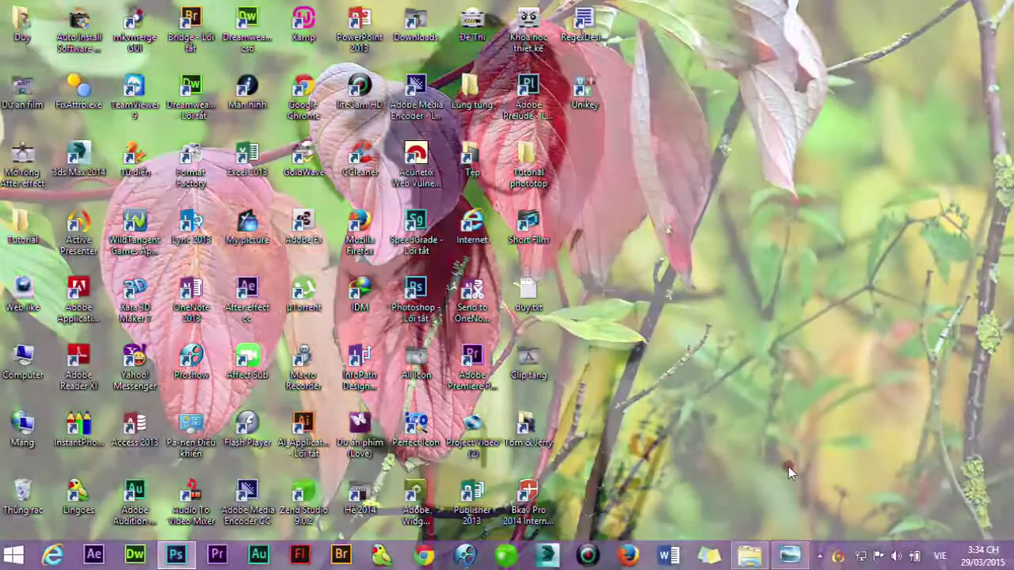
Bring up the Tutorial phototop folder showing its five JPG sample photos
{"action": "left_click", "coordinate": [788, 467]}
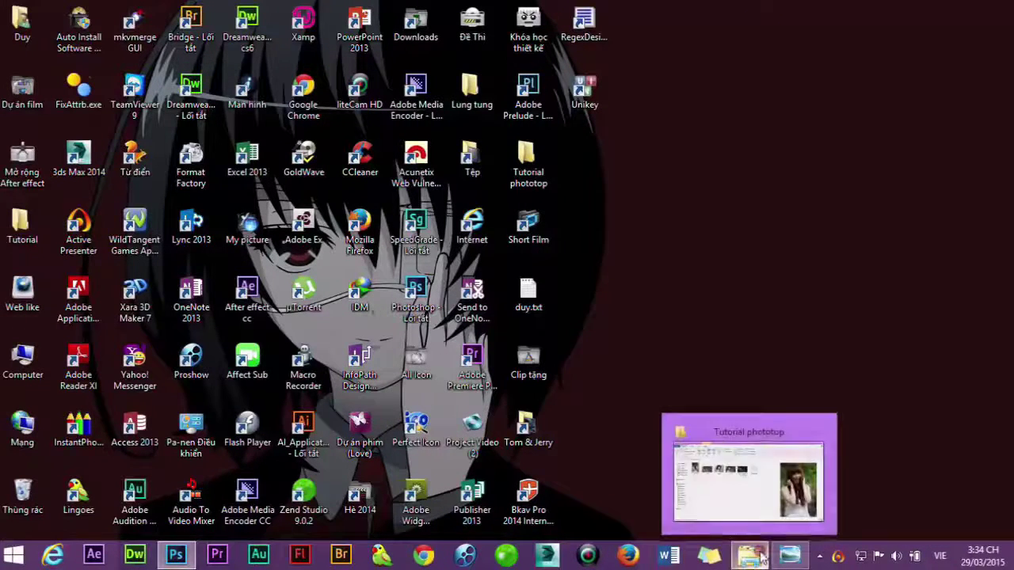
{"action": "mouse_move", "coordinate": [750, 555]}
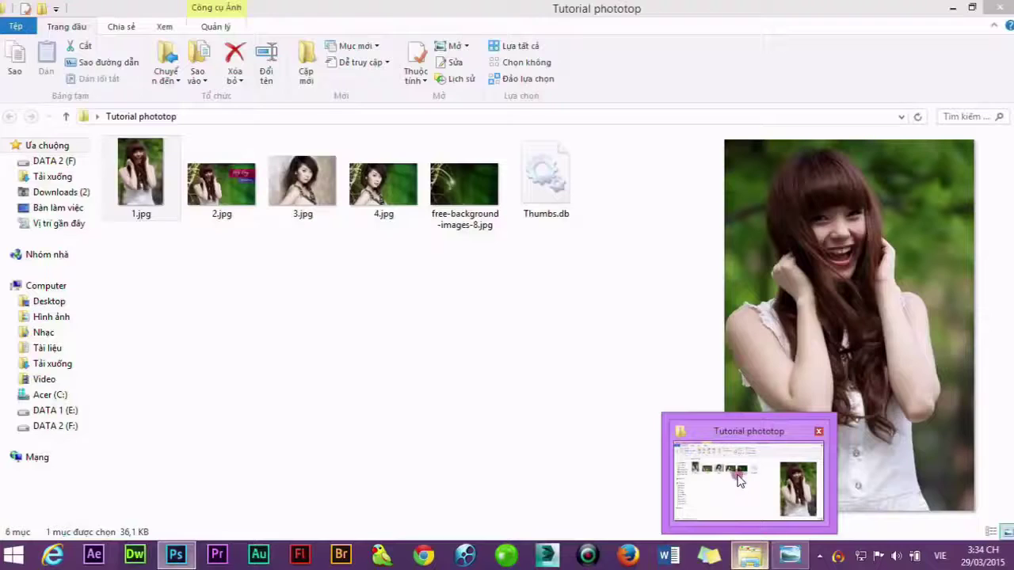
Preview free-background-images-8.jpg in Tutorial phototop, then minimize the folder window
{"action": "left_click", "coordinate": [739, 481]}
{"action": "left_click", "coordinate": [457, 200]}
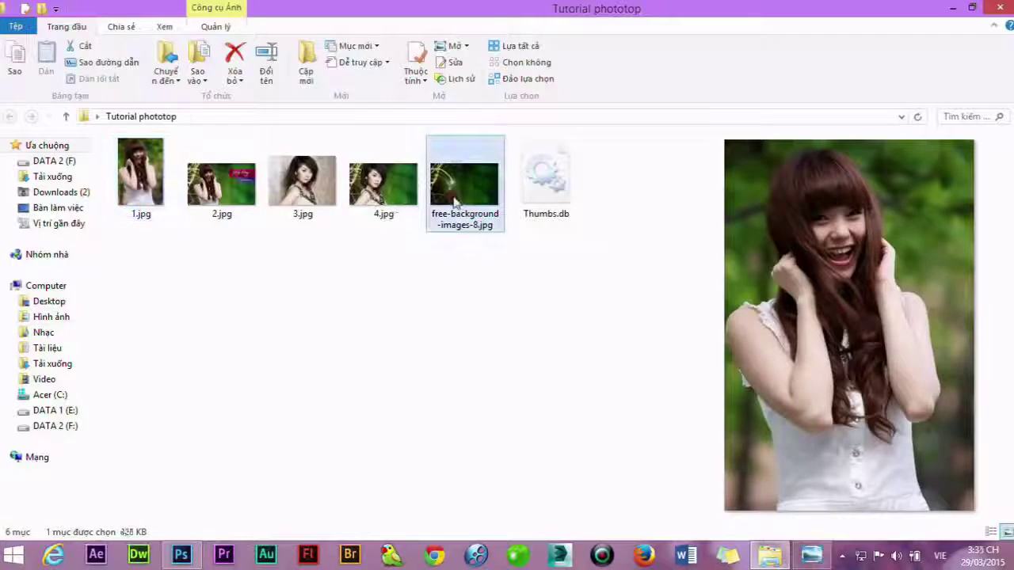
{"action": "left_click", "coordinate": [529, 361]}
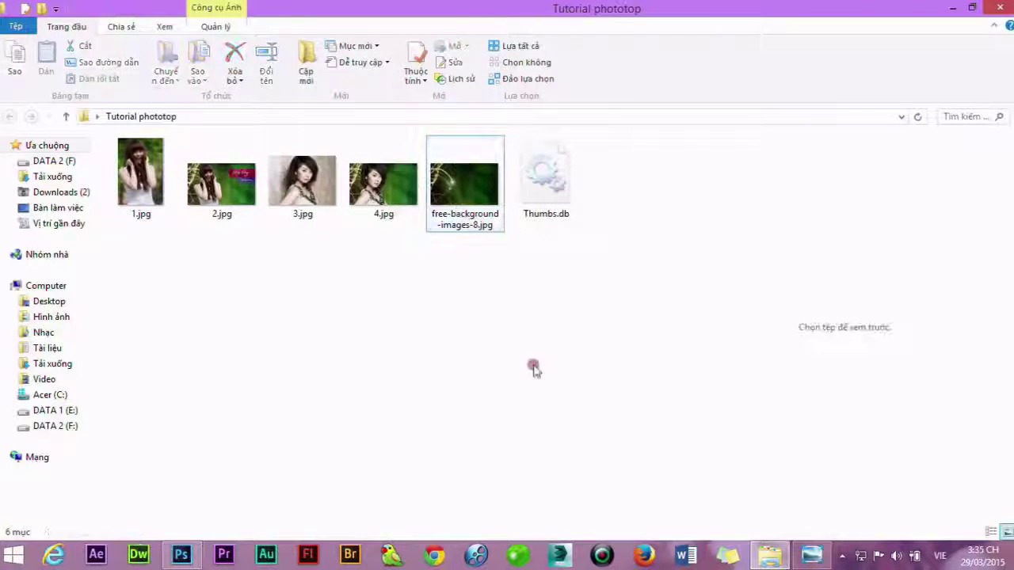
{"action": "left_click", "coordinate": [760, 559]}
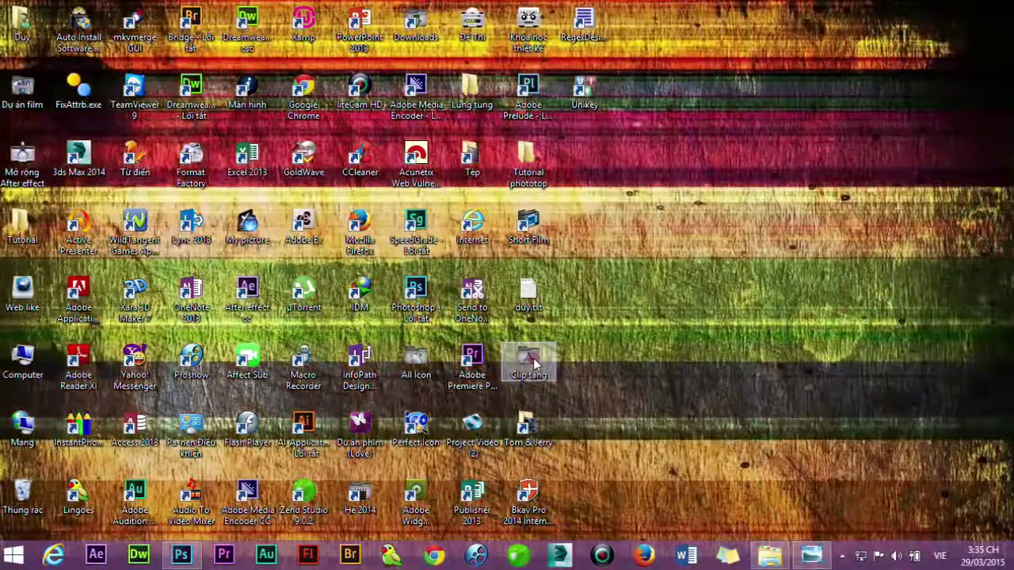
{"action": "left_click", "coordinate": [812, 557]}
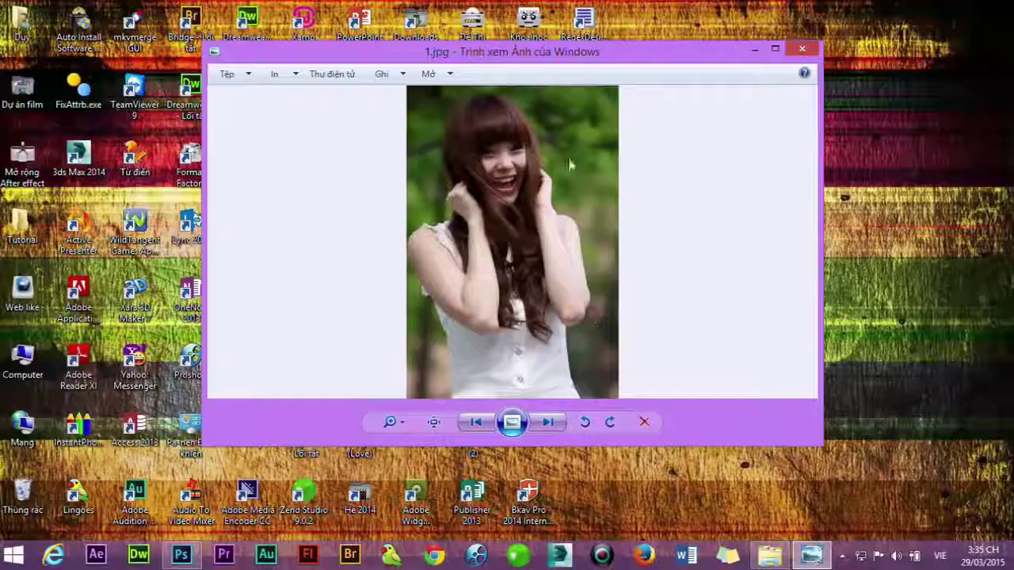
{"action": "left_click_drag", "start_coordinate": [610, 56], "coordinate": [585, 58]}
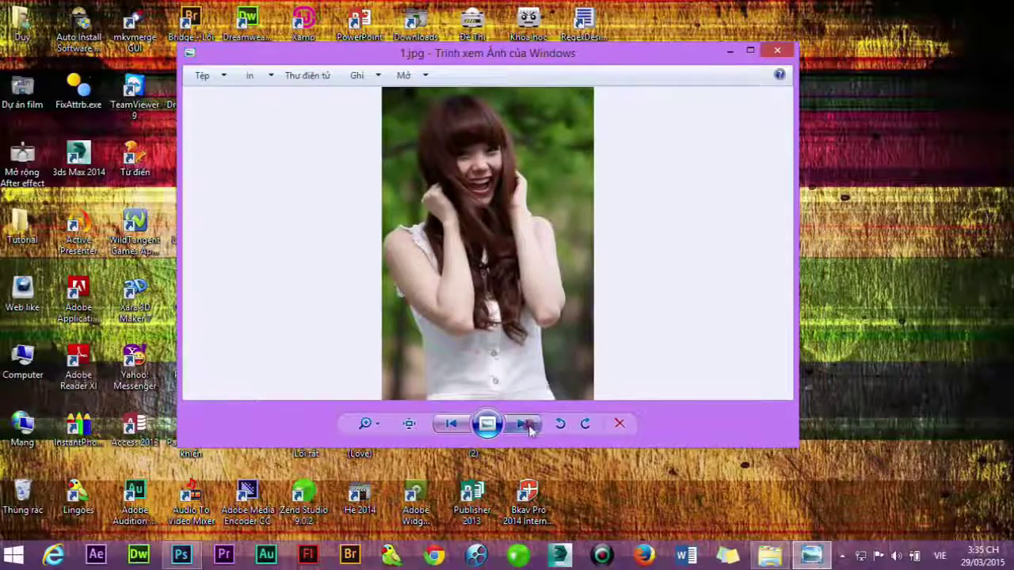
{"action": "left_click", "coordinate": [530, 426]}
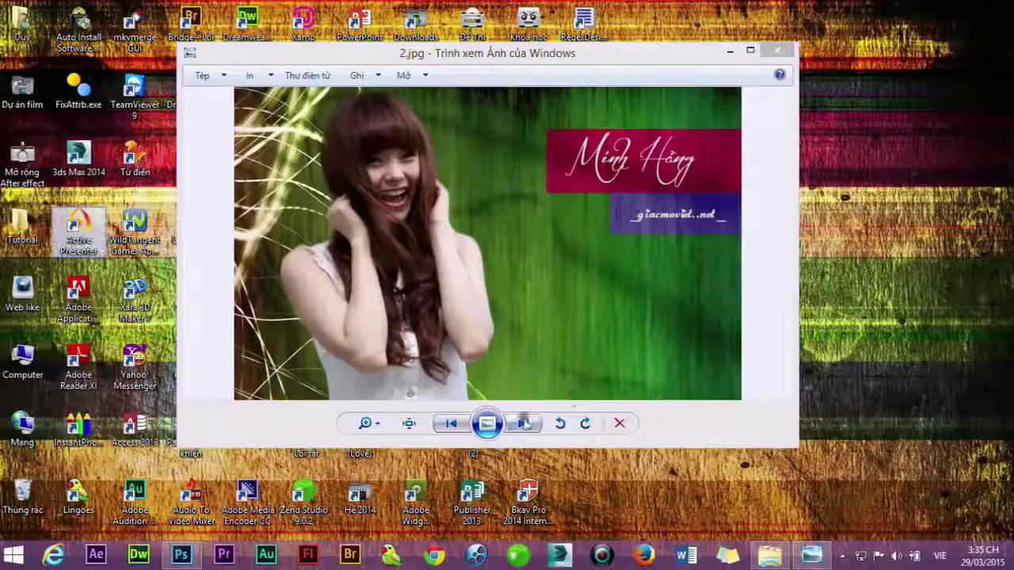
{"action": "left_click", "coordinate": [526, 426]}
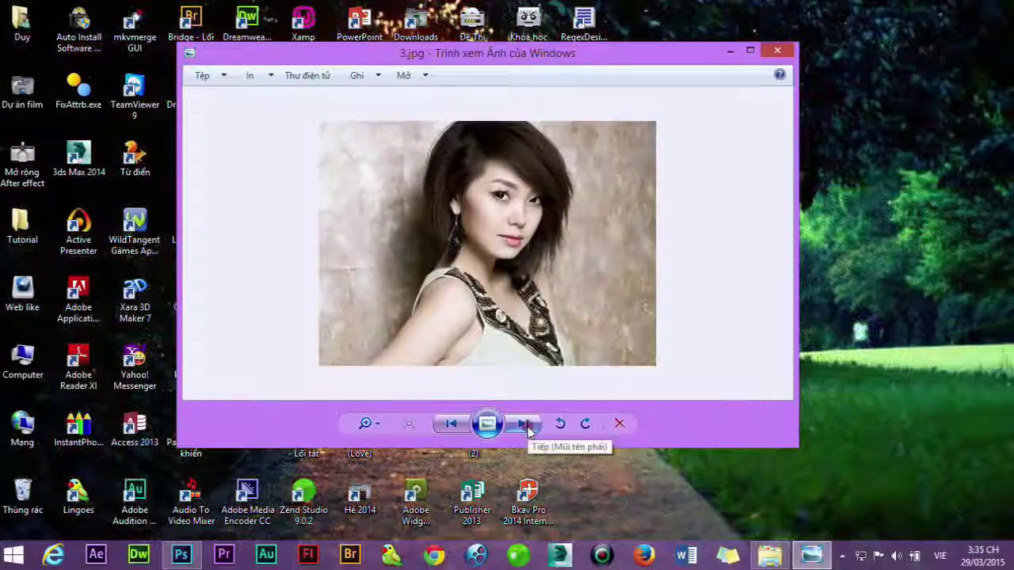
{"action": "left_click", "coordinate": [529, 425]}
{"action": "left_click", "coordinate": [778, 51]}
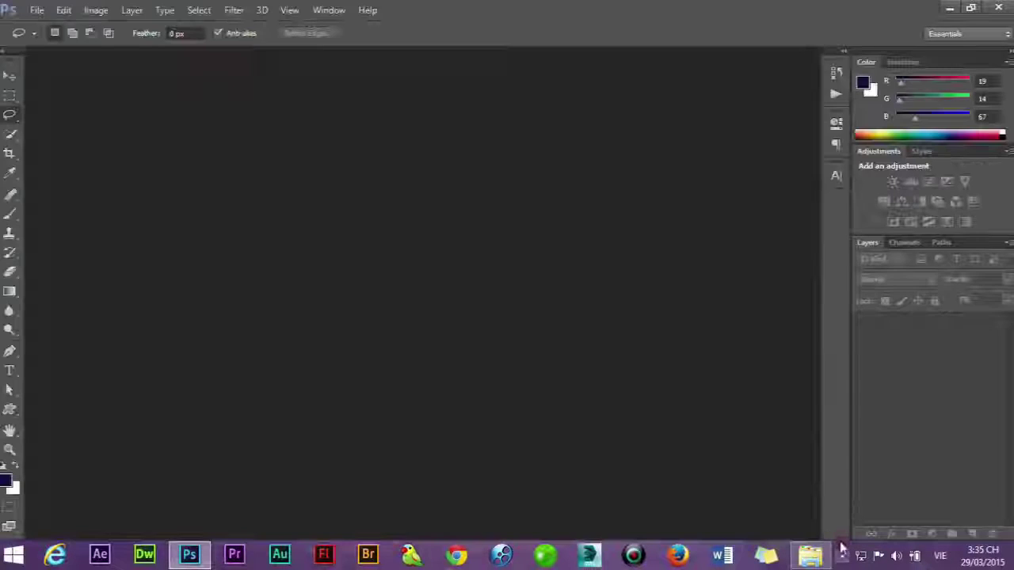
Open 1.jpg, 3.jpg and free-background-images-8.jpg together as Photoshop documents
{"action": "left_click", "coordinate": [842, 555]}
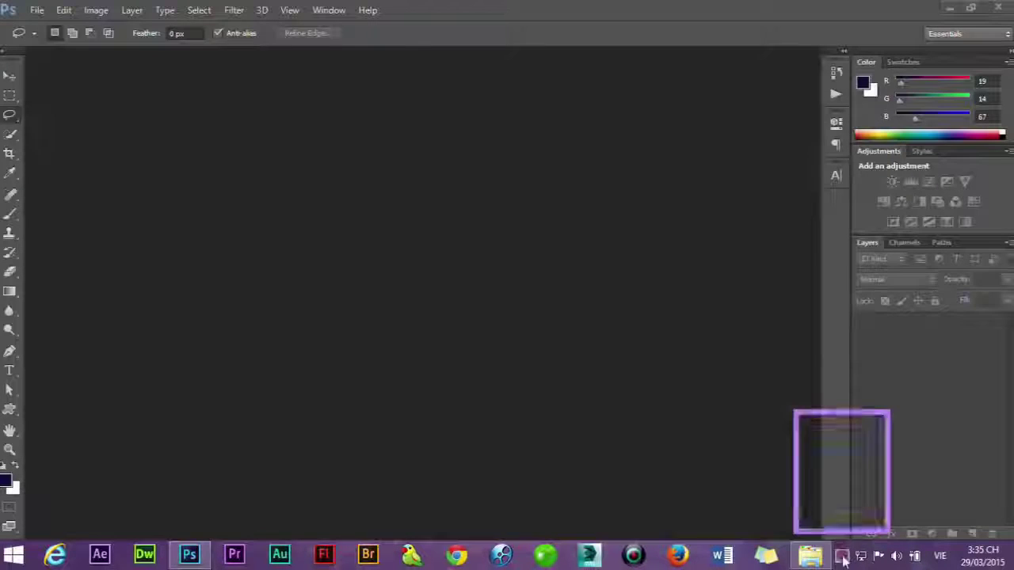
{"action": "left_click", "coordinate": [38, 10]}
{"action": "mouse_move", "coordinate": [65, 111]}
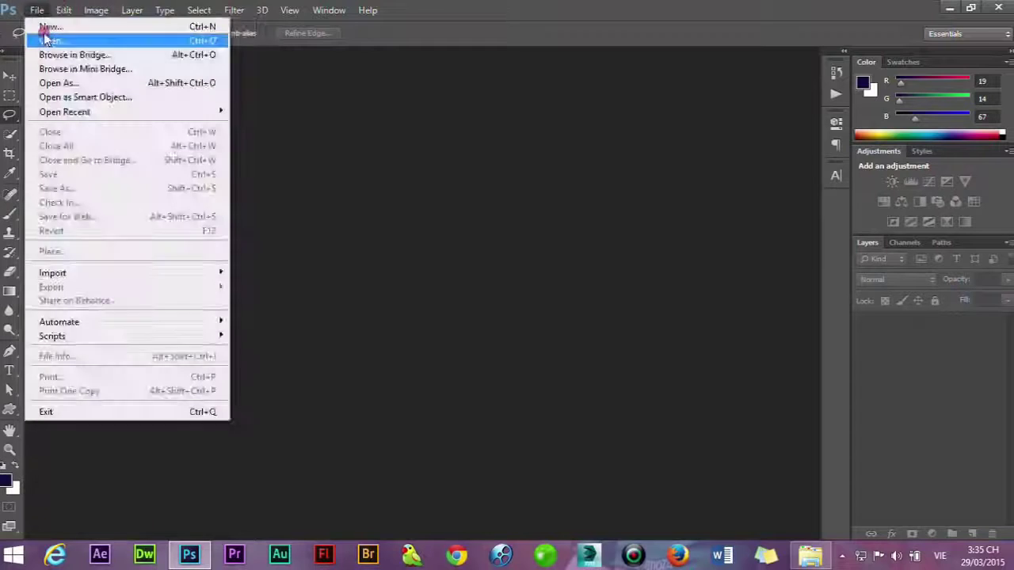
{"action": "left_click", "coordinate": [63, 41]}
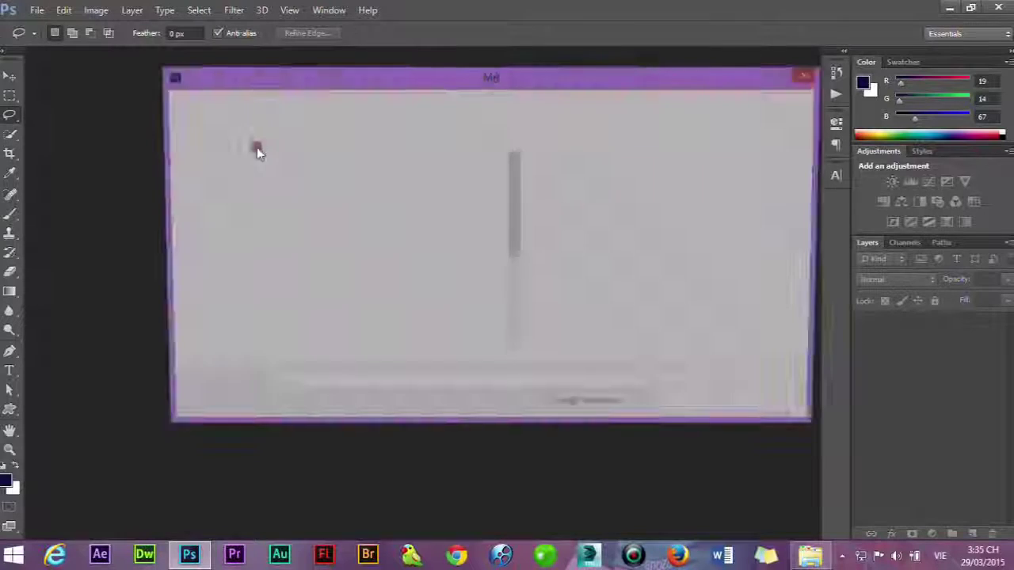
{"action": "left_click", "coordinate": [300, 190]}
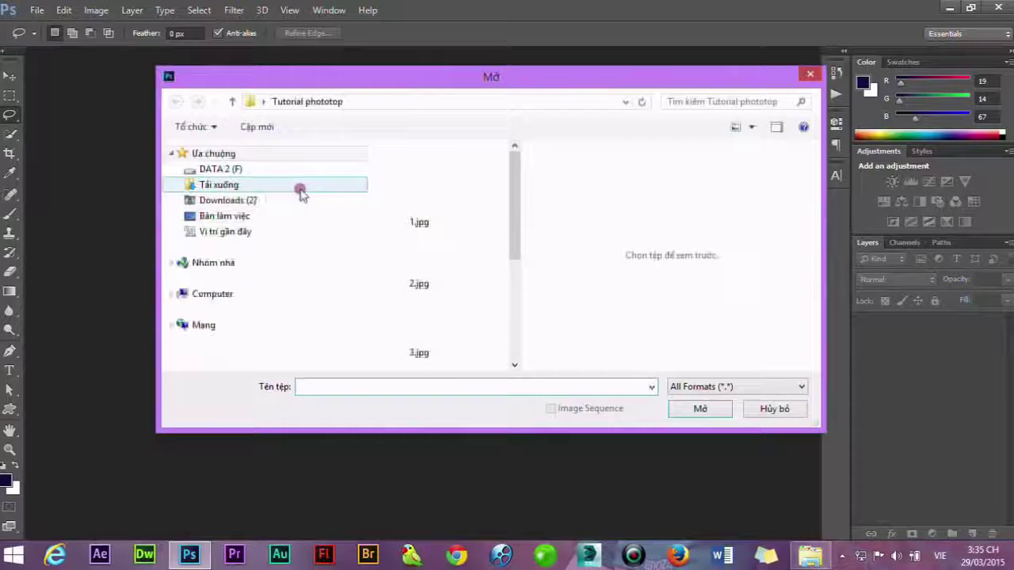
{"action": "left_click", "coordinate": [418, 182]}
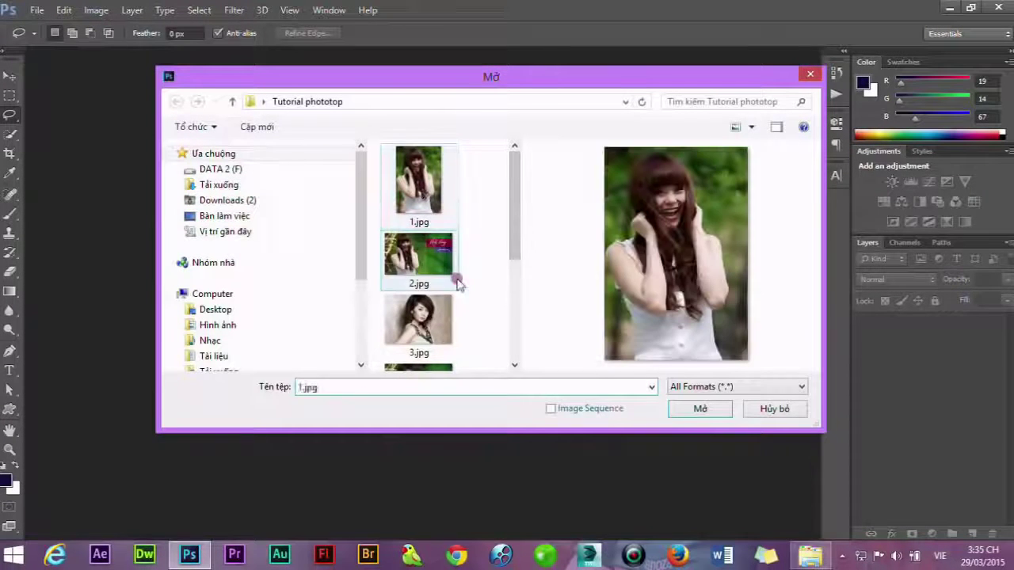
{"action": "left_click", "coordinate": [454, 321], "text": "ctrl"}
{"action": "left_click_drag", "start_coordinate": [514, 222], "coordinate": [514, 320]}
{"action": "left_click", "coordinate": [446, 263], "text": "ctrl"}
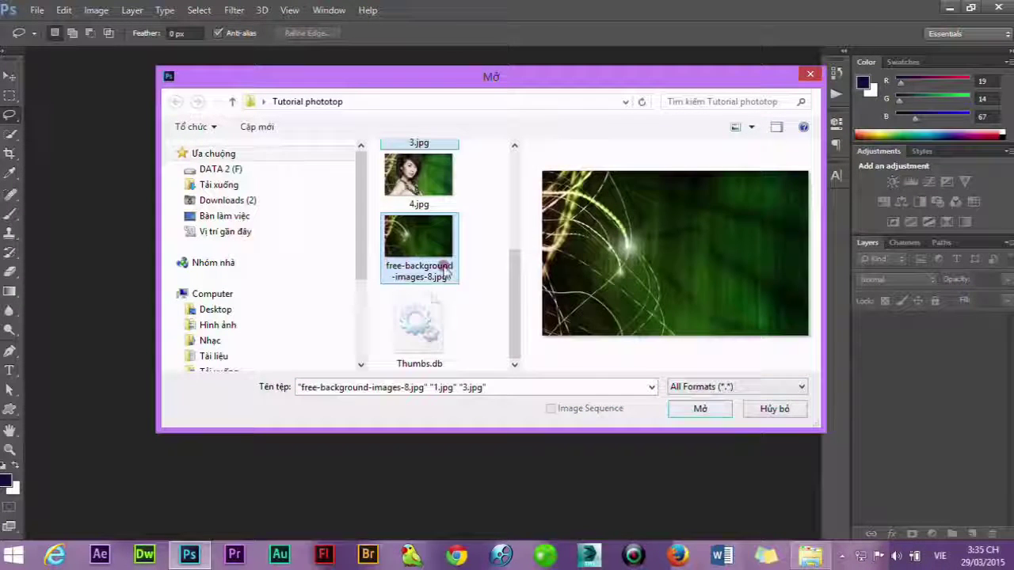
{"action": "left_click", "coordinate": [700, 409]}
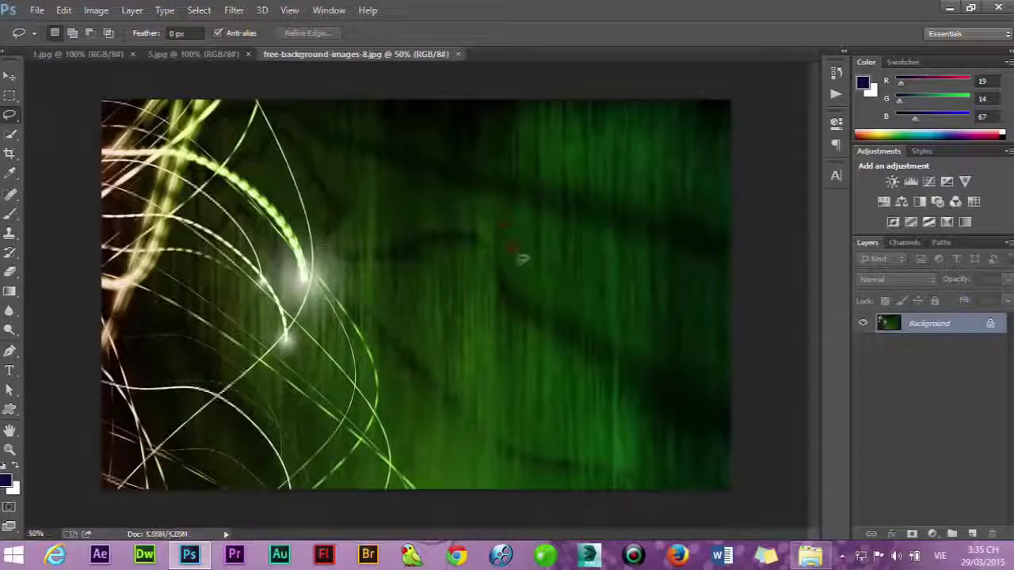
Zoom the 1.jpg girl photo to 132% and quick-select the girl from body to hair
{"action": "left_click", "coordinate": [113, 55]}
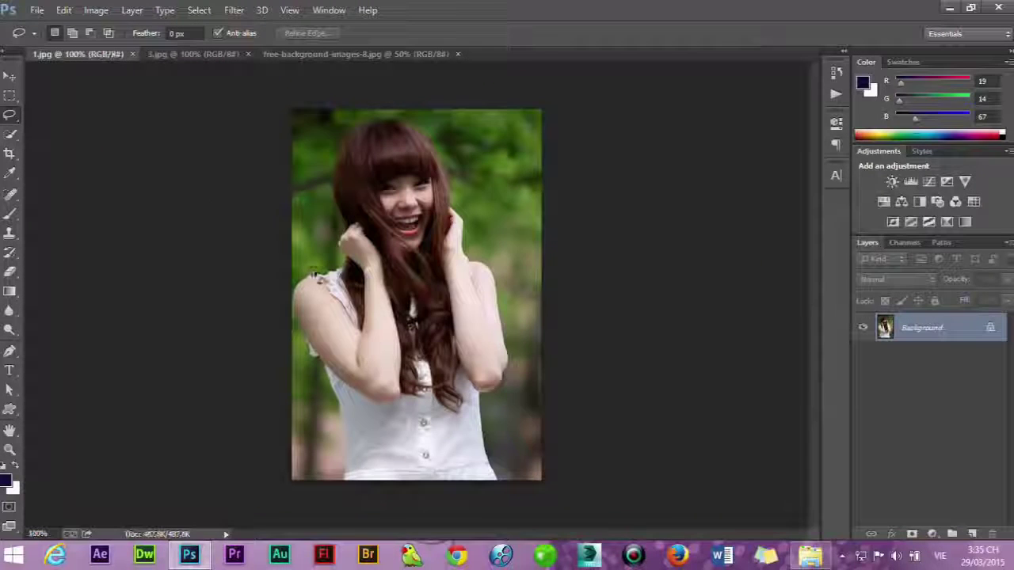
{"action": "key", "text": "z"}
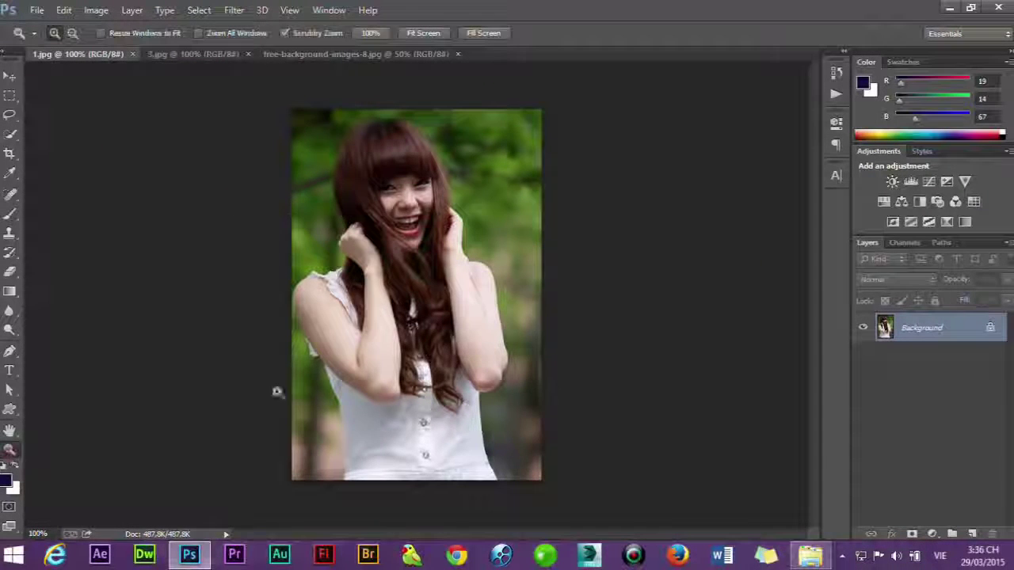
{"action": "left_click_drag", "start_coordinate": [278, 392], "coordinate": [406, 333]}
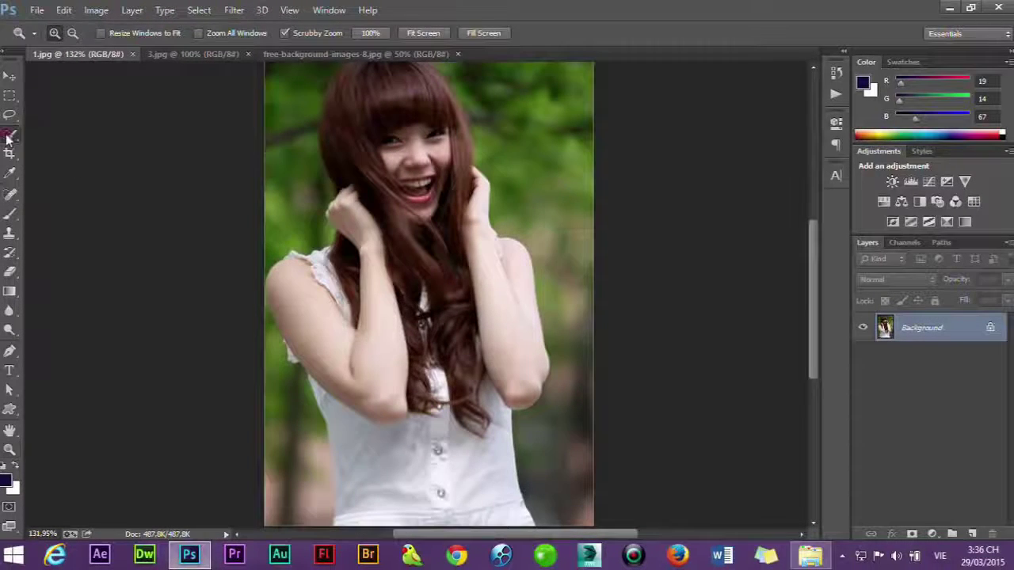
{"action": "left_click", "coordinate": [8, 135]}
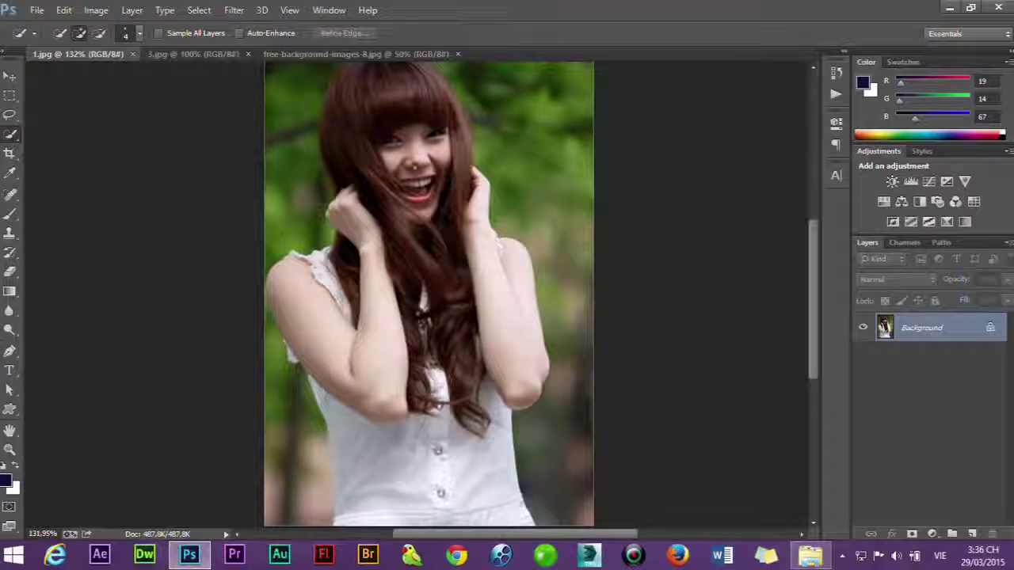
{"action": "mouse_move", "coordinate": [414, 160]}
{"action": "left_mouse_down"}
{"action": "mouse_move", "coordinate": [391, 66]}
{"action": "mouse_move", "coordinate": [343, 94]}
{"action": "mouse_move", "coordinate": [457, 192]}
{"action": "mouse_move", "coordinate": [510, 318]}
{"action": "mouse_move", "coordinate": [312, 300]}
{"action": "mouse_move", "coordinate": [357, 400]}
{"action": "mouse_move", "coordinate": [443, 499]}
{"action": "left_mouse_up"}
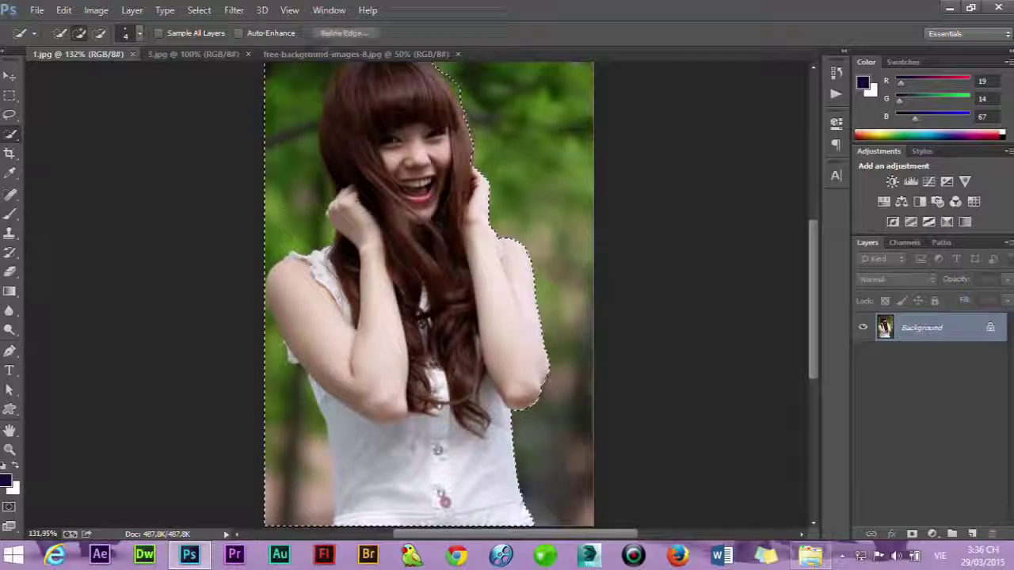
{"action": "scroll", "coordinate": [814, 292], "scroll_direction": "up", "scroll_amount": 1}
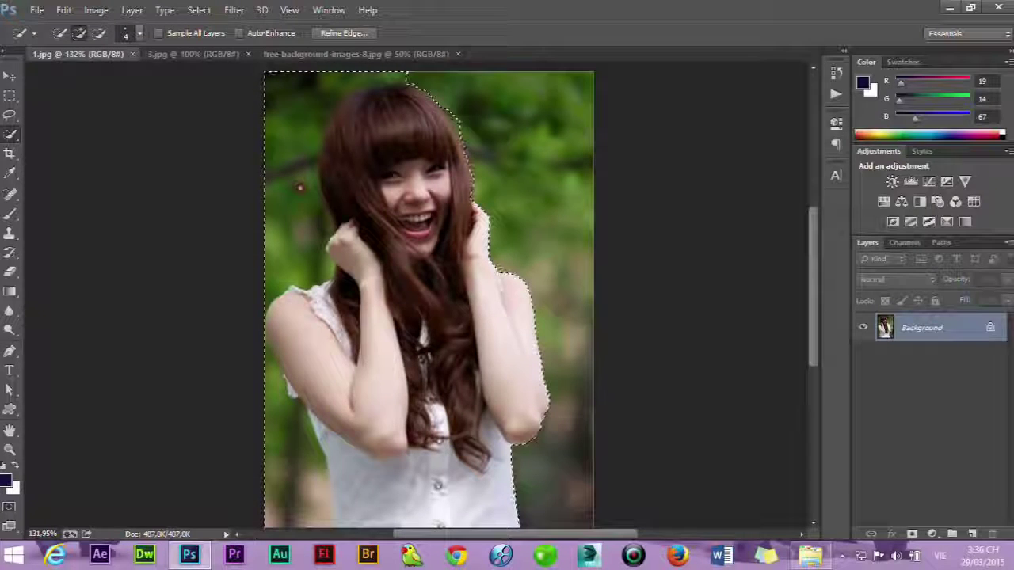
Subtract the surrounding background from the selection and mask the girl onto transparency
{"action": "key", "text": "alt"}
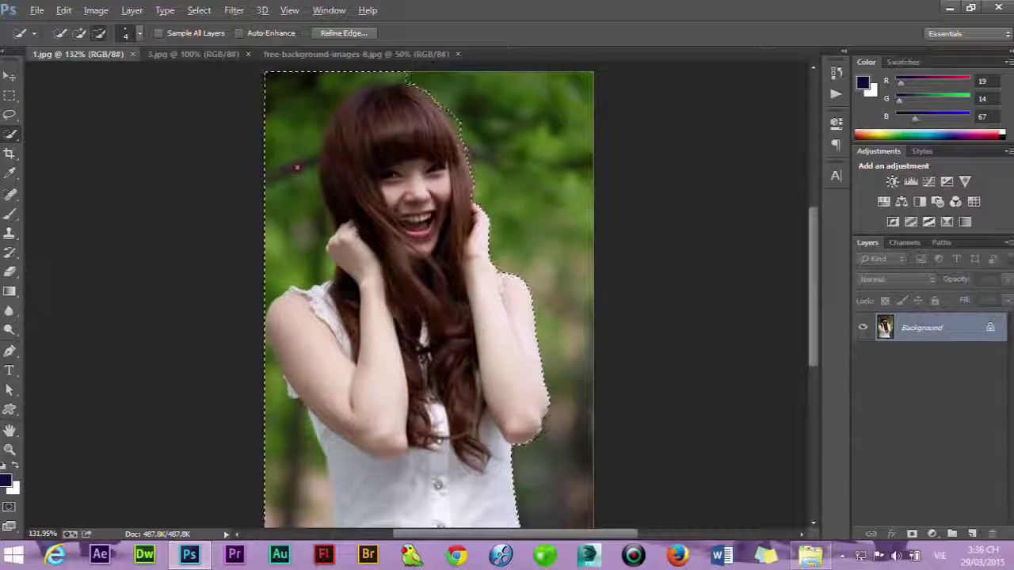
{"action": "left_click_drag", "start_coordinate": [296, 188], "coordinate": [300, 173]}
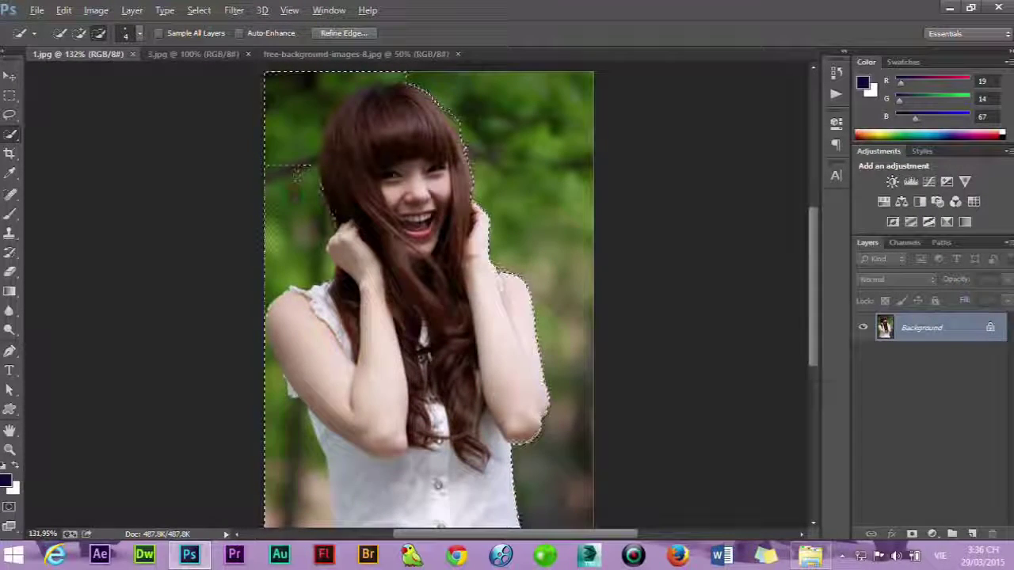
{"action": "left_click_drag", "start_coordinate": [345, 88], "coordinate": [406, 77]}
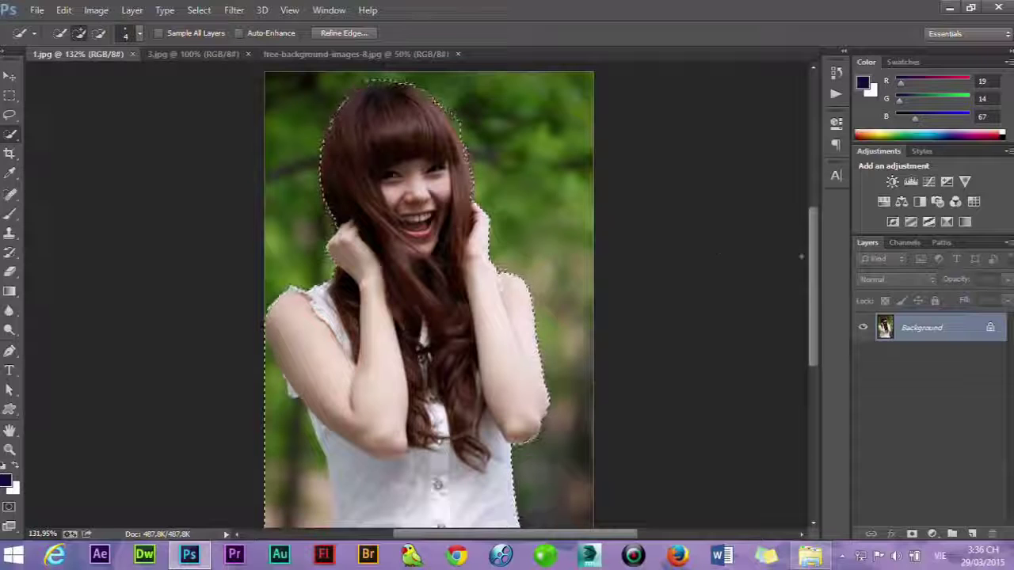
{"action": "scroll", "coordinate": [813, 277], "scroll_direction": "down", "scroll_amount": 3}
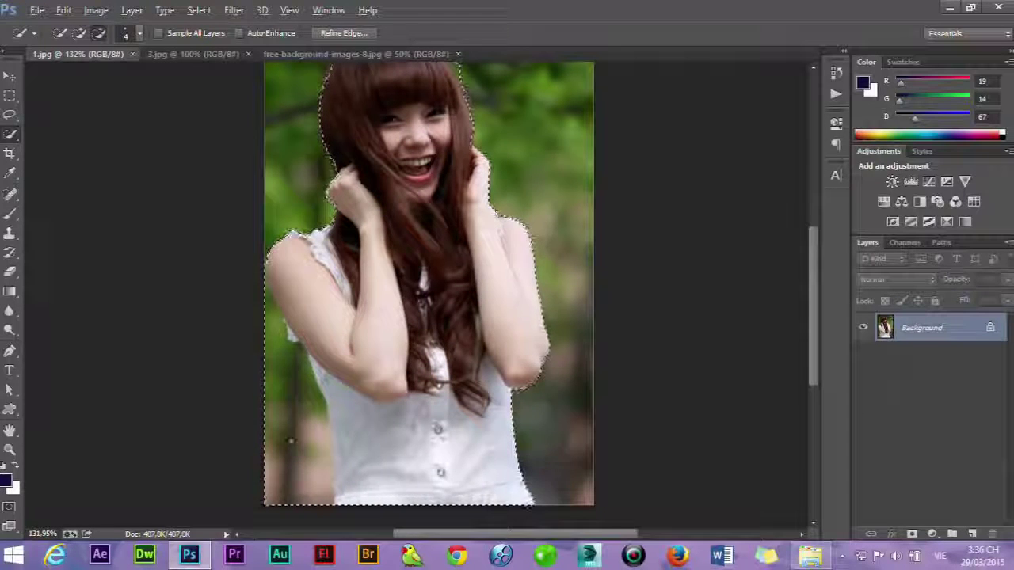
{"action": "mouse_move", "coordinate": [286, 430]}
{"action": "left_mouse_down"}
{"action": "mouse_move", "coordinate": [273, 459]}
{"action": "mouse_move", "coordinate": [336, 451]}
{"action": "mouse_move", "coordinate": [298, 338]}
{"action": "left_mouse_up"}
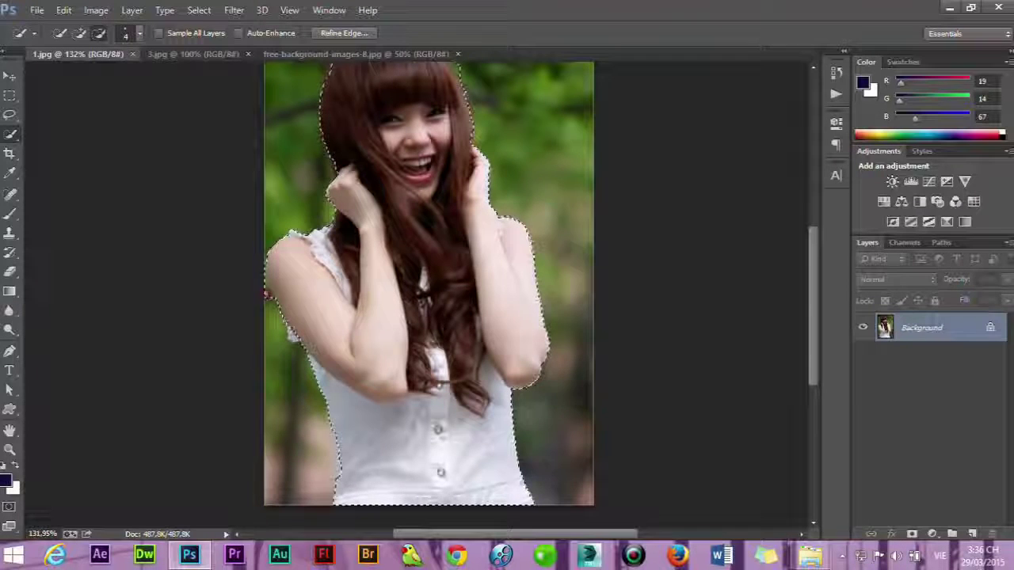
{"action": "left_click_drag", "start_coordinate": [270, 295], "coordinate": [339, 463]}
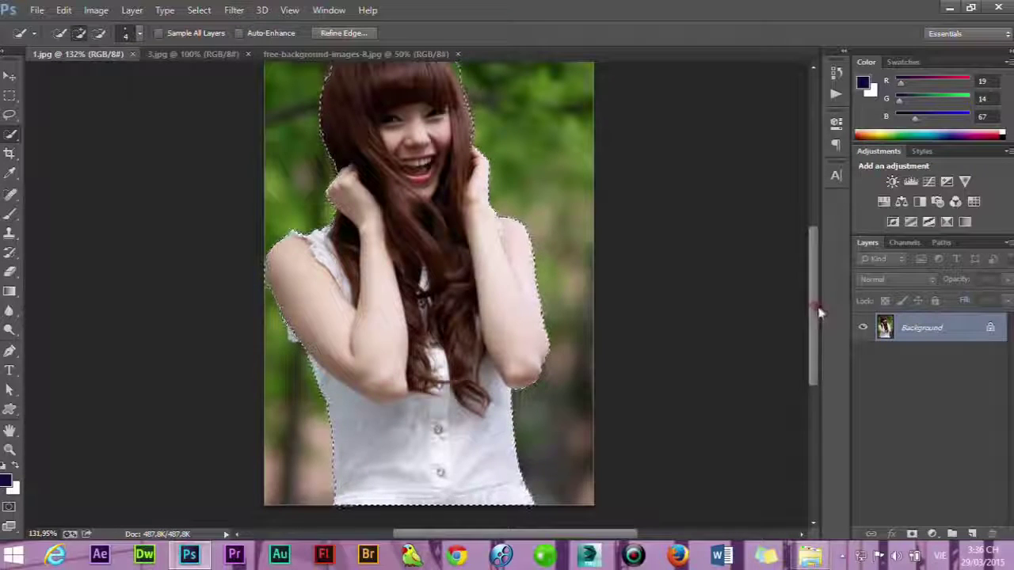
{"action": "left_click_drag", "start_coordinate": [814, 311], "coordinate": [814, 289]}
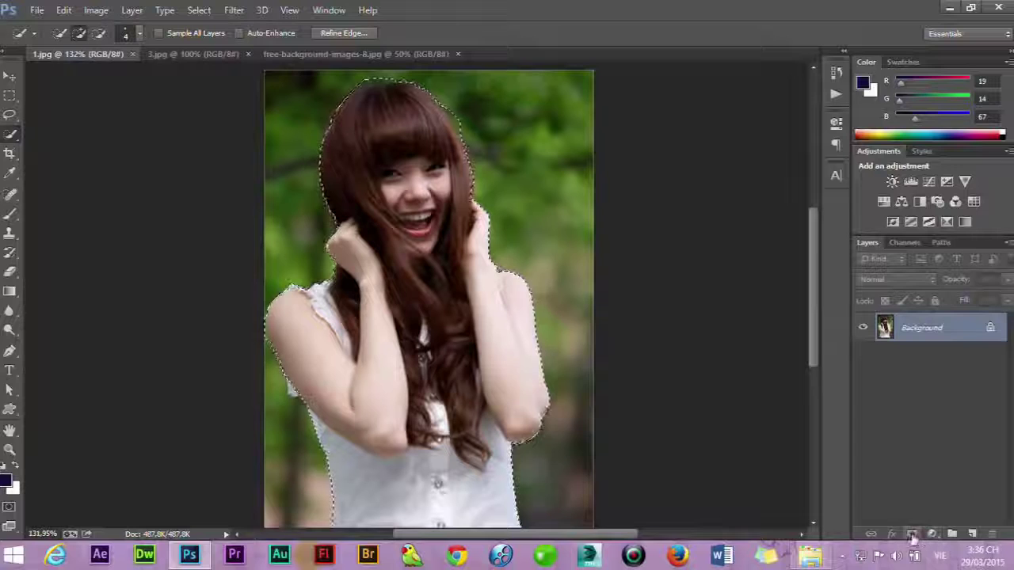
{"action": "left_click", "coordinate": [913, 535]}
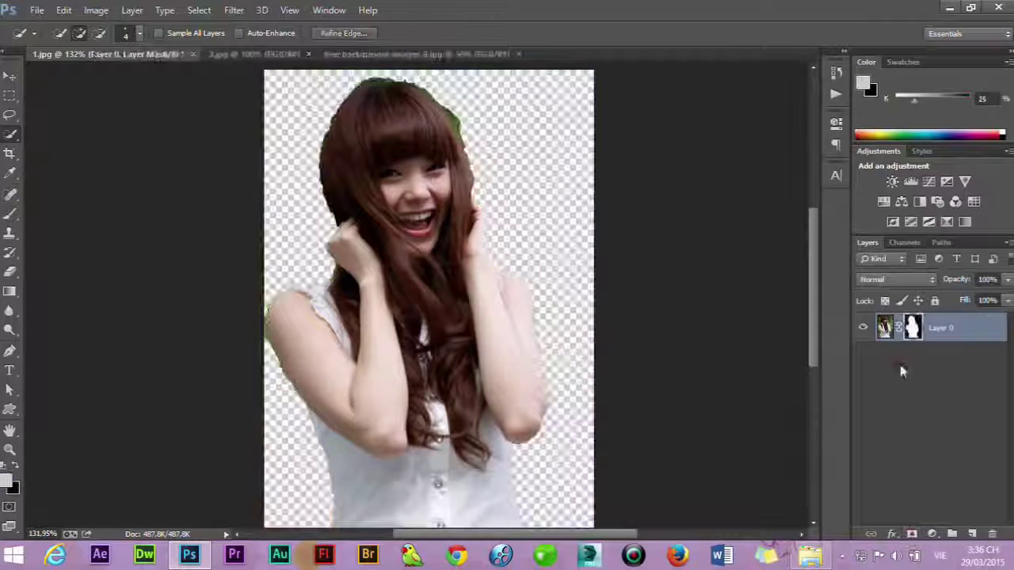
Open Refine Mask, preview the cutout On White, and set Smooth to 36
{"action": "left_click", "coordinate": [199, 10]}
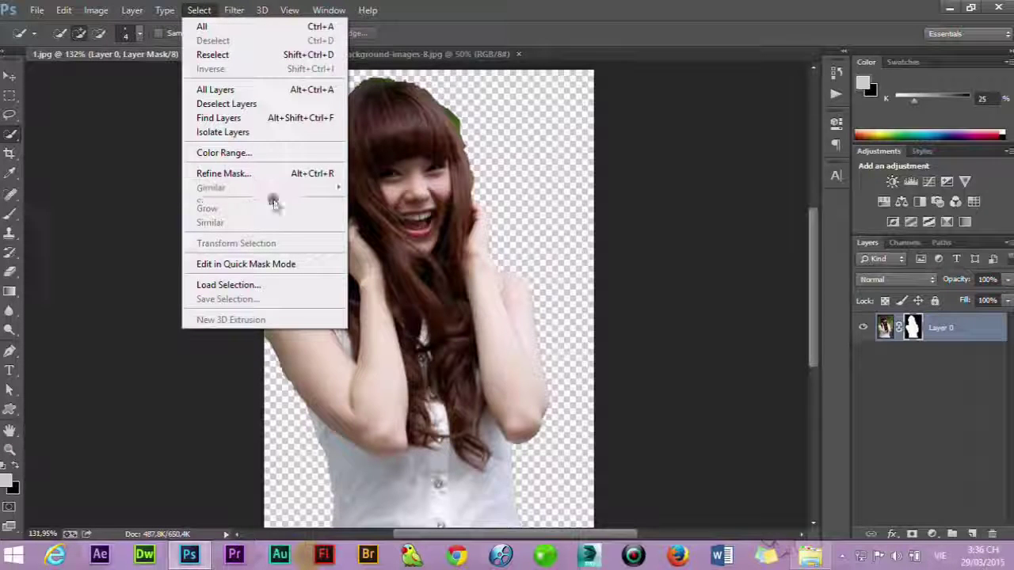
{"action": "left_click", "coordinate": [261, 181]}
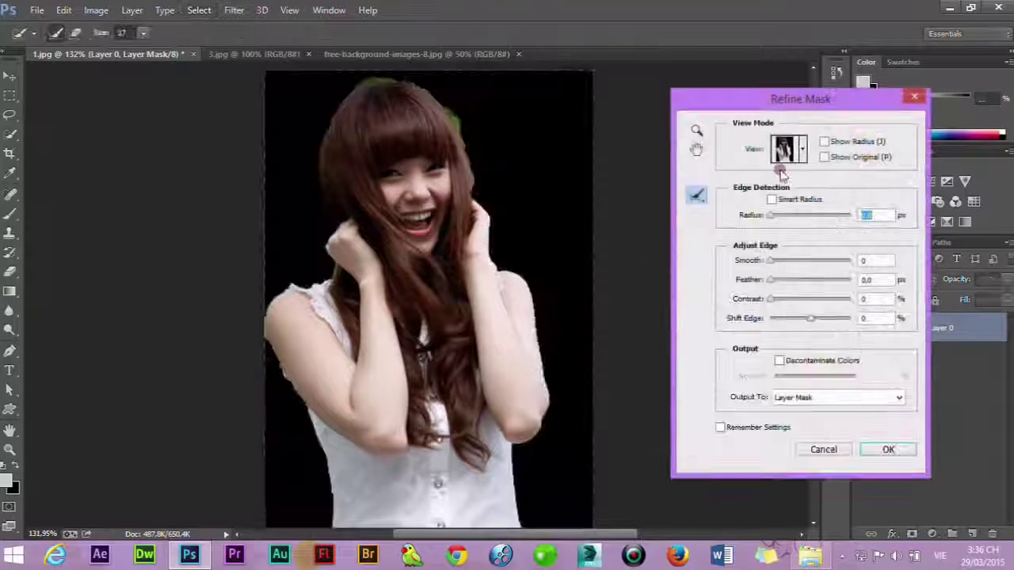
{"action": "left_click_drag", "start_coordinate": [757, 111], "coordinate": [664, 77]}
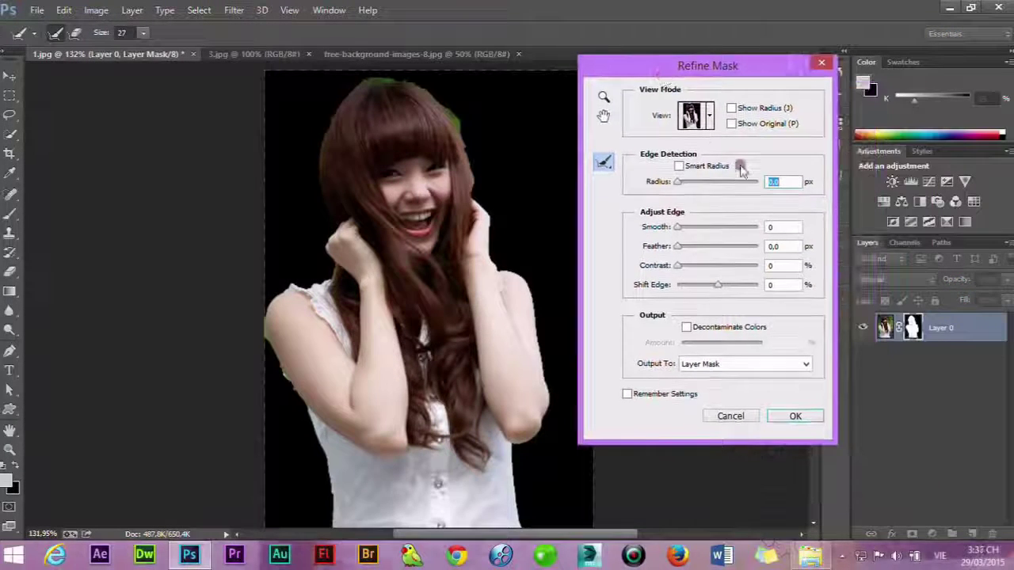
{"action": "left_click", "coordinate": [697, 118]}
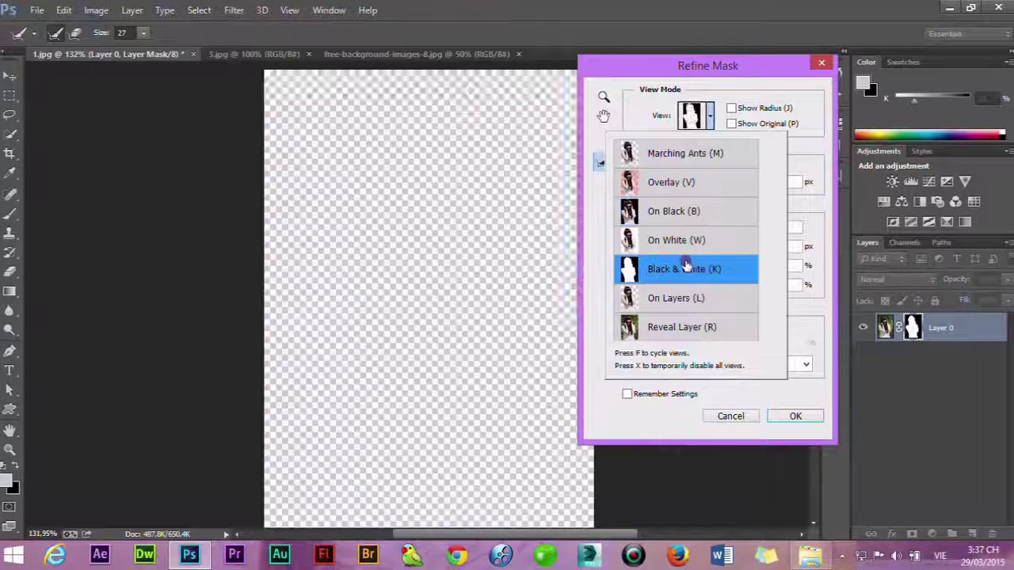
{"action": "left_click", "coordinate": [736, 73]}
{"action": "double_click", "coordinate": [774, 183]}
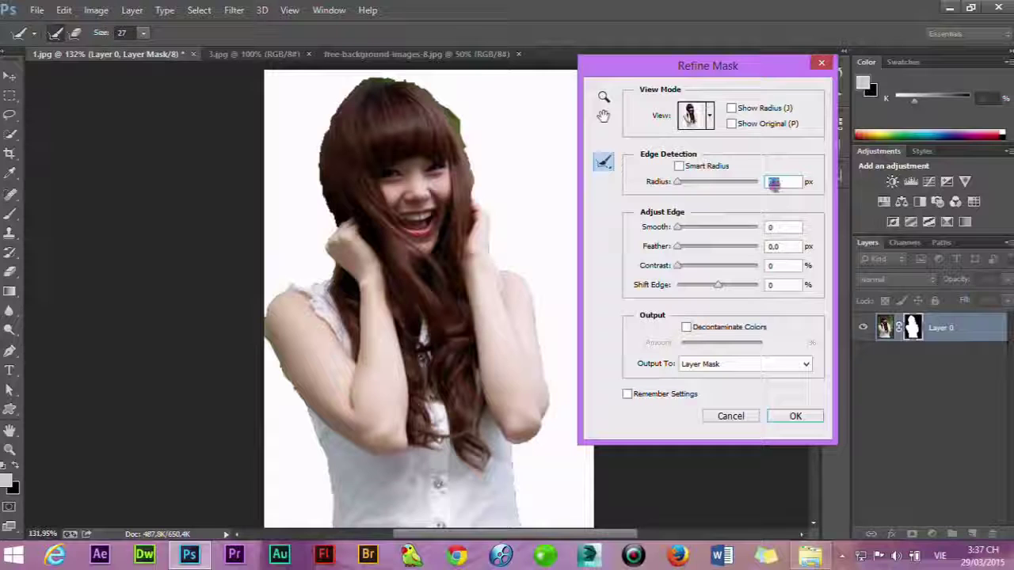
{"action": "left_click", "coordinate": [702, 228]}
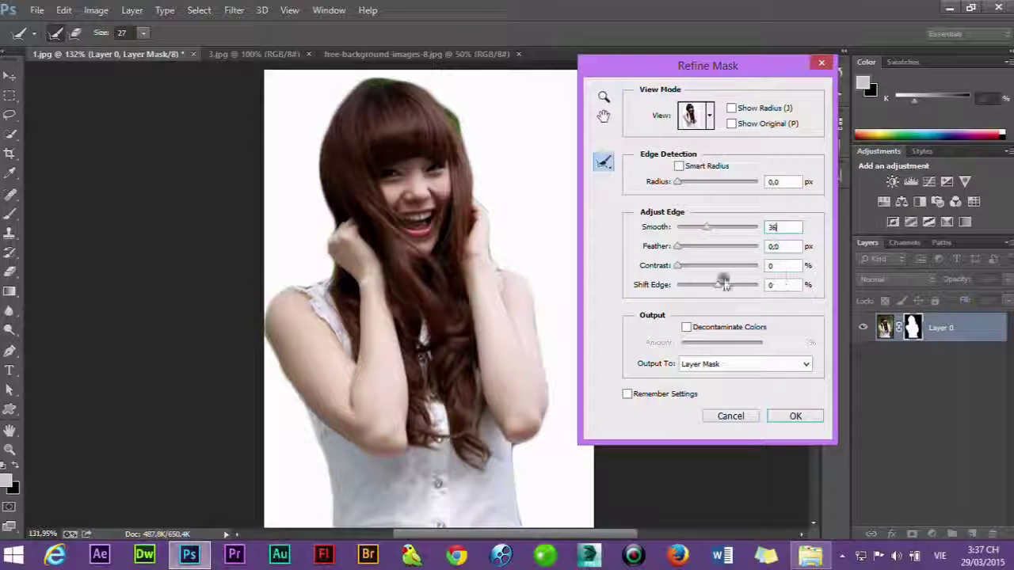
{"action": "left_click_drag", "start_coordinate": [717, 285], "coordinate": [729, 292]}
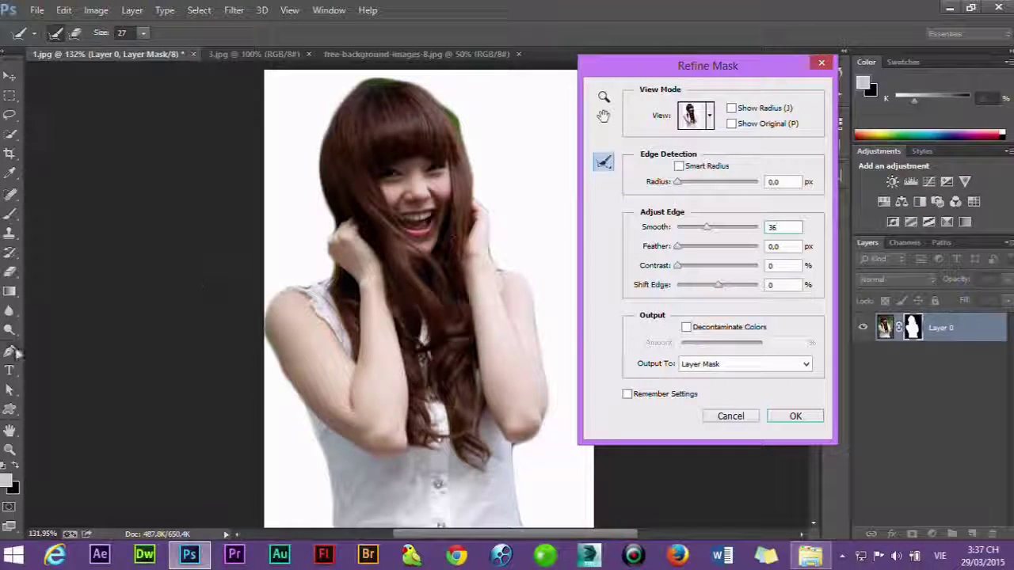
Paint the Refine Radius brush along the top of the hair and around her left hand
{"action": "left_click", "coordinate": [604, 97]}
{"action": "left_click", "coordinate": [488, 144]}
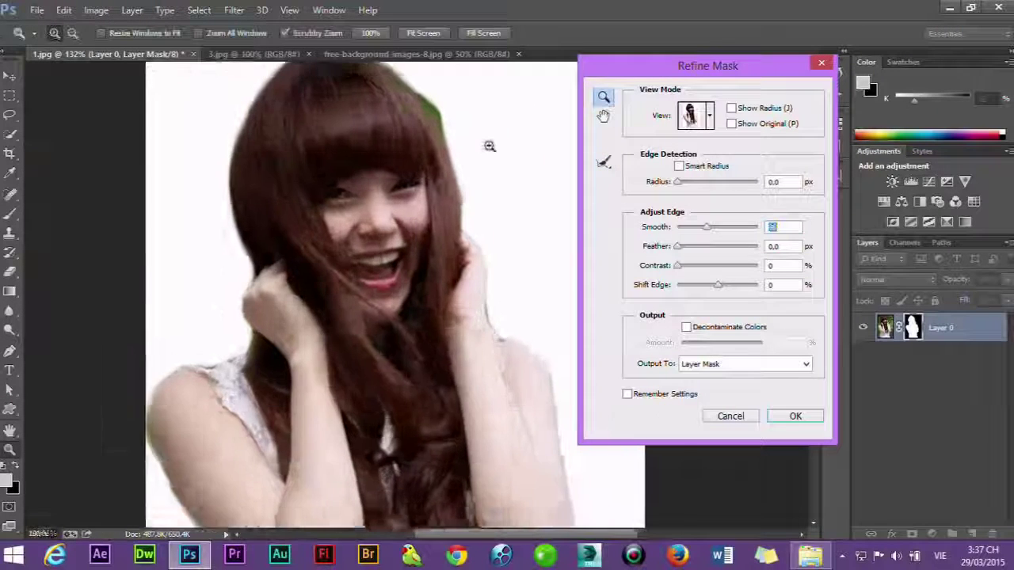
{"action": "left_click_drag", "start_coordinate": [482, 147], "coordinate": [456, 147]}
{"action": "left_click", "coordinate": [604, 162]}
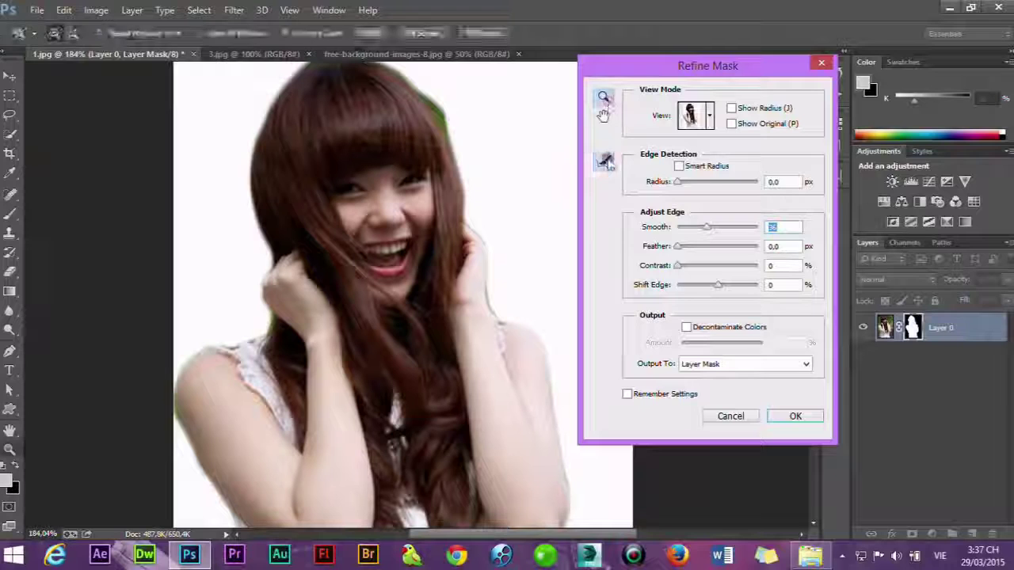
{"action": "left_click", "coordinate": [606, 162]}
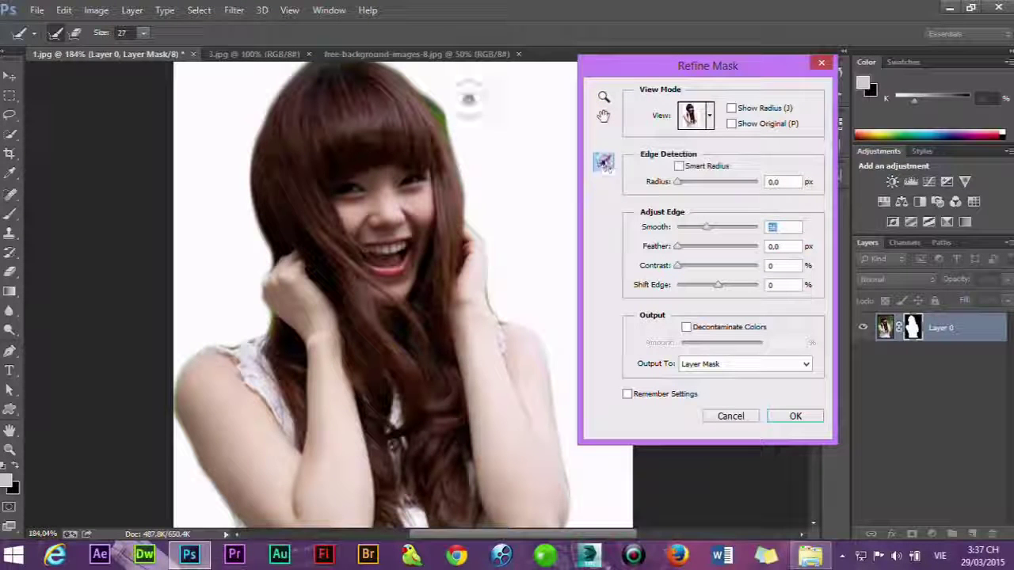
{"action": "mouse_move", "coordinate": [464, 97]}
{"action": "left_mouse_down"}
{"action": "mouse_move", "coordinate": [448, 122]}
{"action": "mouse_move", "coordinate": [353, 60]}
{"action": "left_mouse_up"}
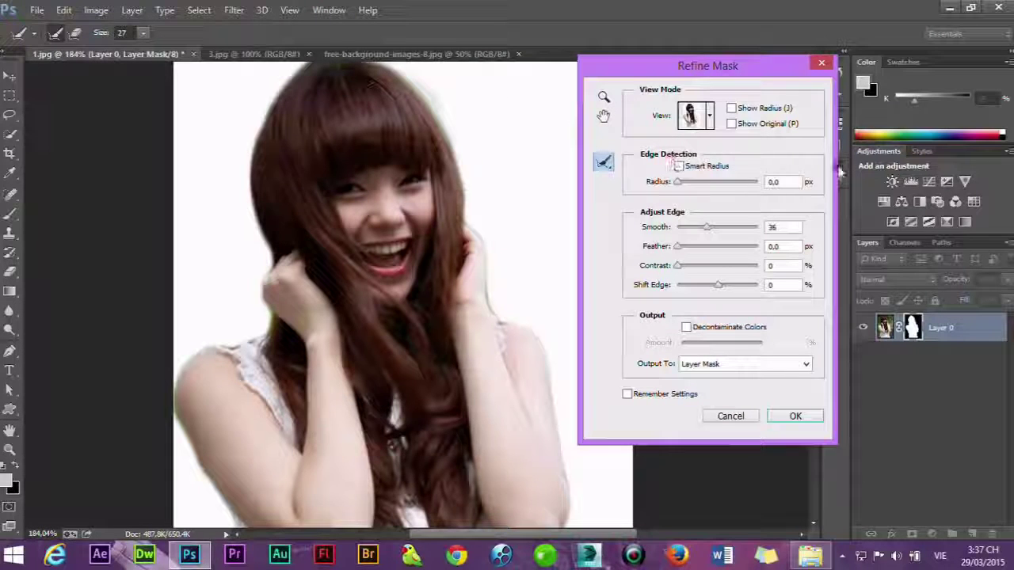
{"action": "left_click", "coordinate": [603, 115]}
{"action": "left_click_drag", "start_coordinate": [451, 111], "coordinate": [481, 200]}
{"action": "left_click", "coordinate": [603, 162]}
{"action": "mouse_move", "coordinate": [362, 157]}
{"action": "left_mouse_down"}
{"action": "mouse_move", "coordinate": [341, 152]}
{"action": "mouse_move", "coordinate": [380, 152]}
{"action": "left_mouse_up"}
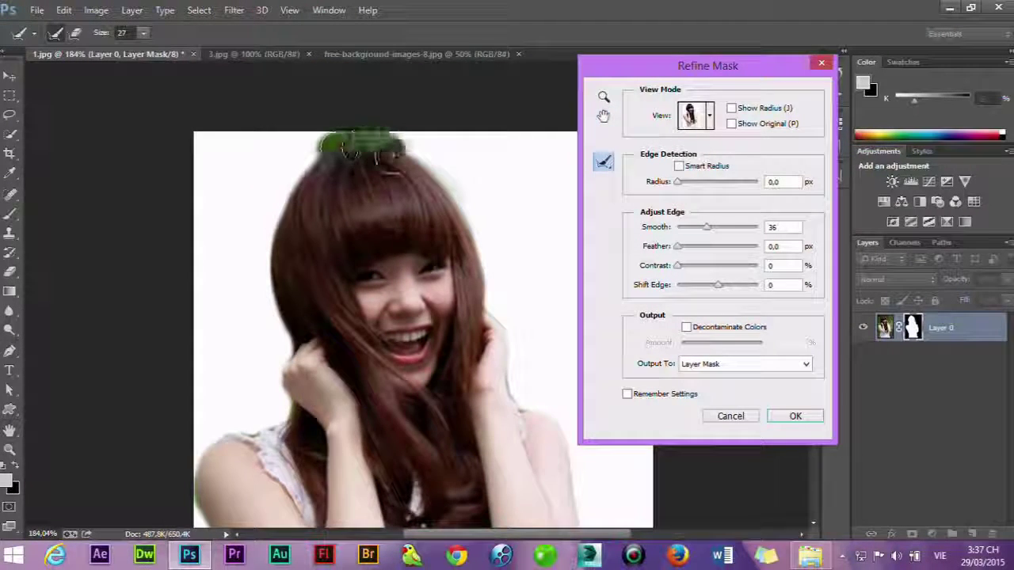
{"action": "left_click_drag", "start_coordinate": [306, 164], "coordinate": [420, 153]}
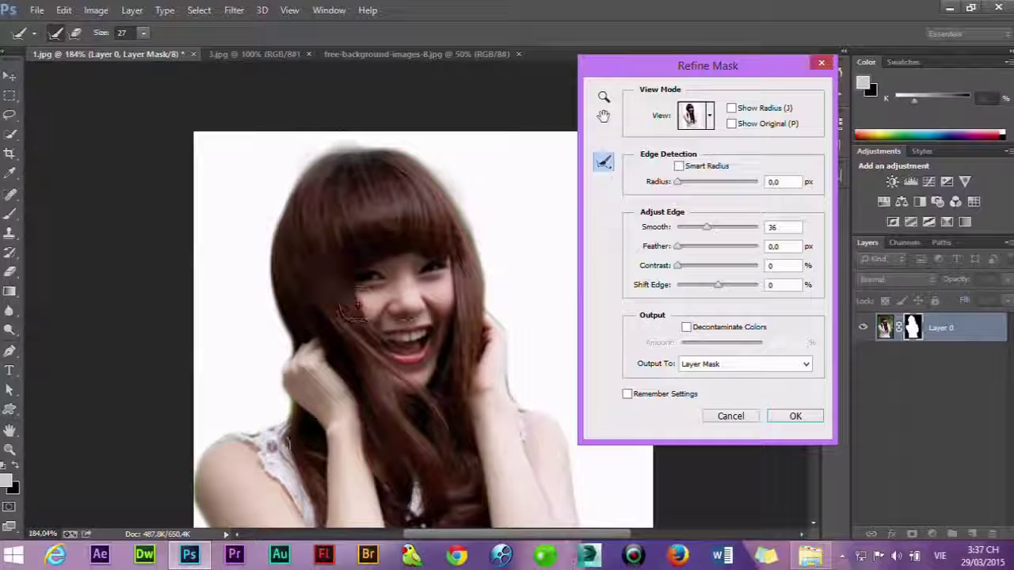
{"action": "left_click_drag", "start_coordinate": [265, 455], "coordinate": [301, 392]}
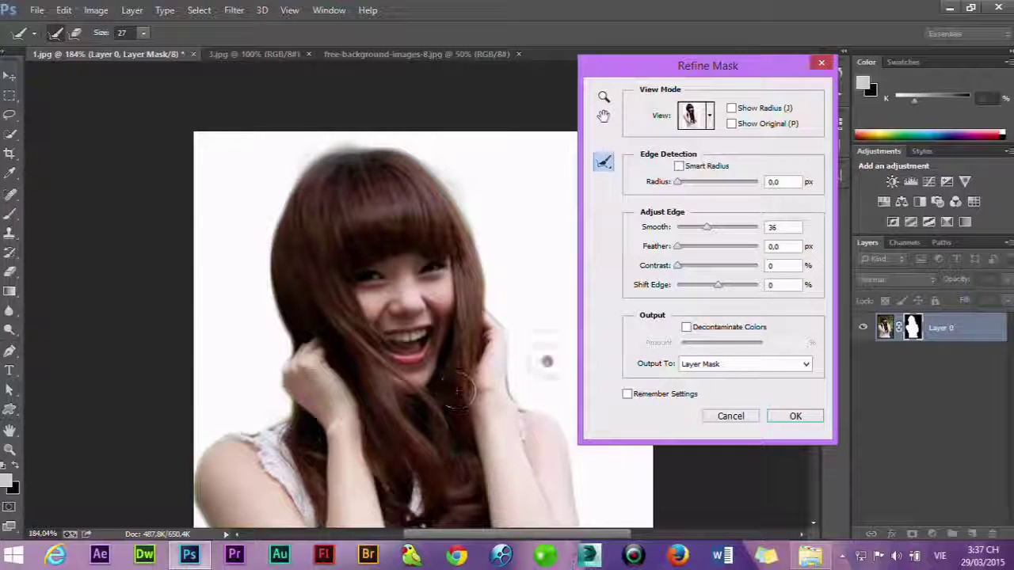
{"action": "left_click_drag", "start_coordinate": [518, 396], "coordinate": [514, 363]}
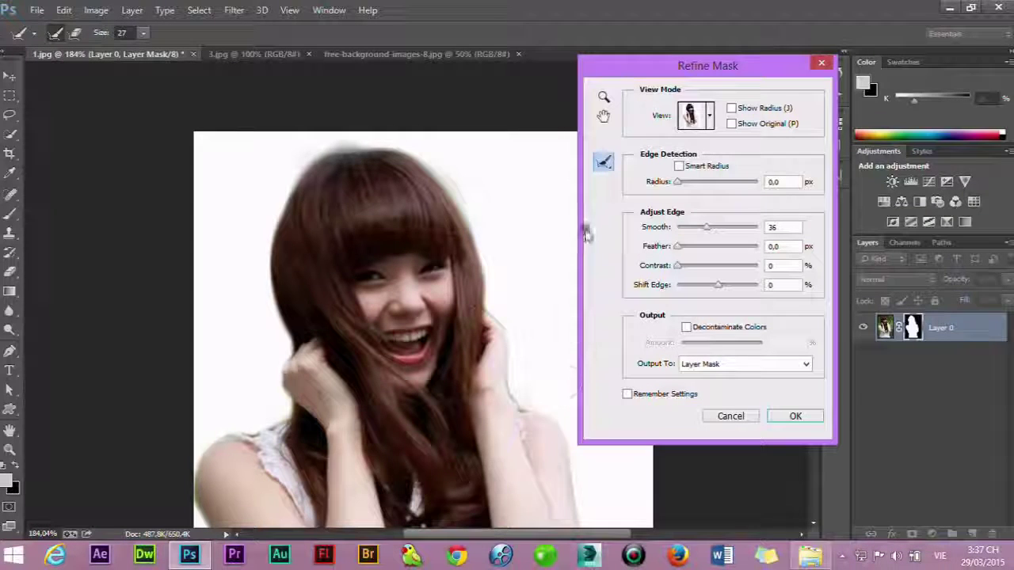
Refine the cutout edges along the dress's right side and her left shoulder
{"action": "left_click", "coordinate": [604, 115]}
{"action": "scroll", "coordinate": [528, 198], "scroll_direction": "down", "scroll_amount": 3}
{"action": "scroll", "coordinate": [520, 185], "scroll_direction": "down", "scroll_amount": 3}
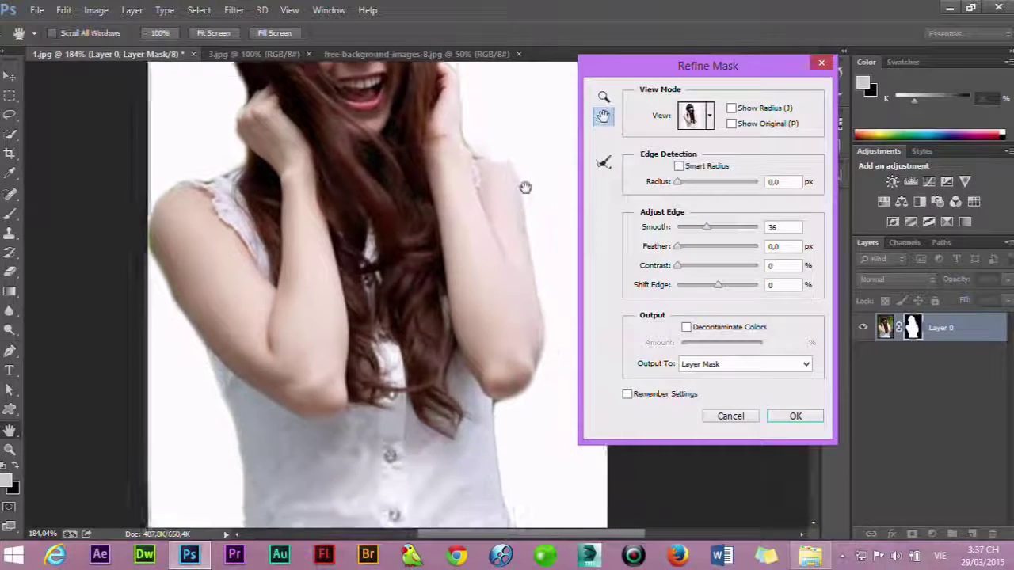
{"action": "left_click", "coordinate": [604, 161]}
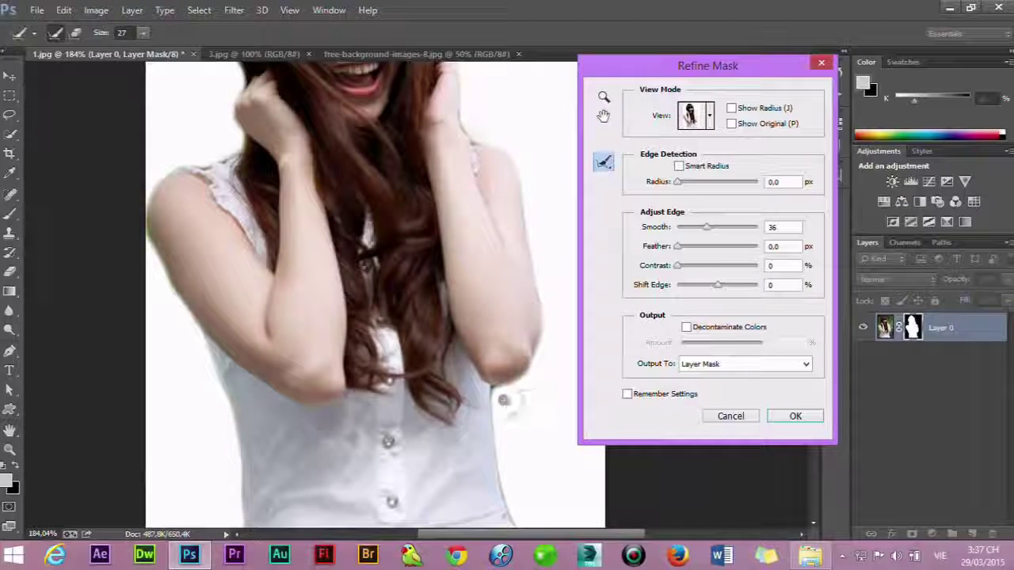
{"action": "mouse_move", "coordinate": [498, 396]}
{"action": "left_mouse_down"}
{"action": "mouse_move", "coordinate": [534, 421]}
{"action": "mouse_move", "coordinate": [507, 452]}
{"action": "mouse_move", "coordinate": [498, 498]}
{"action": "mouse_move", "coordinate": [507, 519]}
{"action": "left_mouse_up"}
{"action": "left_click", "coordinate": [607, 120]}
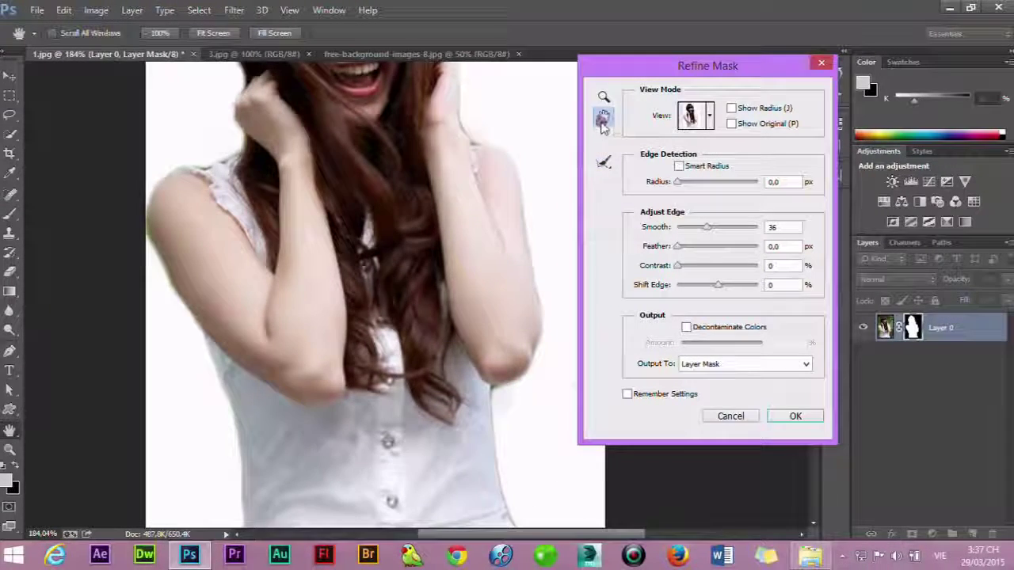
{"action": "left_click_drag", "start_coordinate": [468, 139], "coordinate": [578, 162]}
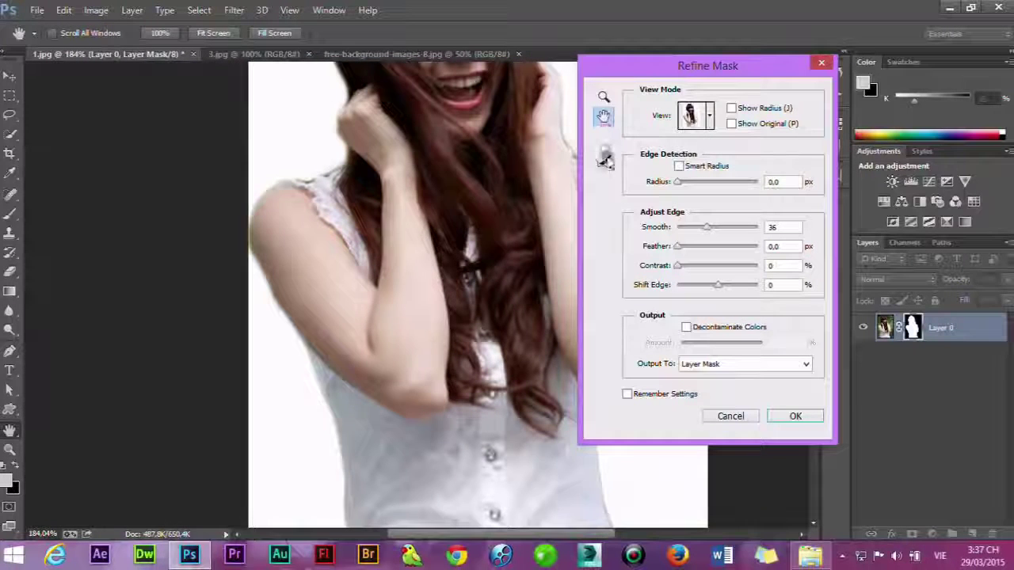
{"action": "left_click", "coordinate": [604, 163]}
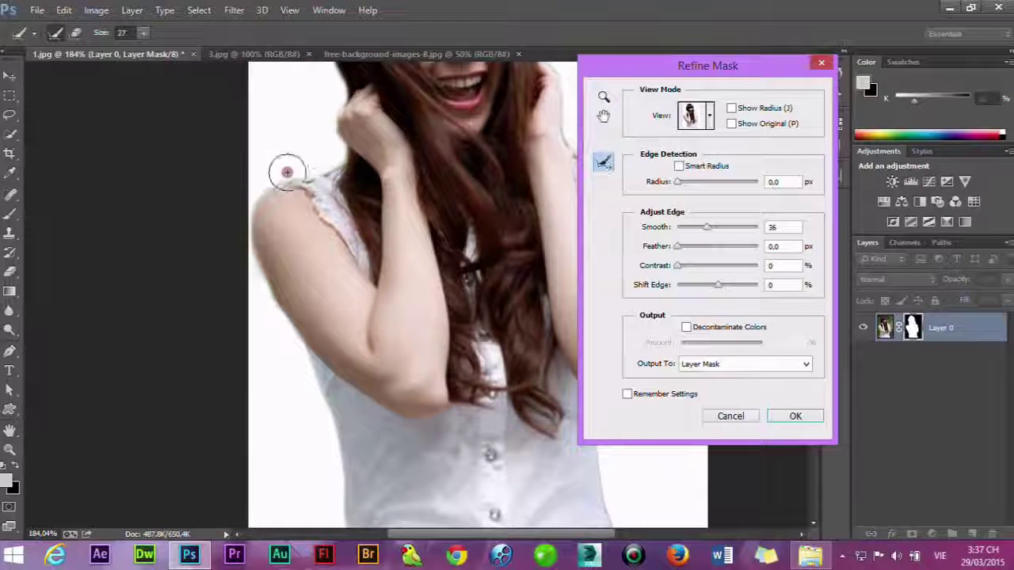
{"action": "mouse_move", "coordinate": [324, 162]}
{"action": "left_mouse_down"}
{"action": "mouse_move", "coordinate": [343, 157]}
{"action": "mouse_move", "coordinate": [331, 170]}
{"action": "left_mouse_up"}
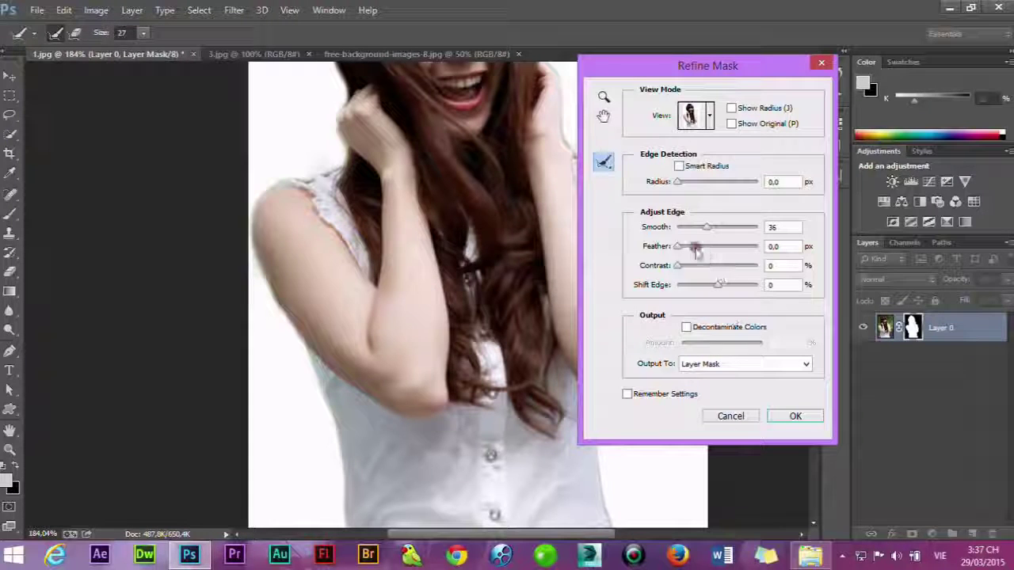
Set Shift Edge -20, decontaminate colours, and output a new layer with layer mask
{"action": "mouse_move", "coordinate": [718, 286]}
{"action": "left_mouse_down"}
{"action": "mouse_move", "coordinate": [697, 290]}
{"action": "mouse_move", "coordinate": [714, 288]}
{"action": "left_mouse_up"}
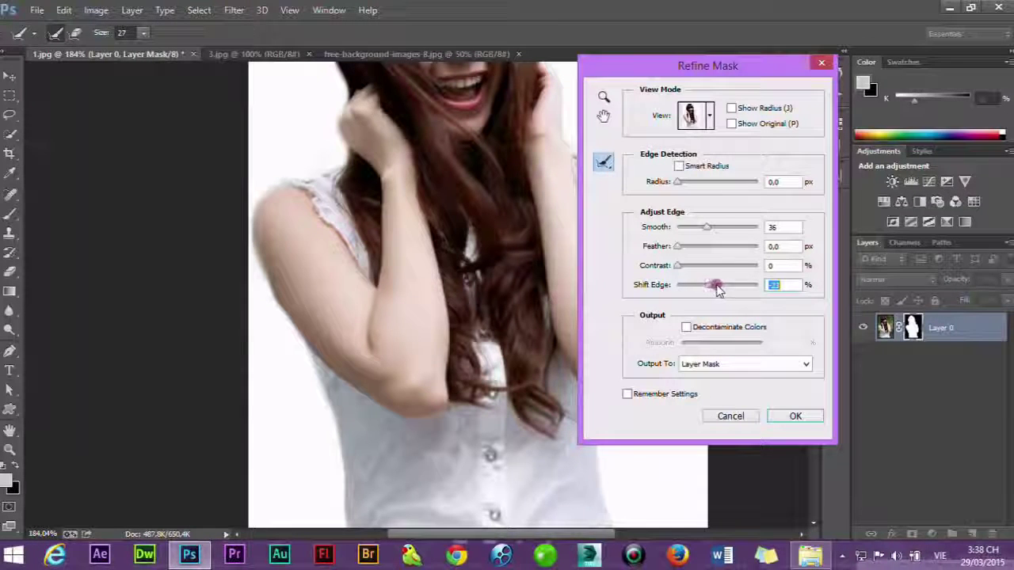
{"action": "left_click", "coordinate": [686, 327]}
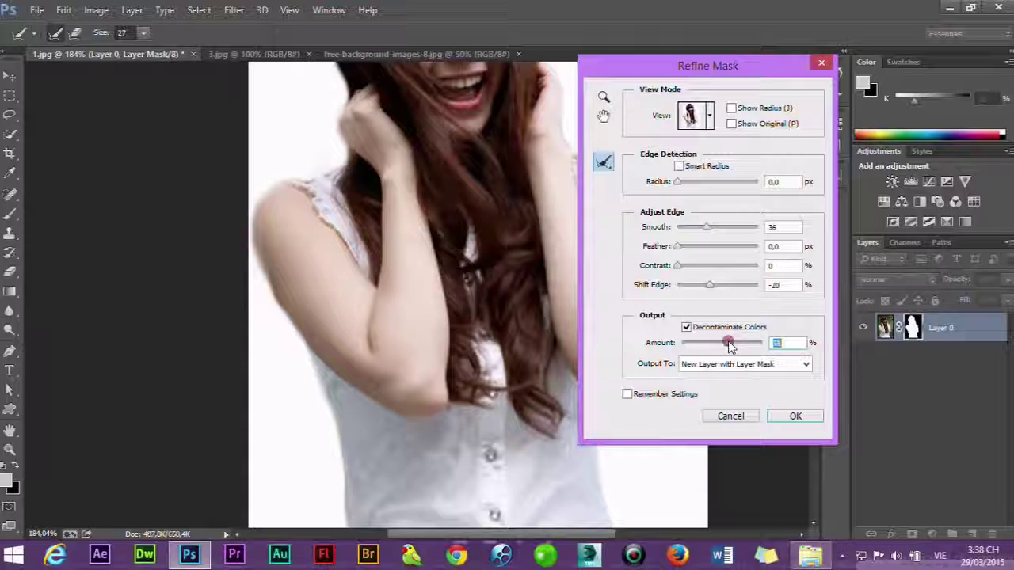
{"action": "left_click", "coordinate": [603, 114]}
{"action": "left_click_drag", "start_coordinate": [543, 127], "coordinate": [446, 277]}
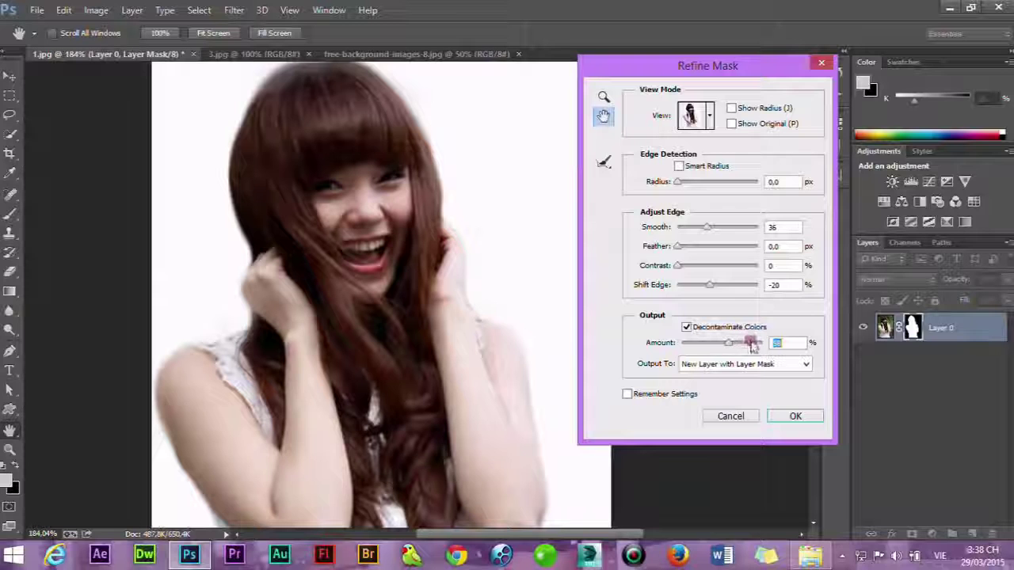
{"action": "left_click_drag", "start_coordinate": [755, 343], "coordinate": [759, 347]}
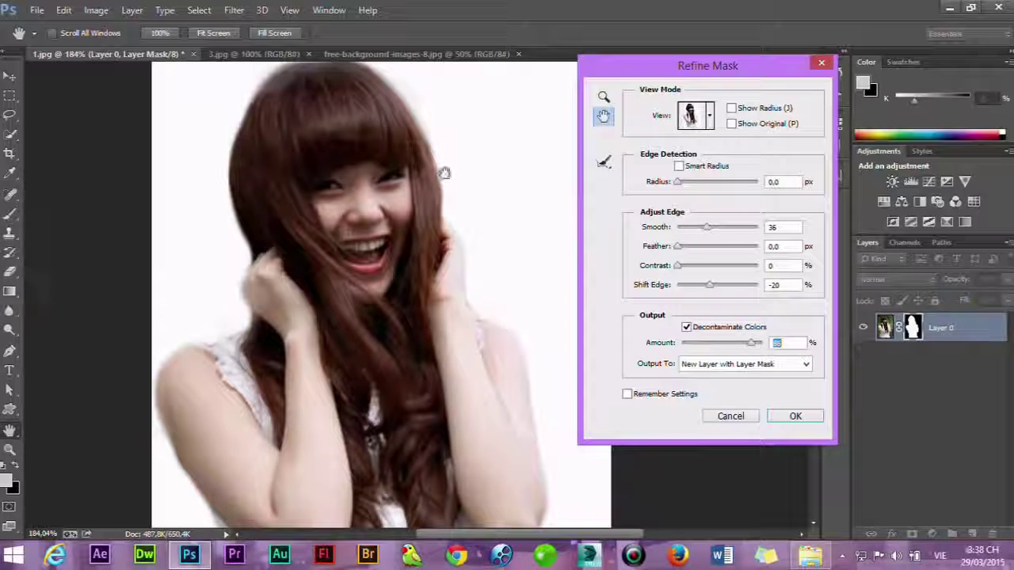
{"action": "mouse_move", "coordinate": [360, 95]}
{"action": "left_mouse_down"}
{"action": "mouse_move", "coordinate": [446, 190]}
{"action": "mouse_move", "coordinate": [449, 144]}
{"action": "left_mouse_up"}
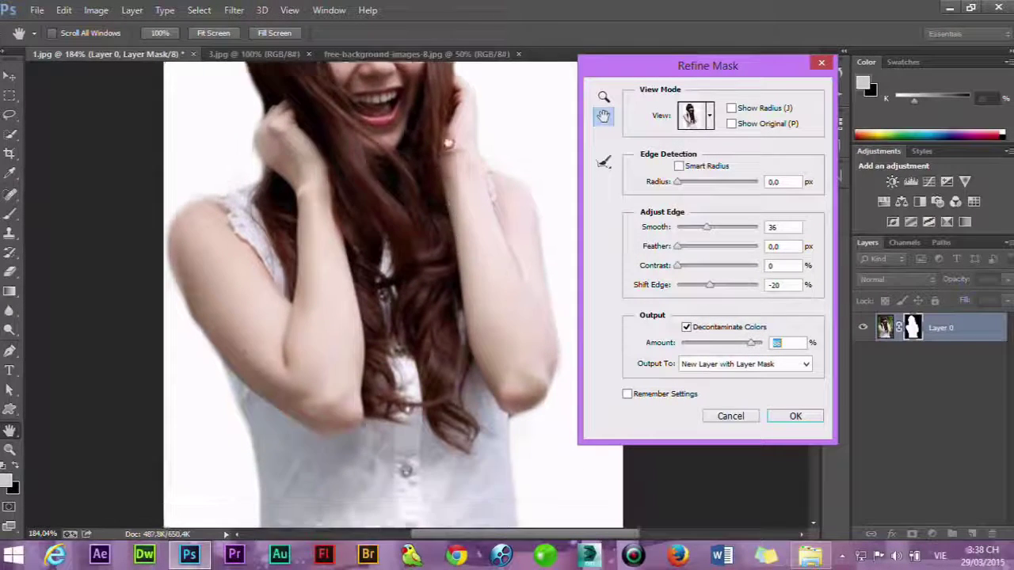
{"action": "left_click_drag", "start_coordinate": [518, 432], "coordinate": [790, 429]}
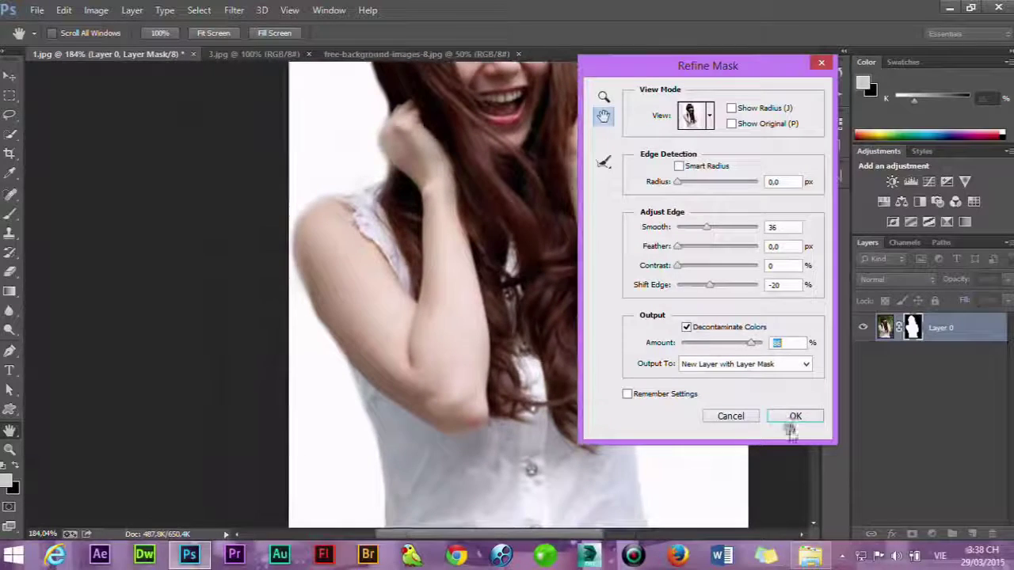
{"action": "left_click", "coordinate": [795, 417]}
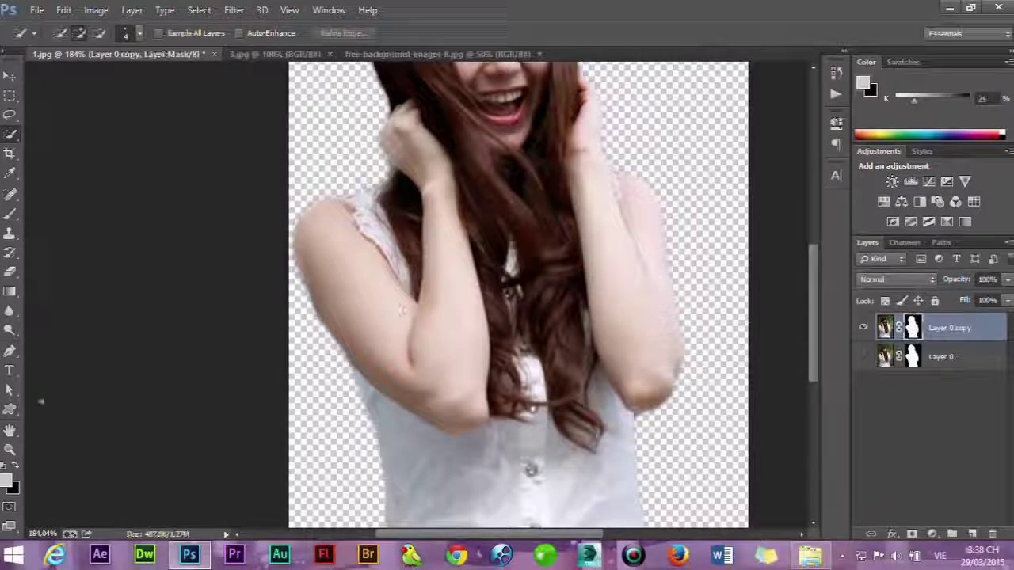
Fit the image on screen, load Layer 0 copy's cutout as a selection, and copy it
{"action": "left_click", "coordinate": [9, 449]}
{"action": "left_click", "coordinate": [423, 35]}
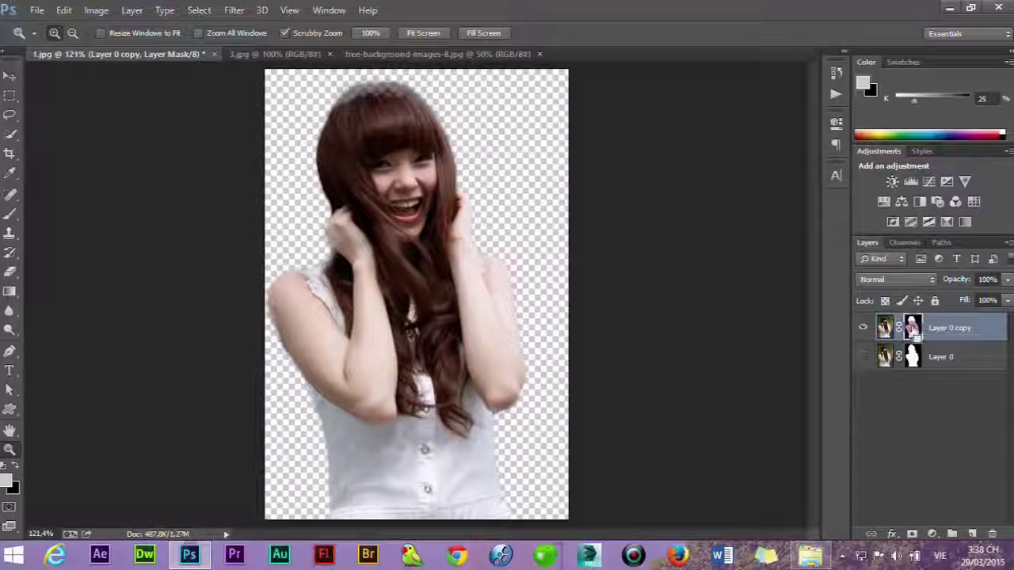
{"action": "left_click", "coordinate": [897, 328], "text": "ctrl"}
{"action": "left_click", "coordinate": [886, 328]}
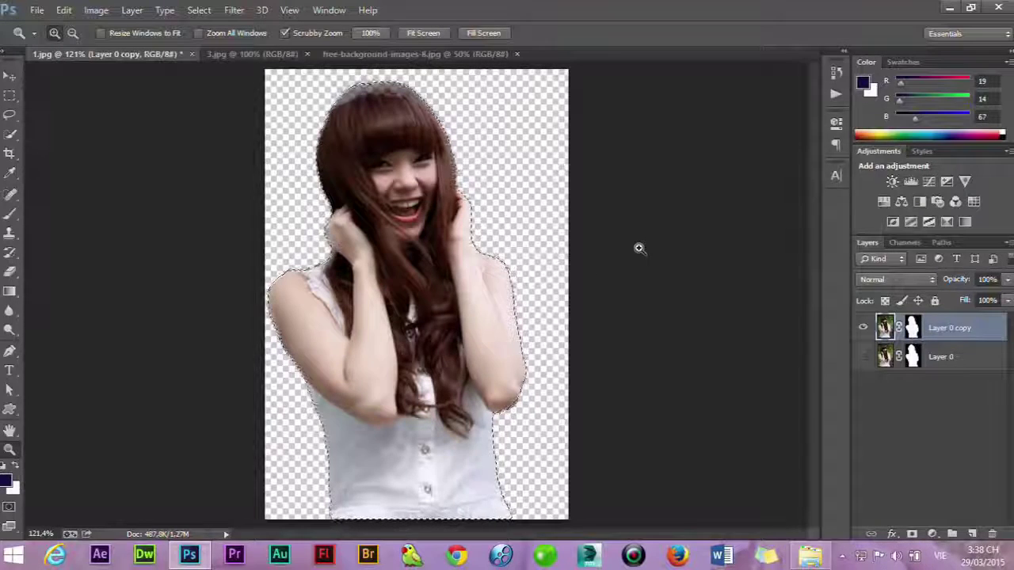
{"action": "left_click", "coordinate": [63, 10]}
{"action": "left_click", "coordinate": [124, 93]}
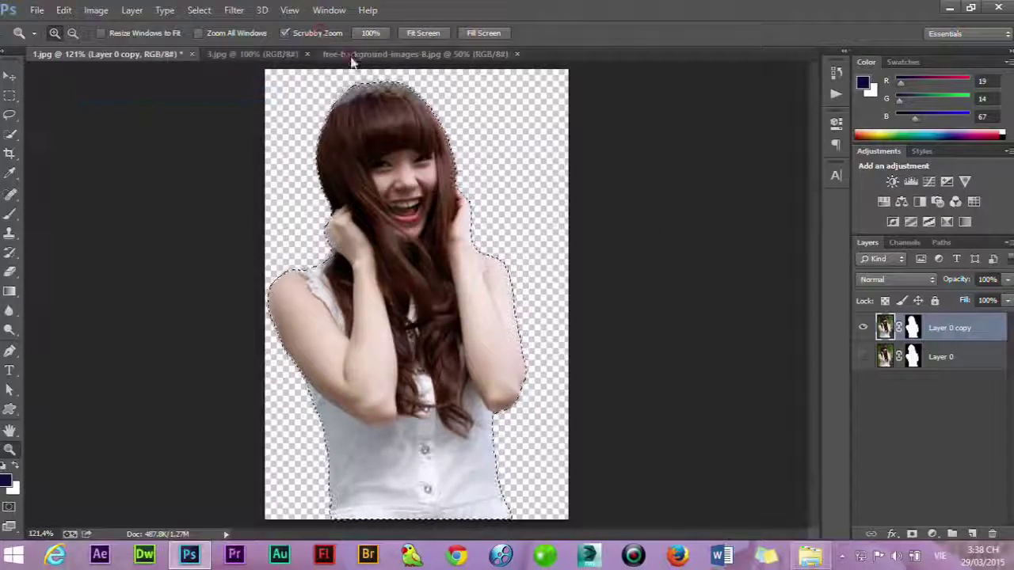
{"action": "left_click", "coordinate": [416, 53]}
Paste the girl cutout onto the green background and remove the duplicate pasted layer
{"action": "key", "text": "ctrl+v"}
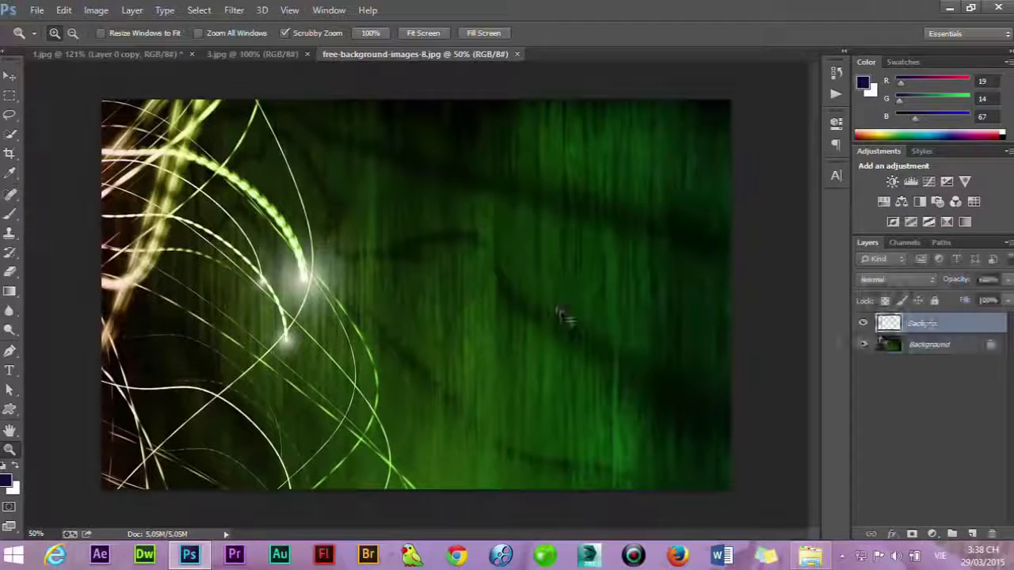
{"action": "left_click", "coordinate": [63, 9]}
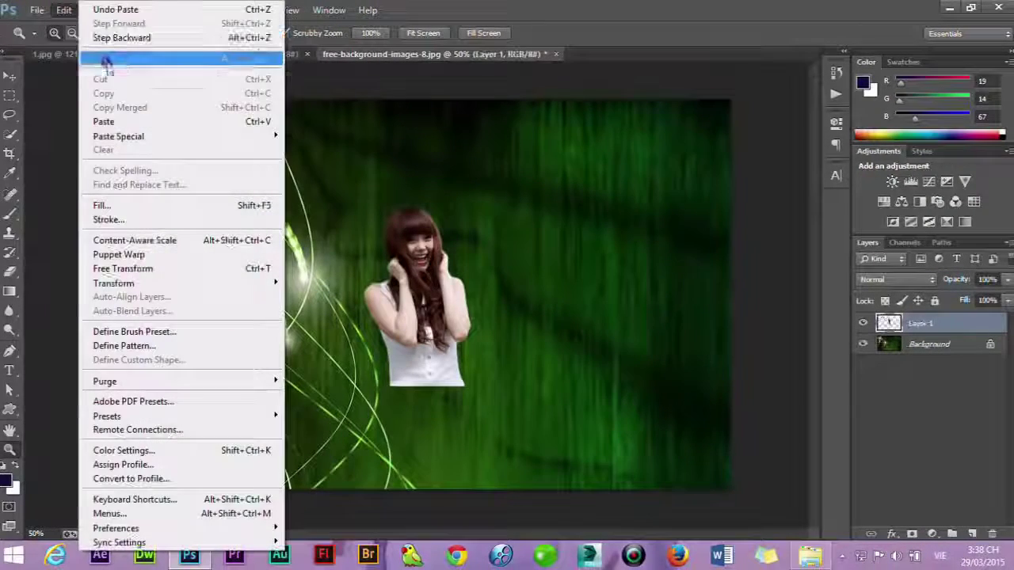
{"action": "left_click", "coordinate": [267, 119]}
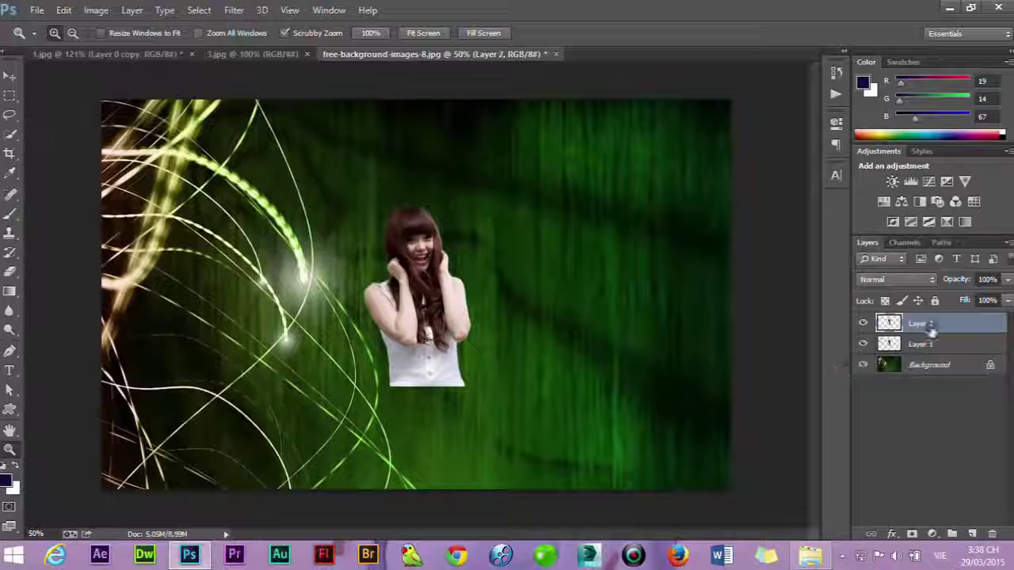
{"action": "key", "text": "ctrl+e"}
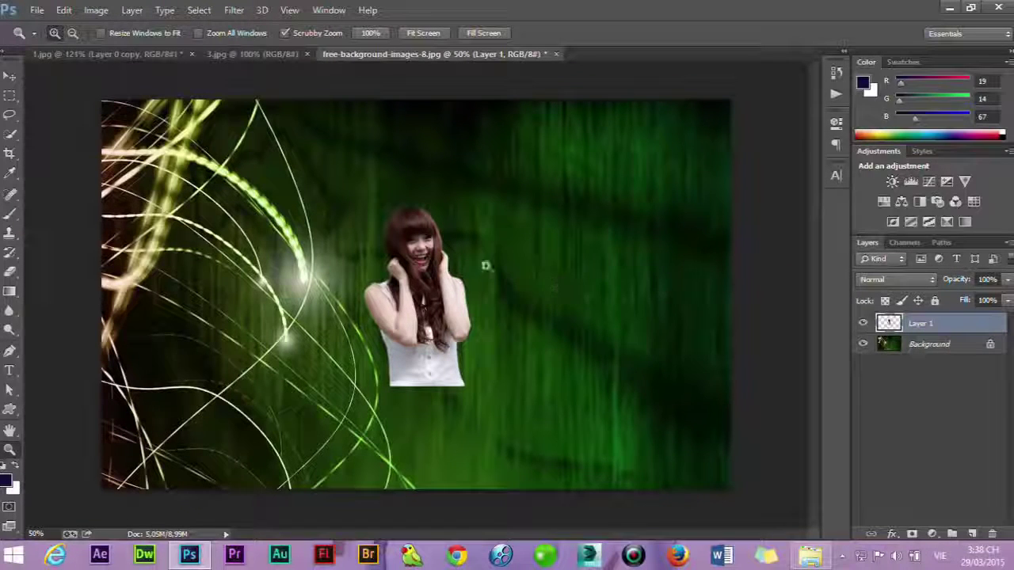
{"action": "left_click", "coordinate": [64, 10]}
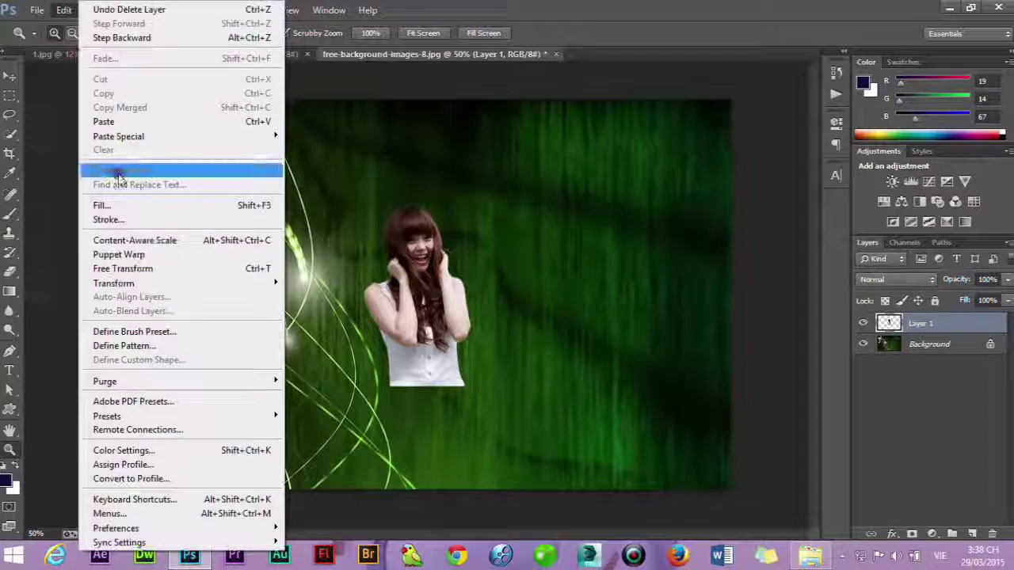
{"action": "left_click", "coordinate": [182, 270]}
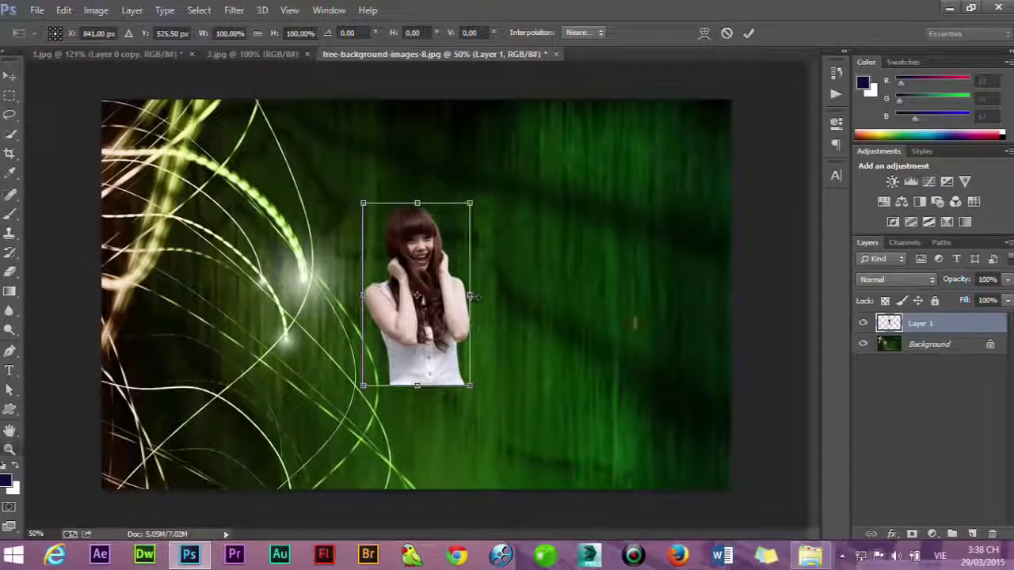
{"action": "key", "text": "Escape"}
Enlarge the girl with Free Transform and shift her left over the light streaks
{"action": "key", "text": "ctrl+t"}
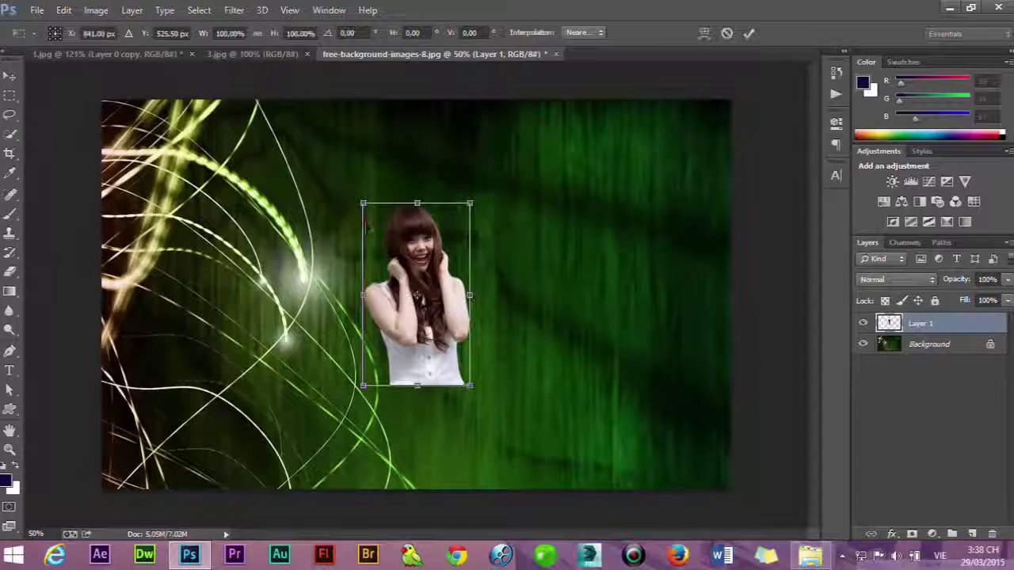
{"action": "left_click_drag", "start_coordinate": [364, 204], "coordinate": [267, 86]}
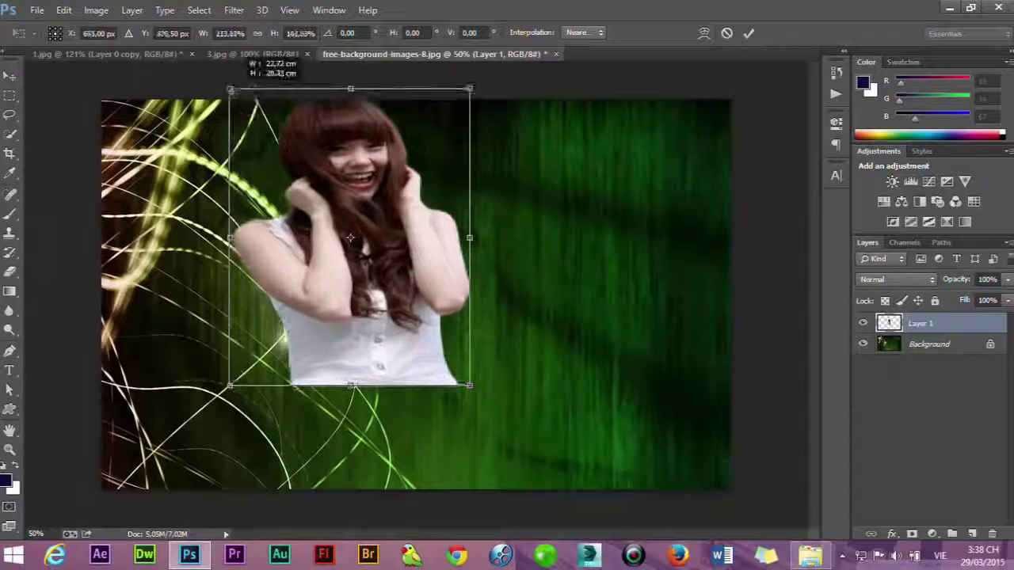
{"action": "left_click_drag", "start_coordinate": [402, 258], "coordinate": [399, 356]}
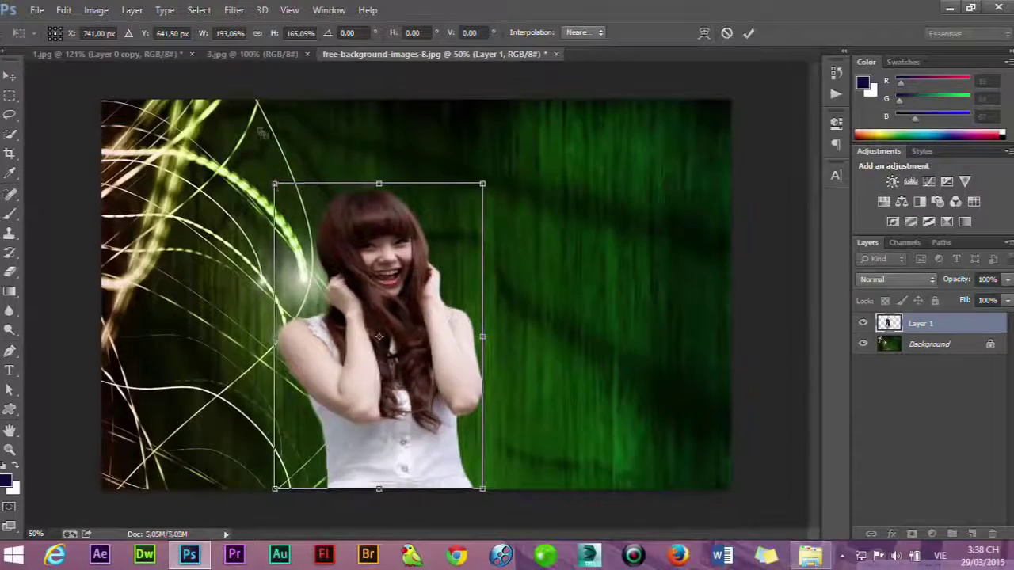
{"action": "mouse_move", "coordinate": [272, 183]}
{"action": "left_mouse_down"}
{"action": "mouse_move", "coordinate": [256, 208]}
{"action": "mouse_move", "coordinate": [227, 130]}
{"action": "left_mouse_up"}
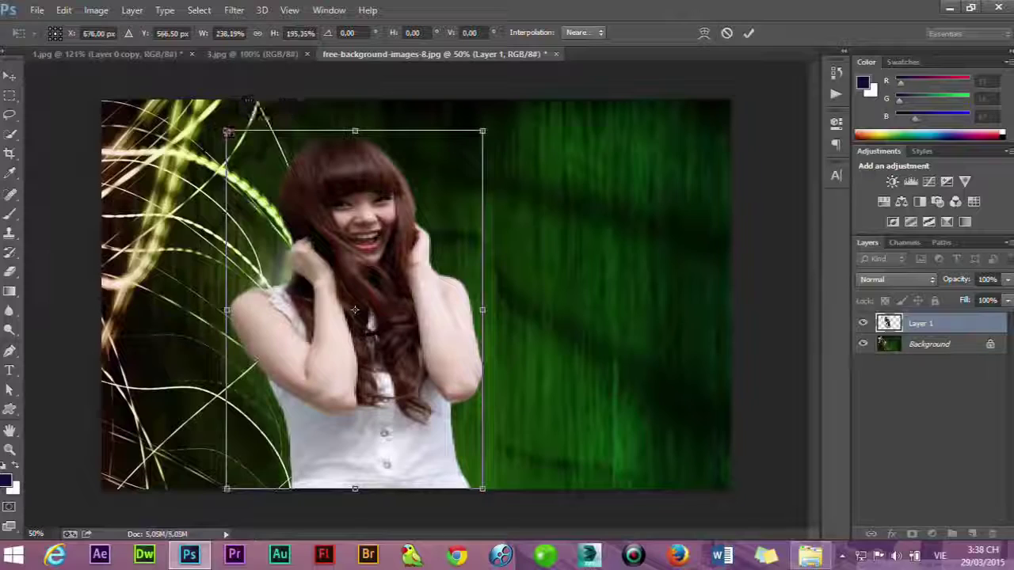
{"action": "left_click_drag", "start_coordinate": [395, 261], "coordinate": [317, 261]}
{"action": "mouse_move", "coordinate": [403, 310]}
{"action": "left_mouse_down"}
{"action": "mouse_move", "coordinate": [362, 310]}
{"action": "mouse_move", "coordinate": [404, 334]}
{"action": "mouse_move", "coordinate": [450, 334]}
{"action": "left_mouse_up"}
{"action": "left_click_drag", "start_coordinate": [369, 342], "coordinate": [367, 317]}
{"action": "left_click_drag", "start_coordinate": [202, 132], "coordinate": [223, 148]}
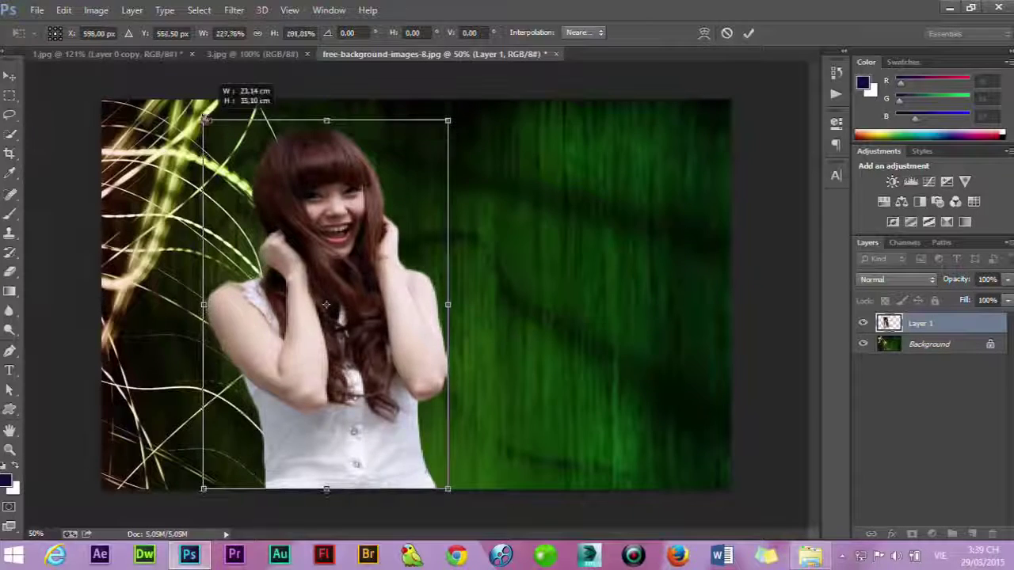
{"action": "left_click_drag", "start_coordinate": [336, 311], "coordinate": [296, 311]}
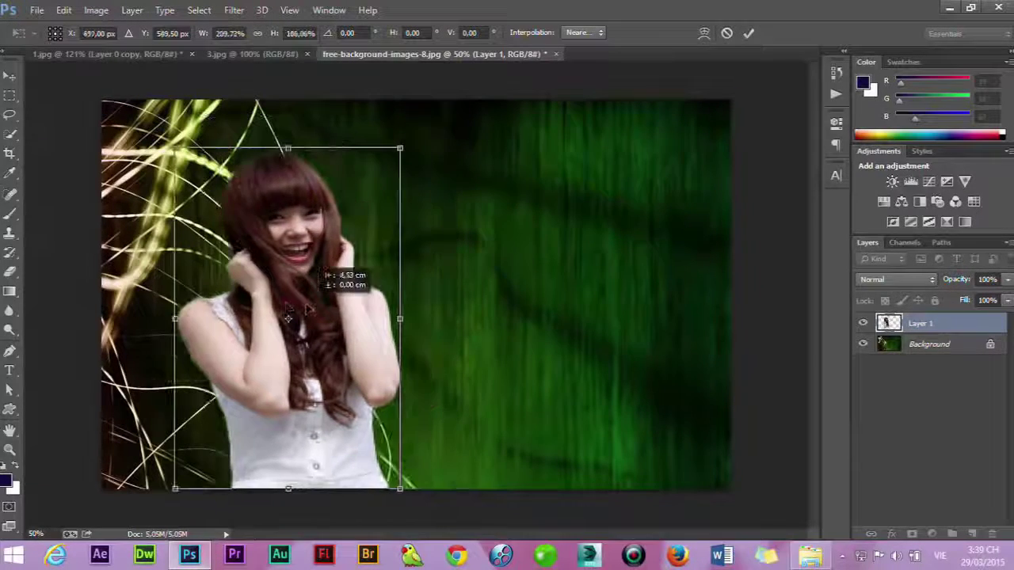
{"action": "key", "text": "Return"}
{"action": "key", "text": "z"}
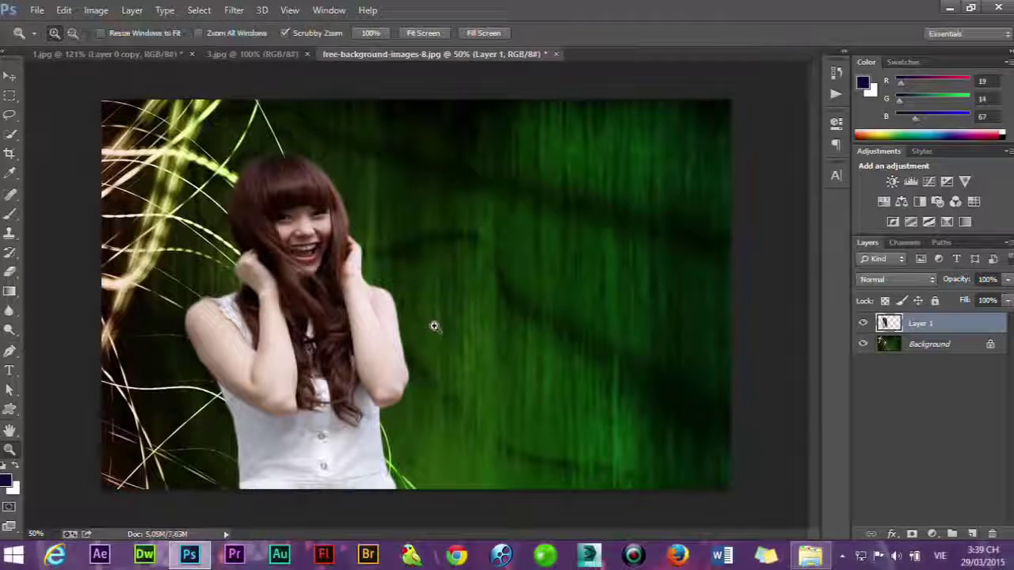
Stretch the girl slightly taller and wider, then apply the transform
{"action": "key", "text": "ctrl+t"}
{"action": "left_click_drag", "start_coordinate": [409, 149], "coordinate": [408, 132]}
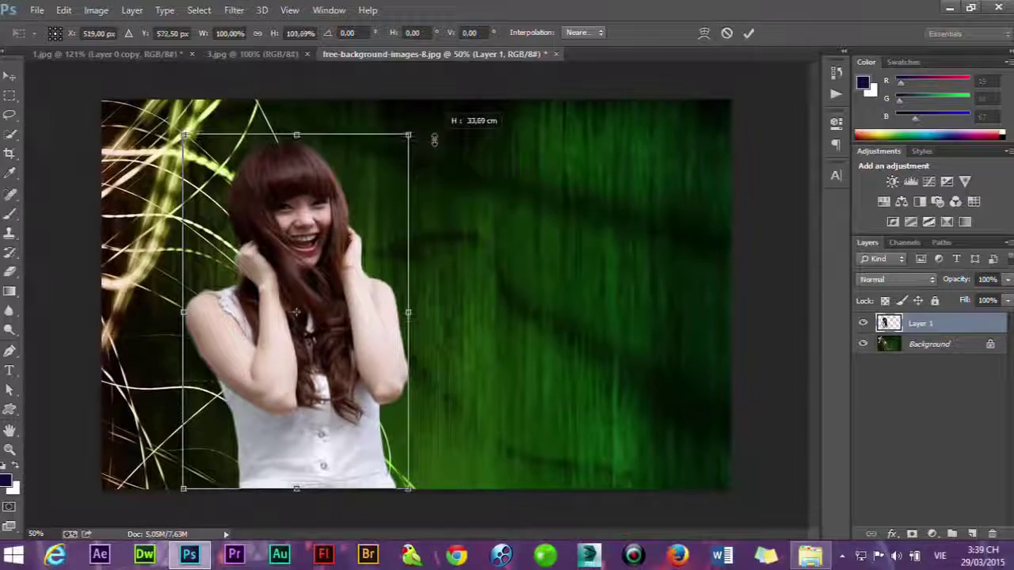
{"action": "mouse_move", "coordinate": [407, 308]}
{"action": "left_mouse_down"}
{"action": "mouse_move", "coordinate": [438, 310]}
{"action": "mouse_move", "coordinate": [402, 308]}
{"action": "left_mouse_up"}
{"action": "key", "text": "Return"}
{"action": "key", "text": "z"}
{"action": "key", "text": "ctrl+t"}
{"action": "key", "text": "Return"}
{"action": "key", "text": "z"}
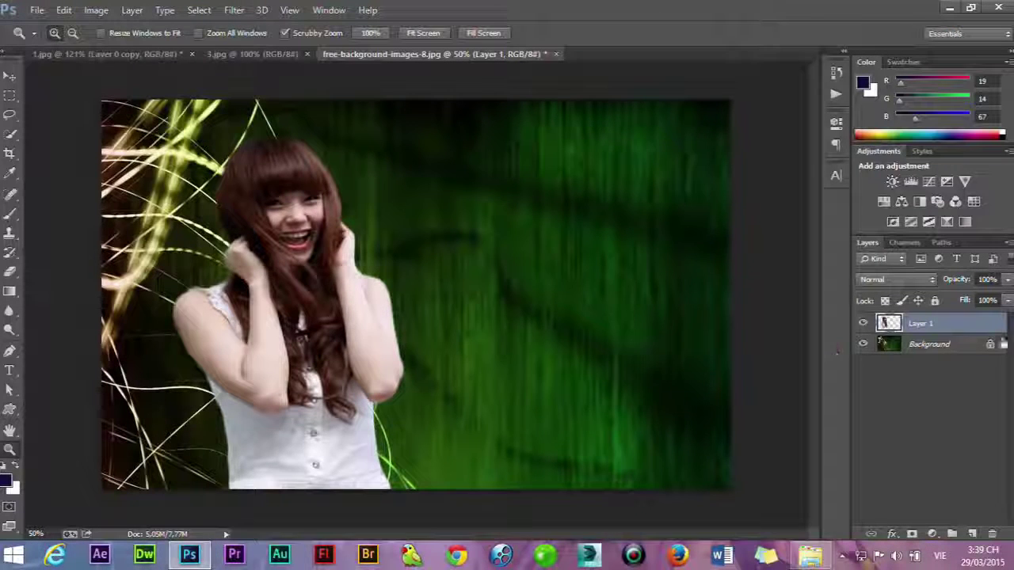
{"action": "left_click", "coordinate": [949, 342]}
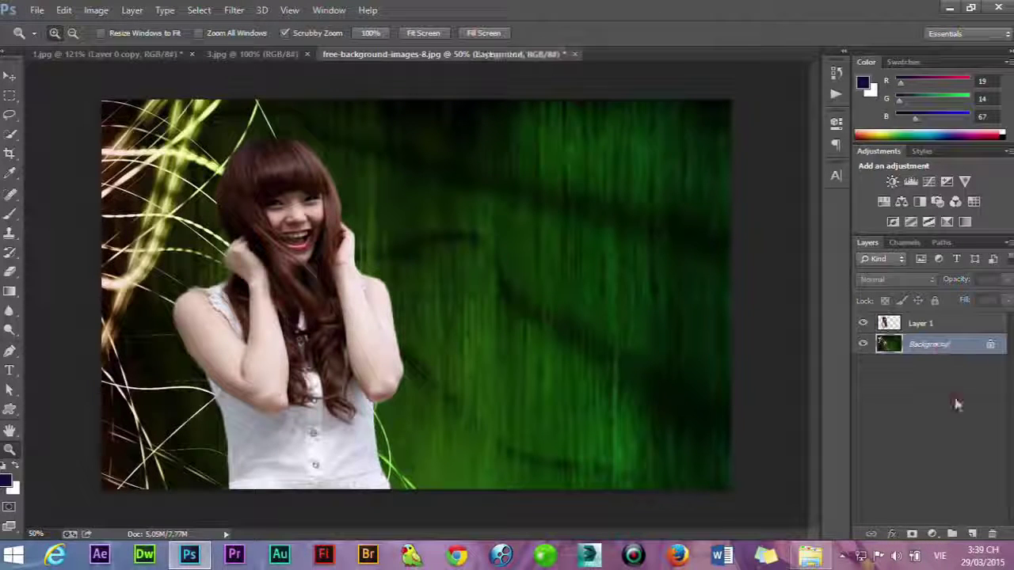
Add a new layer and draw a rectangular selection on the right side of the image
{"action": "left_click", "coordinate": [973, 535]}
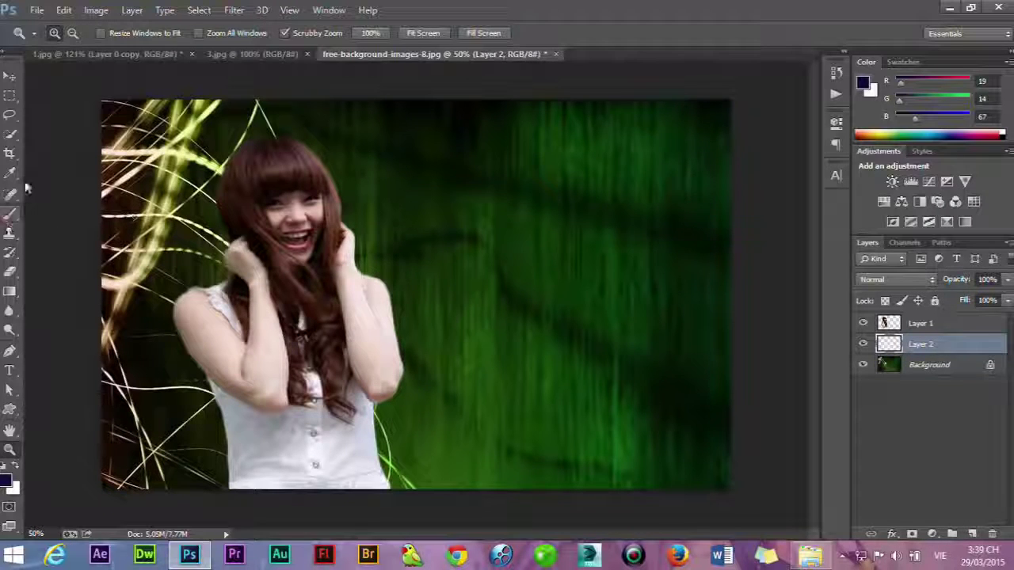
{"action": "left_click", "coordinate": [10, 95]}
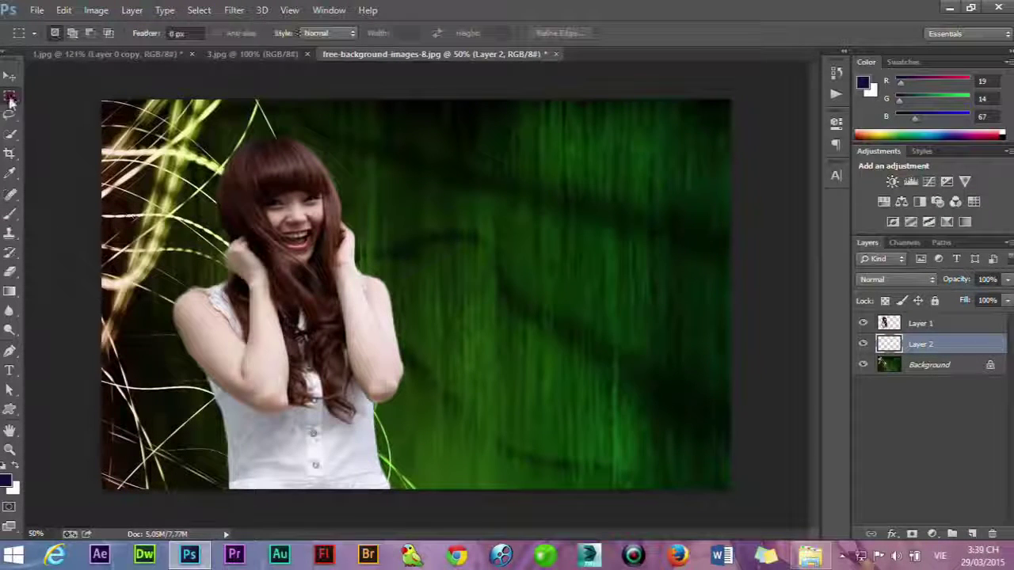
{"action": "right_click", "coordinate": [10, 97]}
{"action": "left_click", "coordinate": [64, 94]}
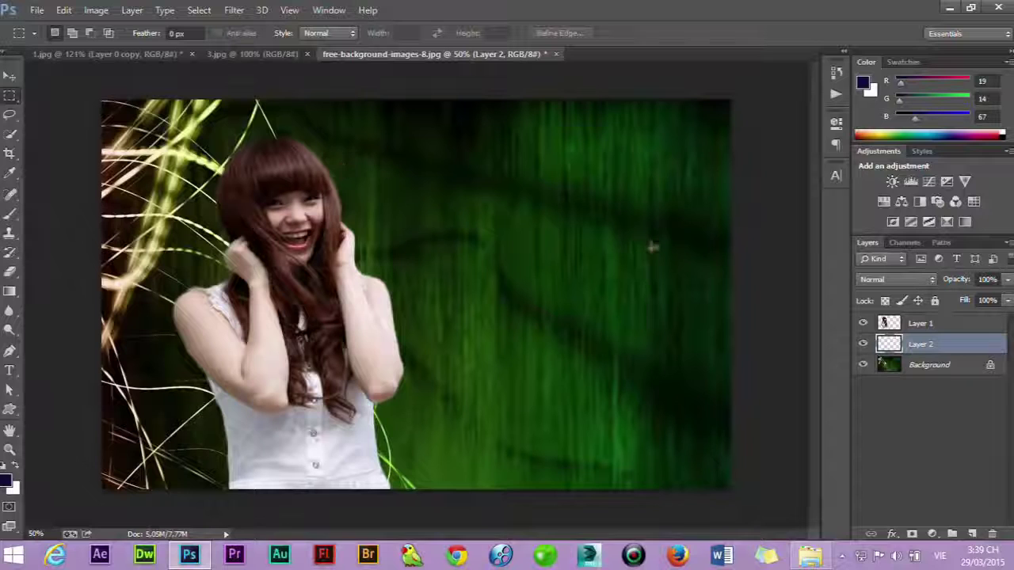
{"action": "left_click_drag", "start_coordinate": [517, 192], "coordinate": [760, 261]}
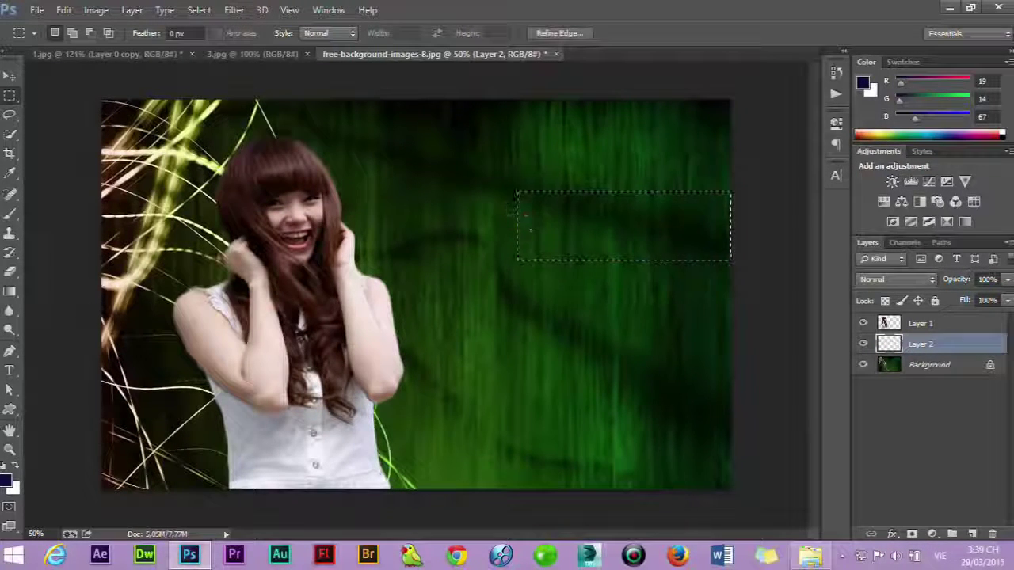
Set the foreground colour to crimson #e72043
{"action": "left_click", "coordinate": [7, 479]}
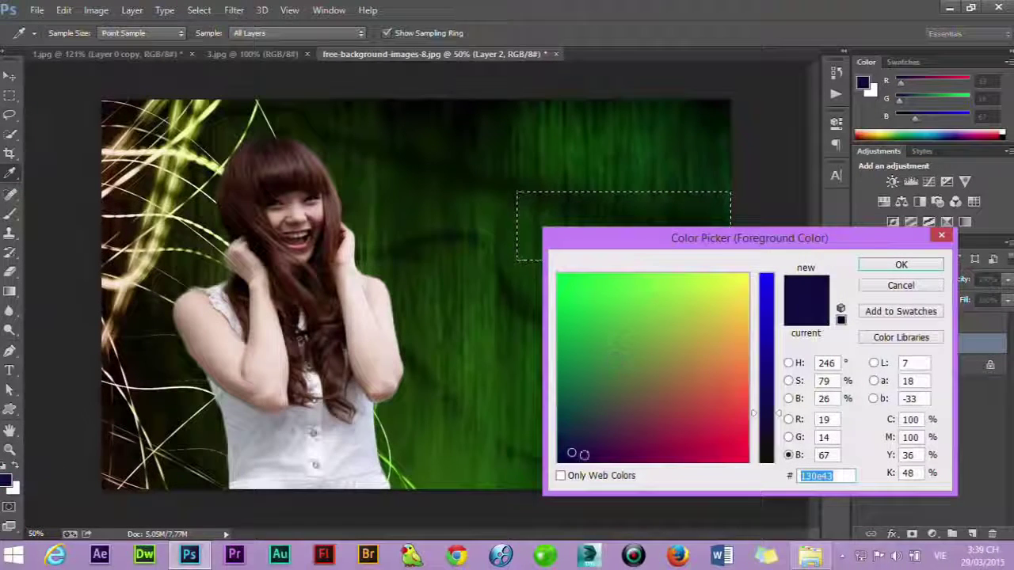
{"action": "mouse_move", "coordinate": [584, 455]}
{"action": "left_mouse_down"}
{"action": "mouse_move", "coordinate": [679, 451]}
{"action": "mouse_move", "coordinate": [581, 379]}
{"action": "mouse_move", "coordinate": [573, 324]}
{"action": "mouse_move", "coordinate": [595, 442]}
{"action": "mouse_move", "coordinate": [584, 455]}
{"action": "mouse_move", "coordinate": [748, 275]}
{"action": "left_mouse_up"}
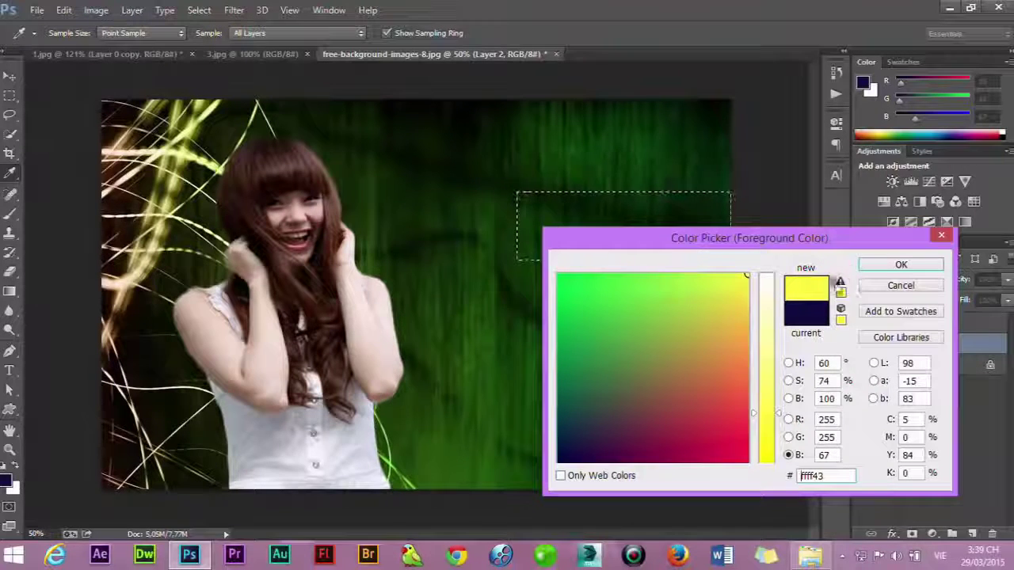
{"action": "left_click_drag", "start_coordinate": [705, 451], "coordinate": [632, 444]}
{"action": "left_click", "coordinate": [721, 416]}
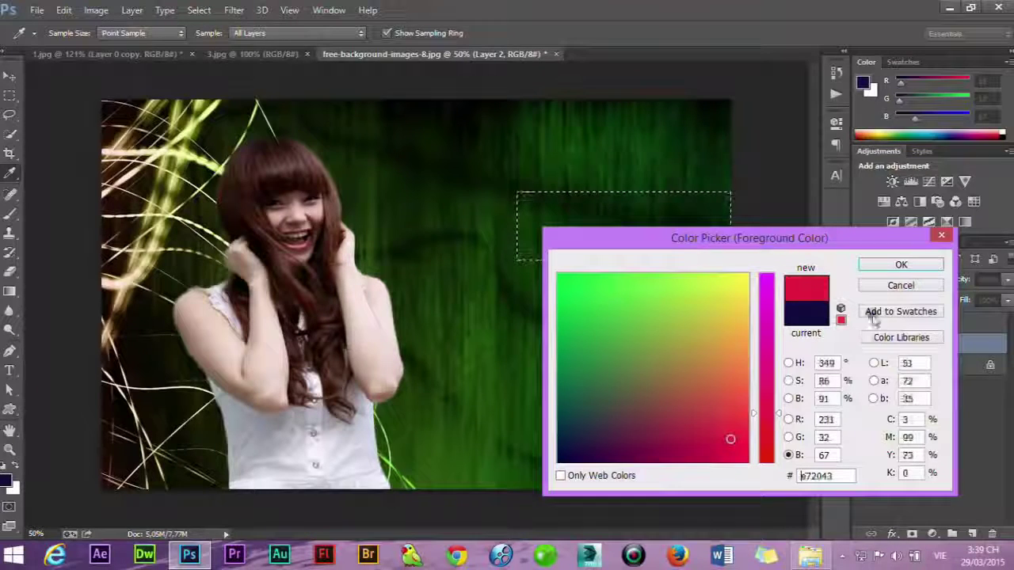
{"action": "left_click", "coordinate": [901, 265]}
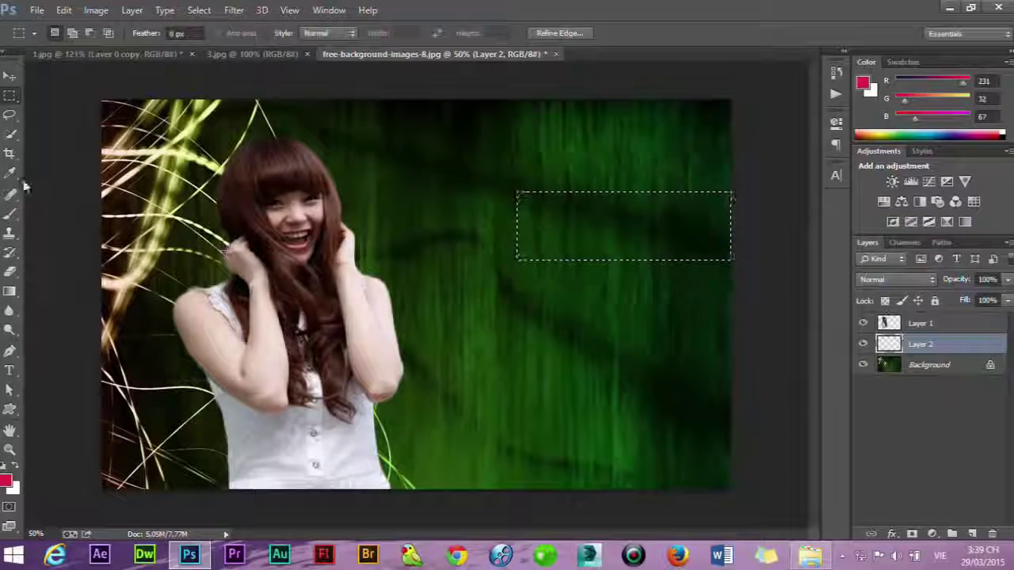
Fill the rectangular selection with crimson using a 198 px brush
{"action": "left_click", "coordinate": [11, 215]}
{"action": "mouse_move", "coordinate": [496, 232]}
{"action": "left_mouse_down"}
{"action": "mouse_move", "coordinate": [607, 233]}
{"action": "mouse_move", "coordinate": [476, 245]}
{"action": "left_mouse_up"}
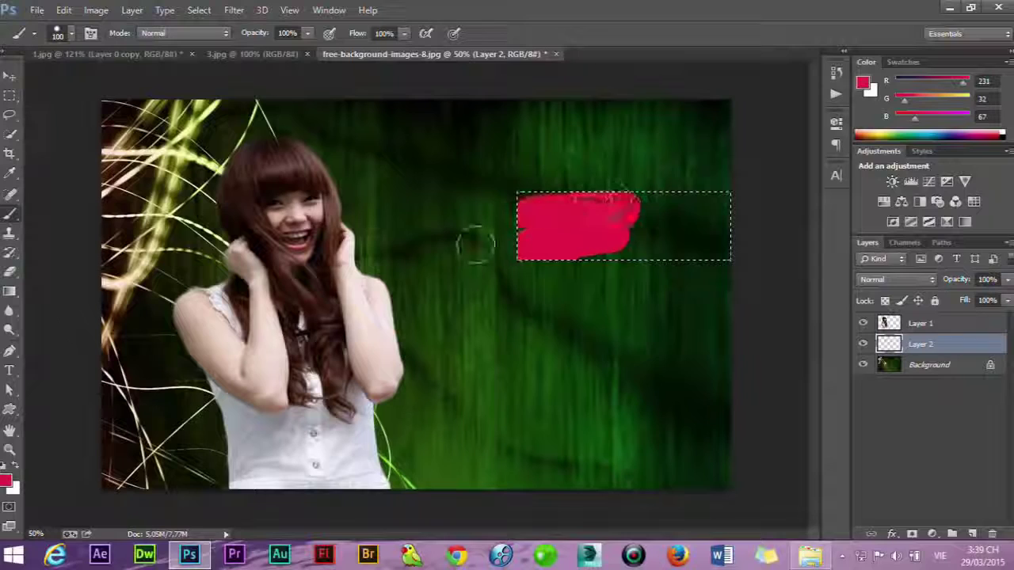
{"action": "left_click", "coordinate": [71, 34]}
{"action": "left_click_drag", "start_coordinate": [130, 77], "coordinate": [143, 80]}
{"action": "left_click", "coordinate": [521, 226]}
{"action": "mouse_move", "coordinate": [521, 227]}
{"action": "left_mouse_down"}
{"action": "mouse_move", "coordinate": [544, 237]}
{"action": "mouse_move", "coordinate": [453, 227]}
{"action": "left_mouse_up"}
Rename the red bar layer to Text, duplicate it, and shift the copy down and right
{"action": "left_click", "coordinate": [927, 365]}
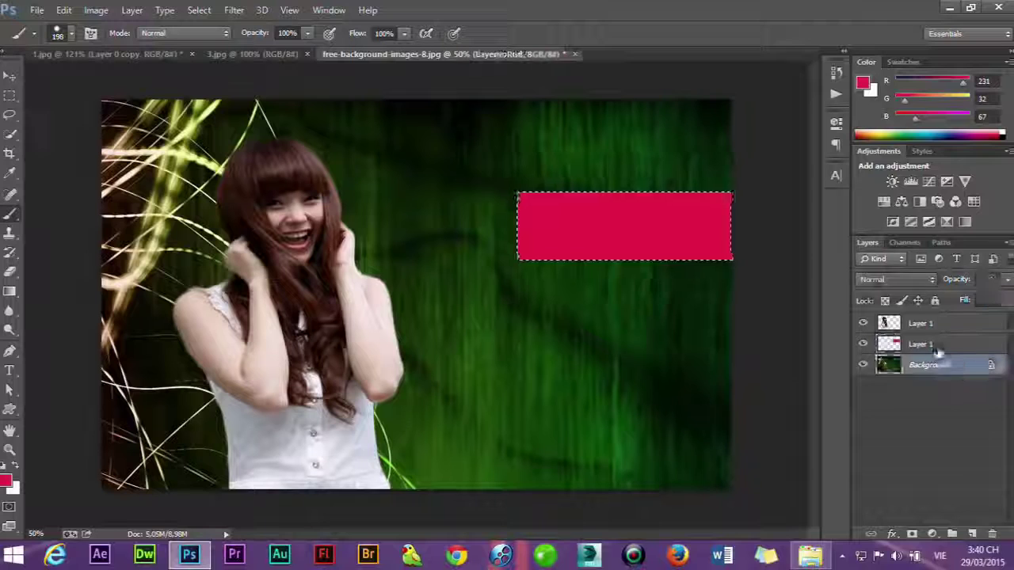
{"action": "left_click", "coordinate": [935, 345]}
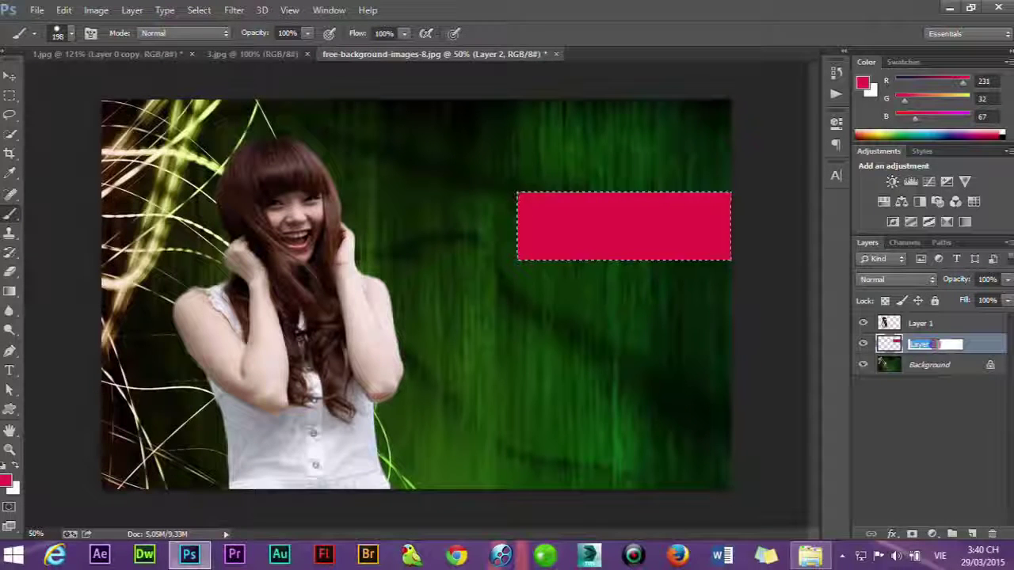
{"action": "type", "text": "Text"}
{"action": "key", "text": "Return"}
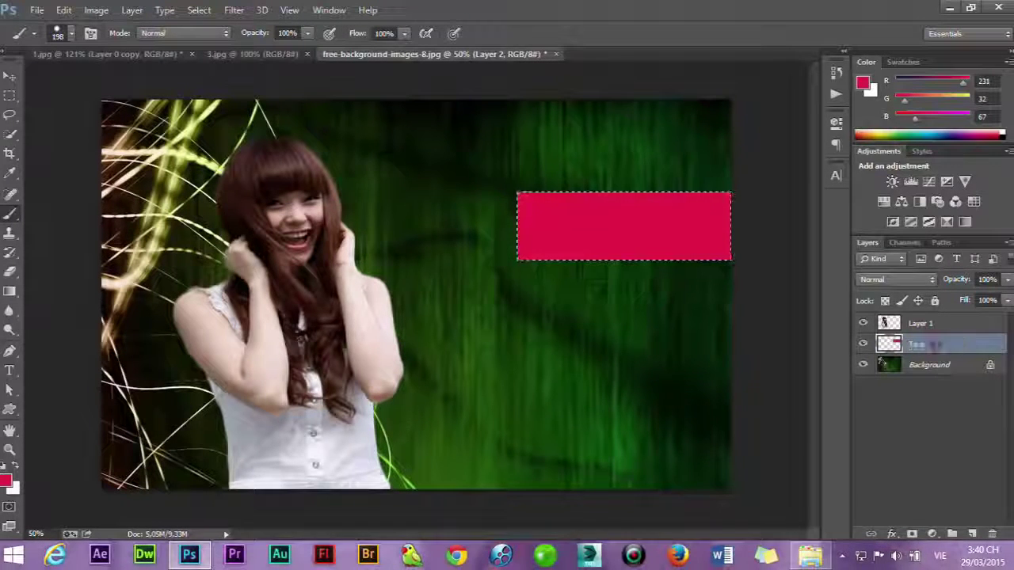
{"action": "key", "text": "ctrl+j"}
{"action": "key", "text": "ctrl+d"}
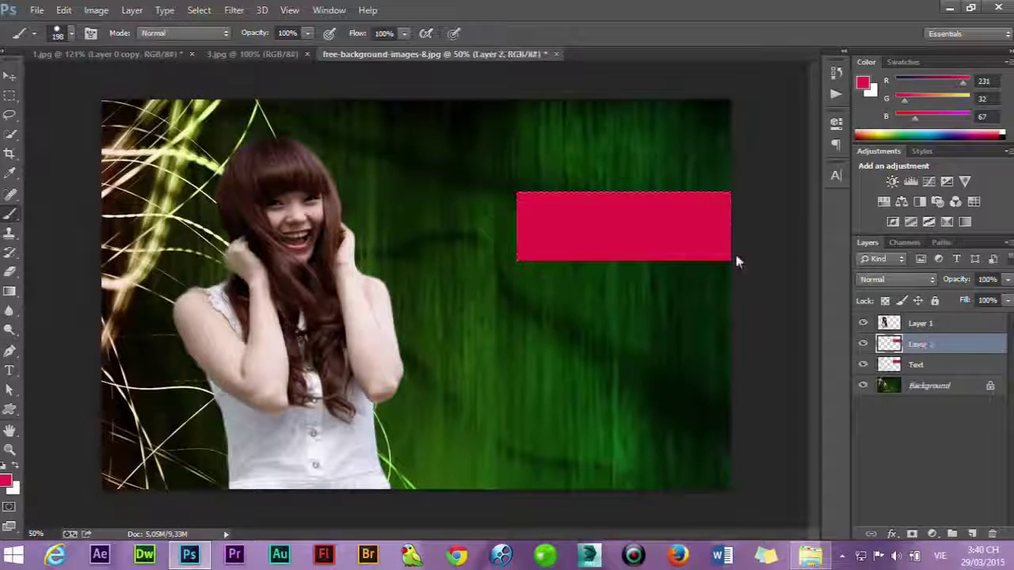
{"action": "key", "text": "v"}
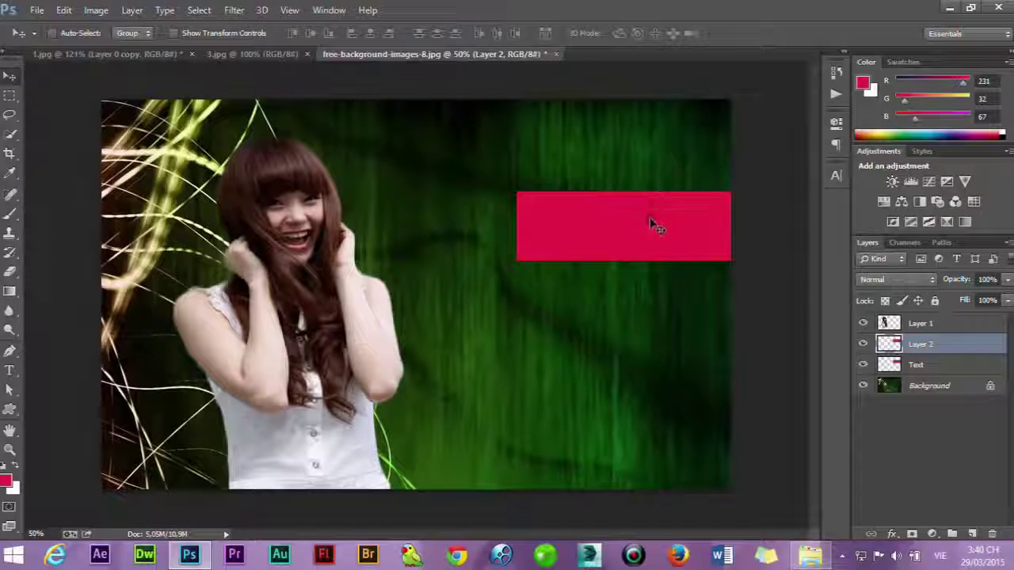
{"action": "left_click_drag", "start_coordinate": [651, 222], "coordinate": [693, 252]}
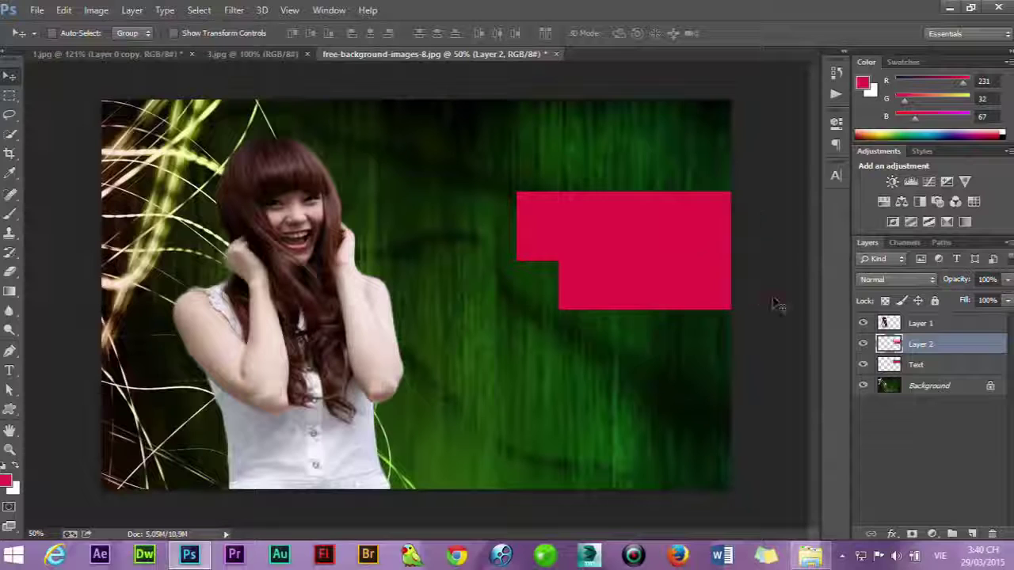
Rename the copied layer Text2 and move it beneath the Text layer
{"action": "left_click", "coordinate": [935, 363]}
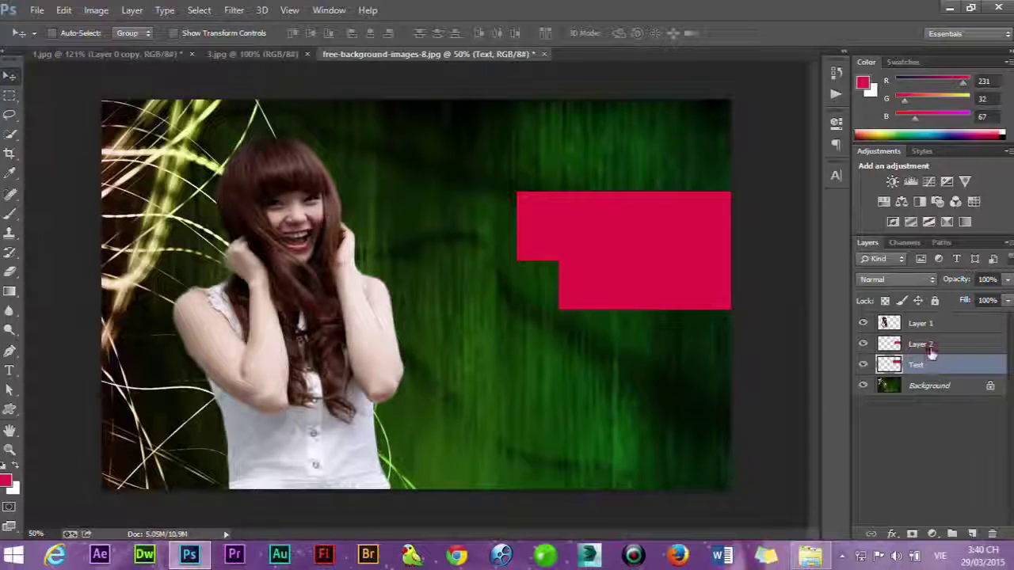
{"action": "double_click", "coordinate": [938, 345]}
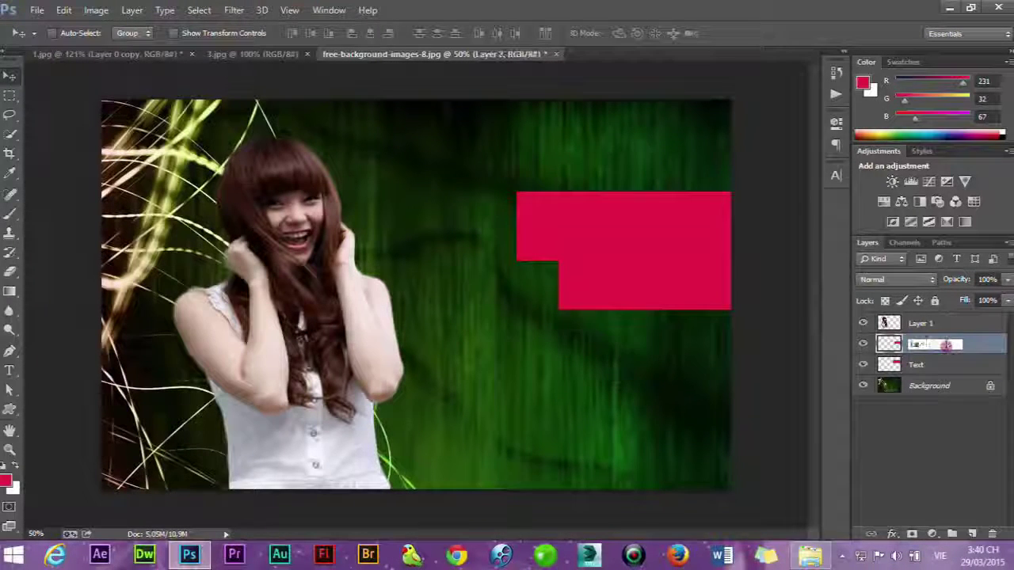
{"action": "key", "text": "BackSpace"}
{"action": "type", "text": "Text"}
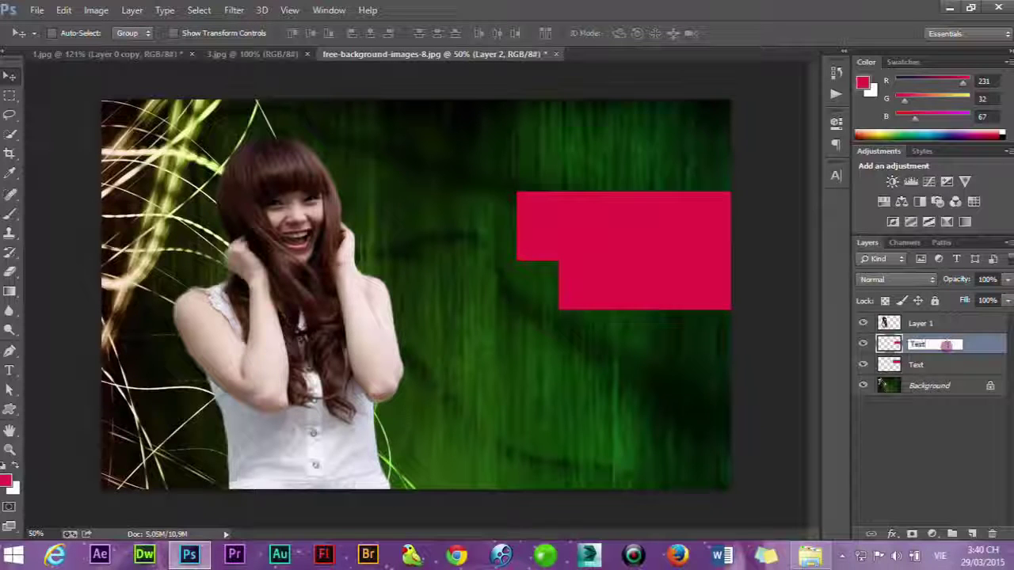
{"action": "type", "text": "2"}
{"action": "key", "text": "Return"}
{"action": "left_click", "coordinate": [864, 345]}
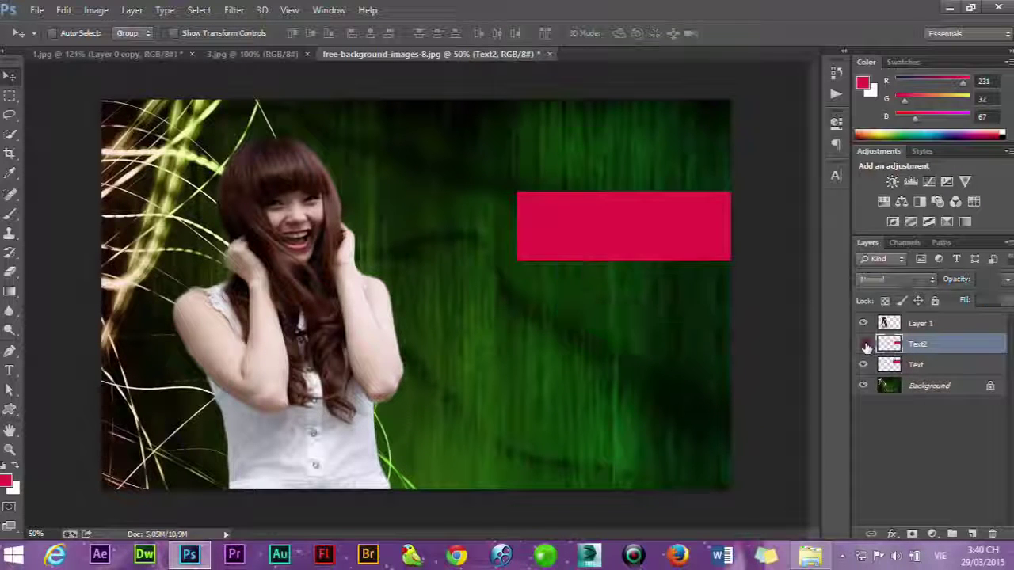
{"action": "left_click", "coordinate": [863, 345]}
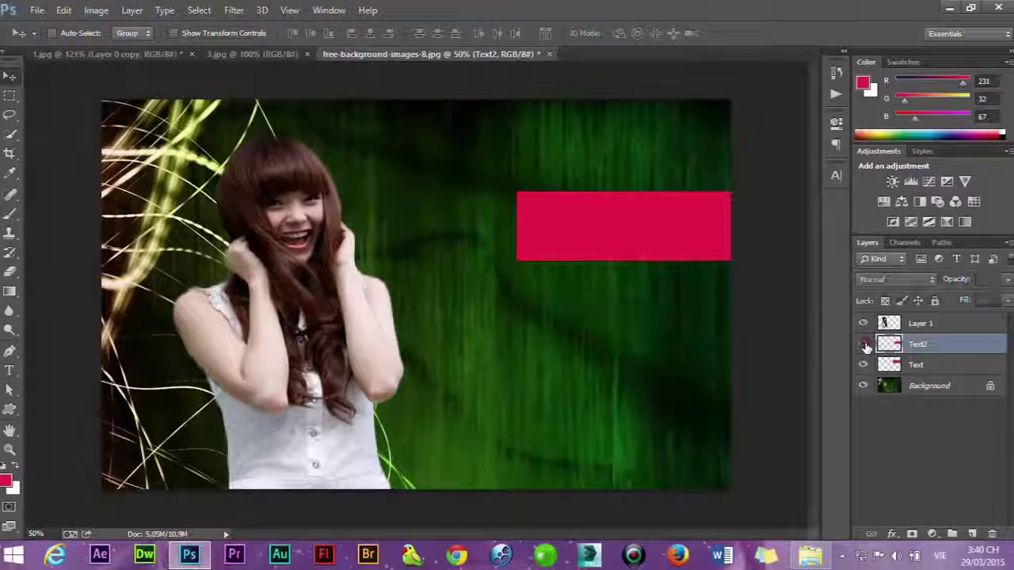
{"action": "left_click", "coordinate": [924, 364]}
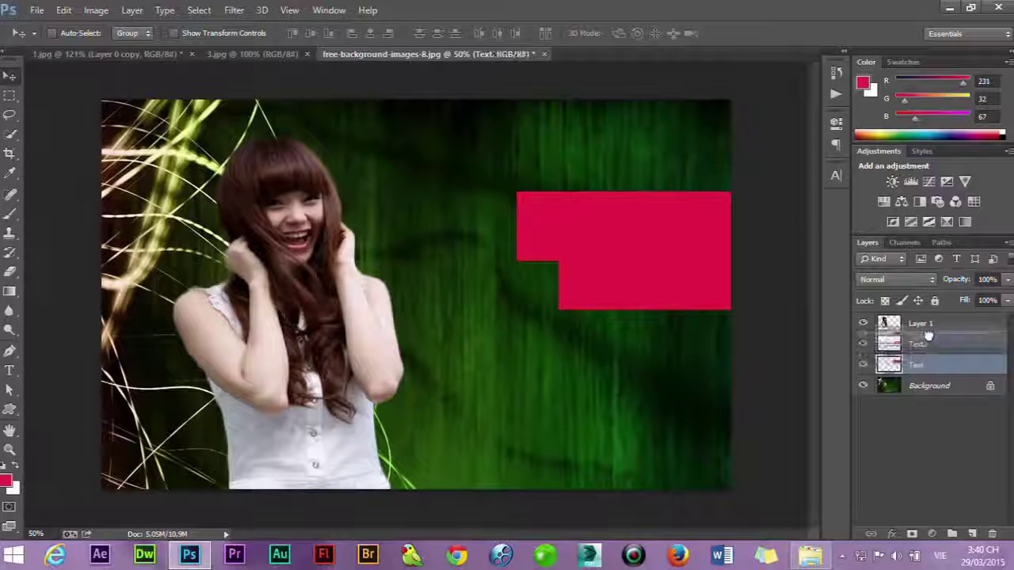
{"action": "left_click_drag", "start_coordinate": [919, 343], "coordinate": [934, 365]}
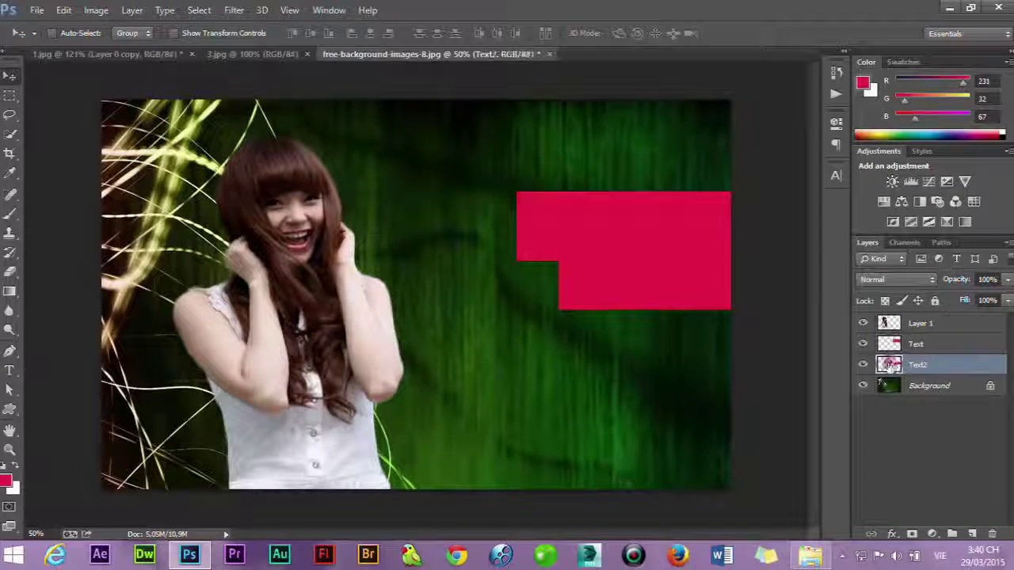
Select the lower red block and set the foreground colour to navy 161643
{"action": "left_click", "coordinate": [889, 364], "text": "ctrl"}
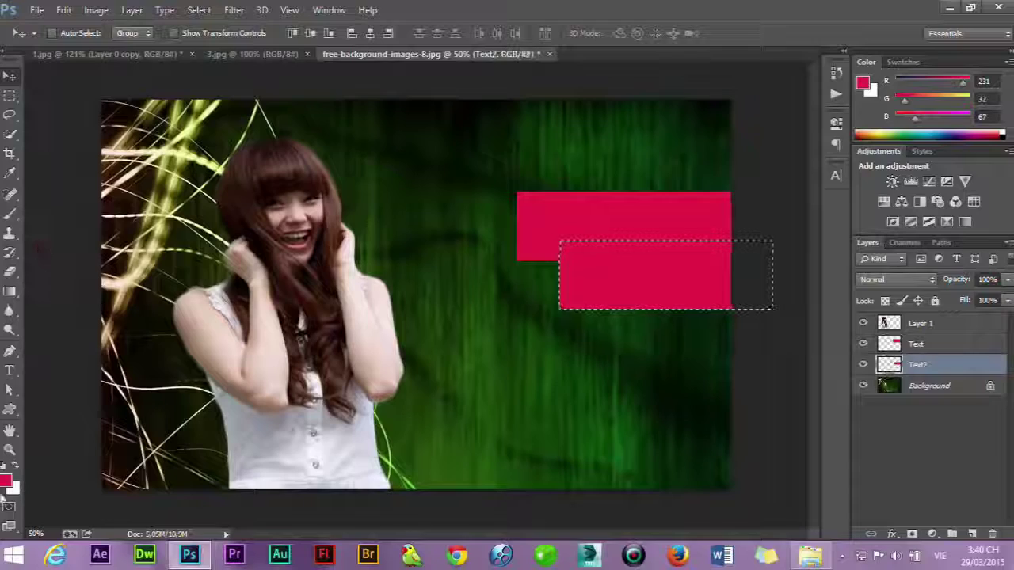
{"action": "left_click", "coordinate": [5, 485]}
{"action": "left_click", "coordinate": [565, 398]}
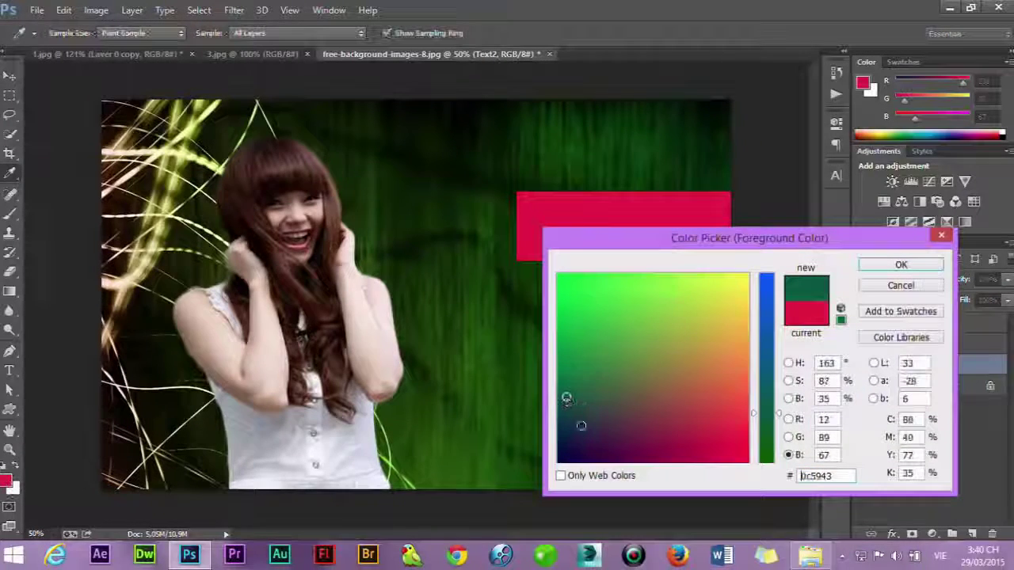
{"action": "left_click", "coordinate": [901, 266]}
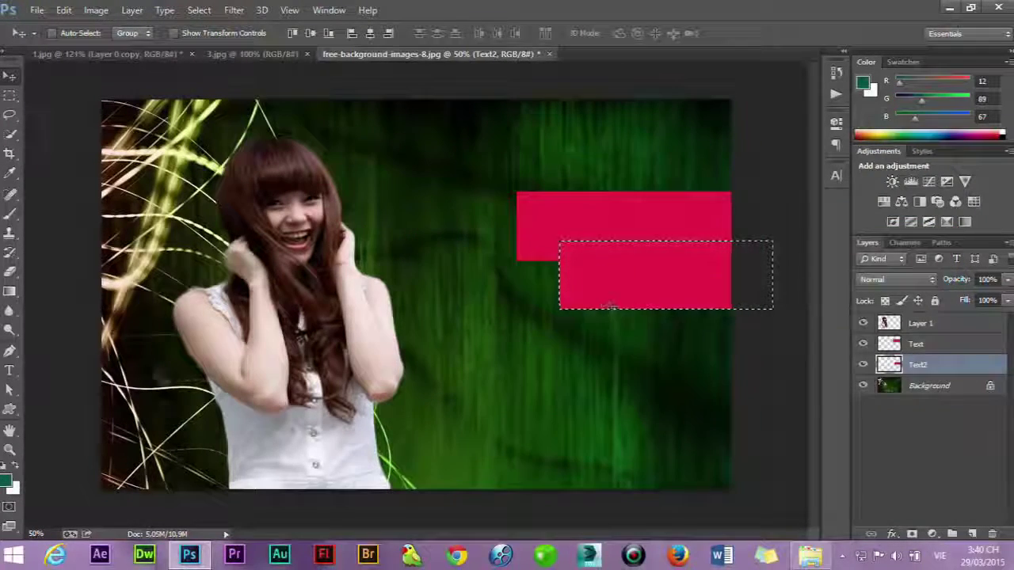
{"action": "left_click", "coordinate": [6, 475]}
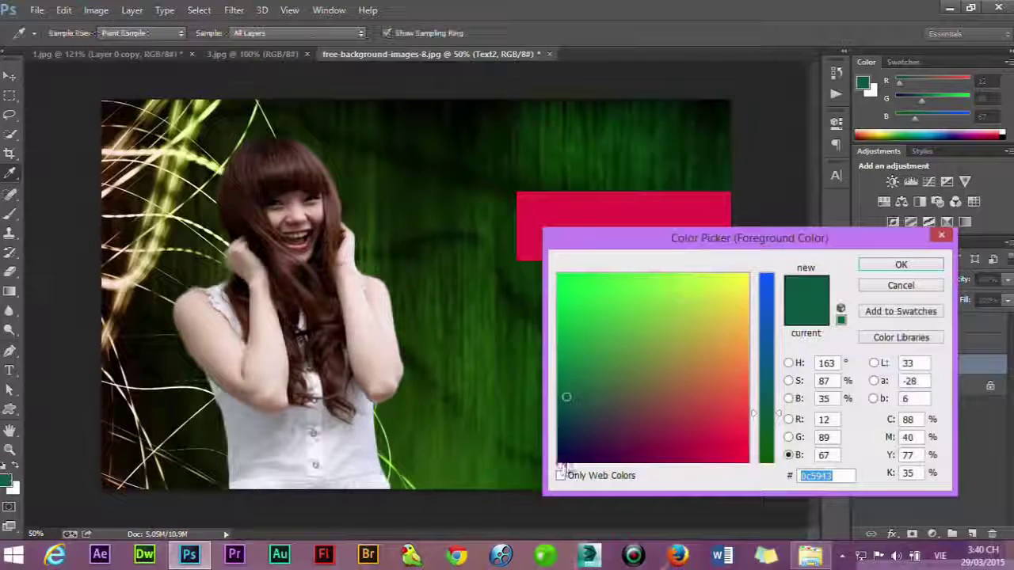
{"action": "left_click", "coordinate": [574, 447]}
{"action": "left_click", "coordinate": [890, 263]}
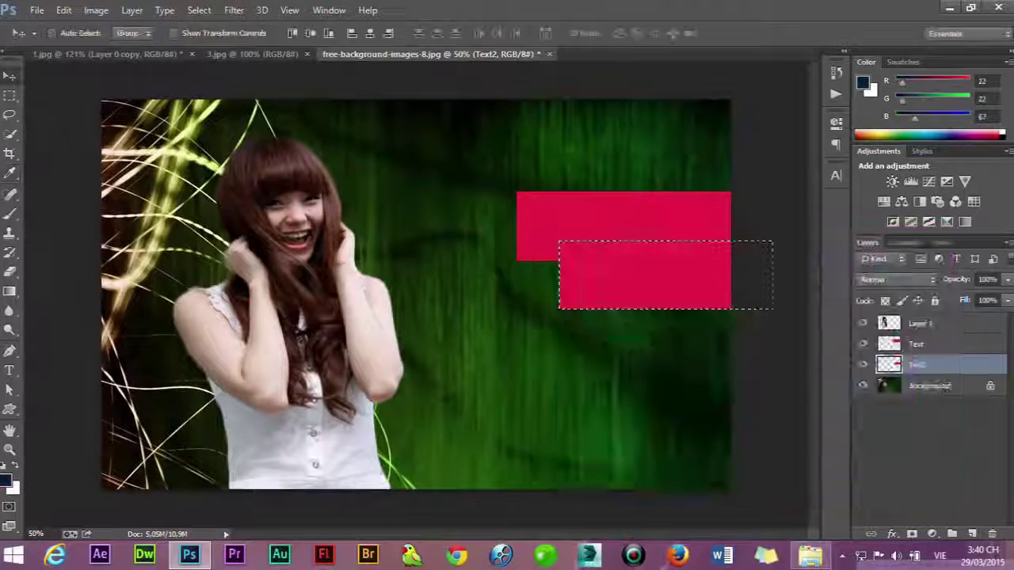
Brush the selected lower block navy, then drop the selection
{"action": "left_click", "coordinate": [10, 214]}
{"action": "left_click_drag", "start_coordinate": [729, 273], "coordinate": [565, 294]}
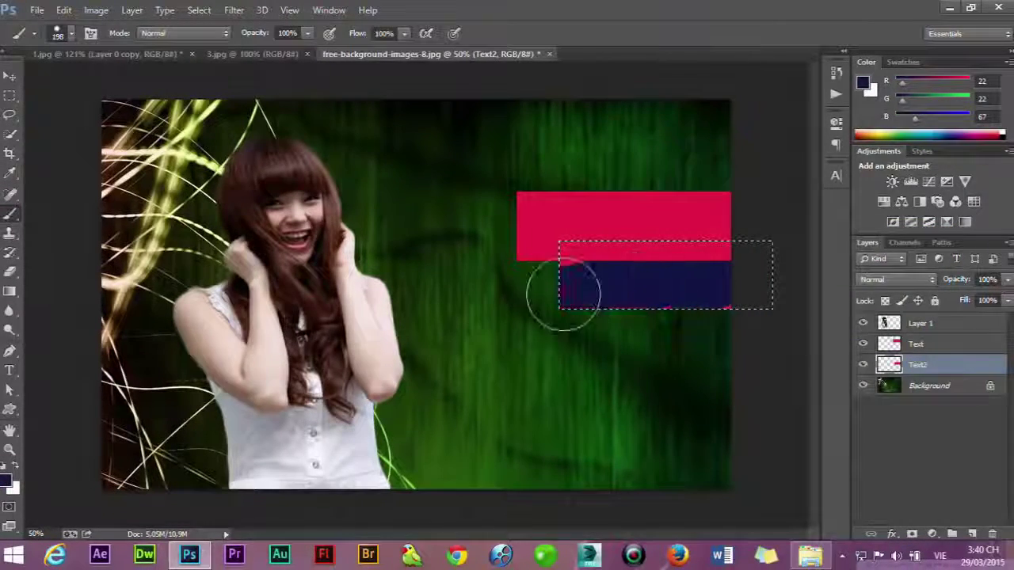
{"action": "left_click", "coordinate": [10, 115]}
{"action": "left_click", "coordinate": [431, 330]}
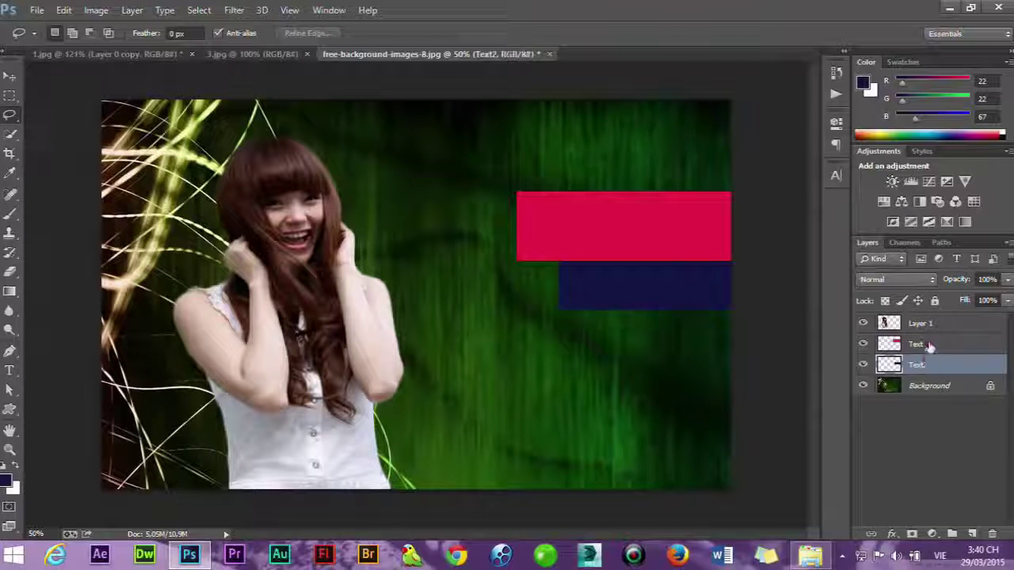
Merge the Text and Text2 layers into a single Text layer
{"action": "left_click", "coordinate": [930, 350]}
{"action": "left_click", "coordinate": [942, 347], "text": "shift"}
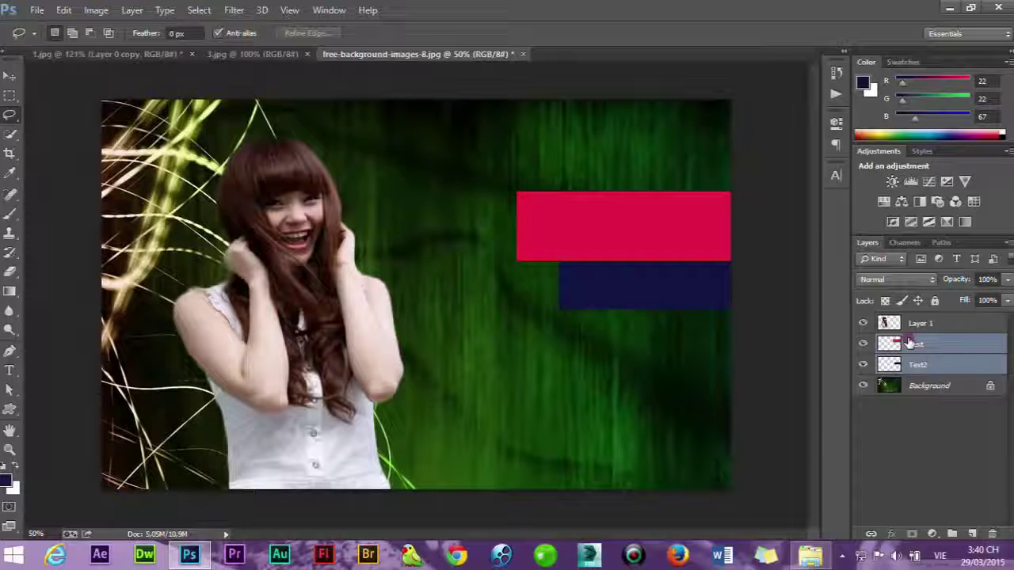
{"action": "key", "text": "ctrl+e"}
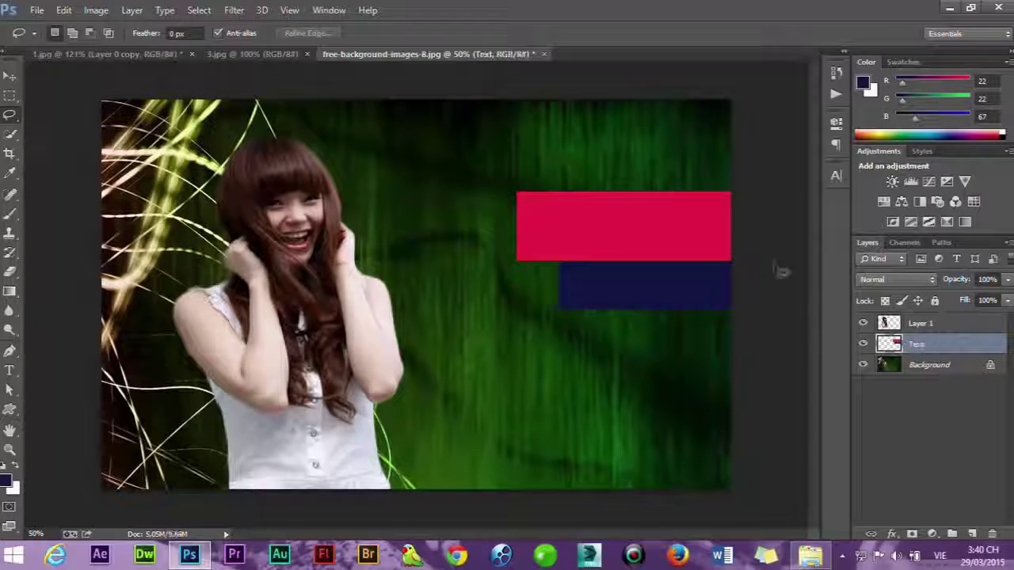
Try Hard Light, Linear Light, Exclusion and Difference blend modes on the bars layer
{"action": "left_click", "coordinate": [911, 280]}
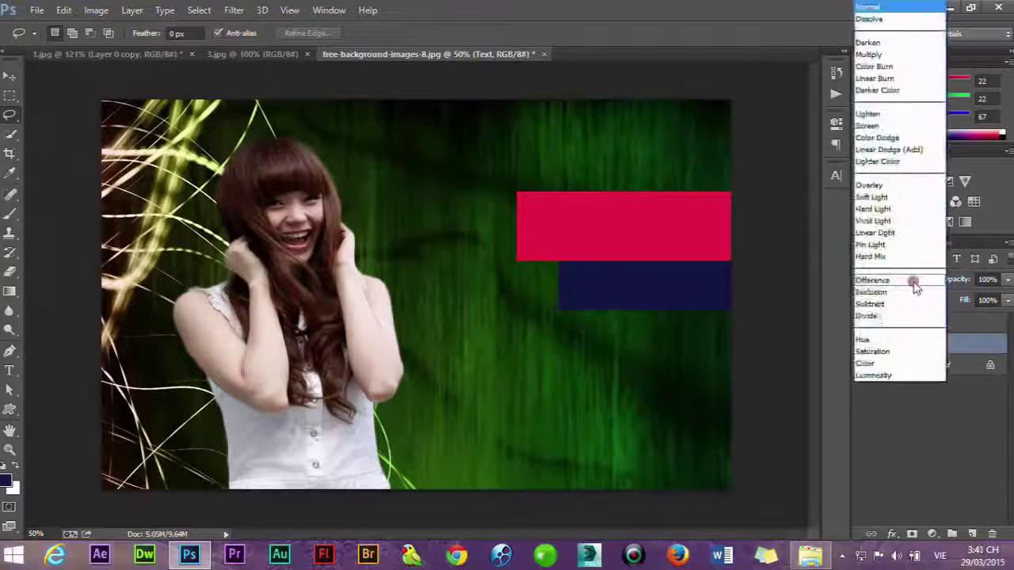
{"action": "left_click", "coordinate": [969, 346]}
{"action": "left_click", "coordinate": [897, 281]}
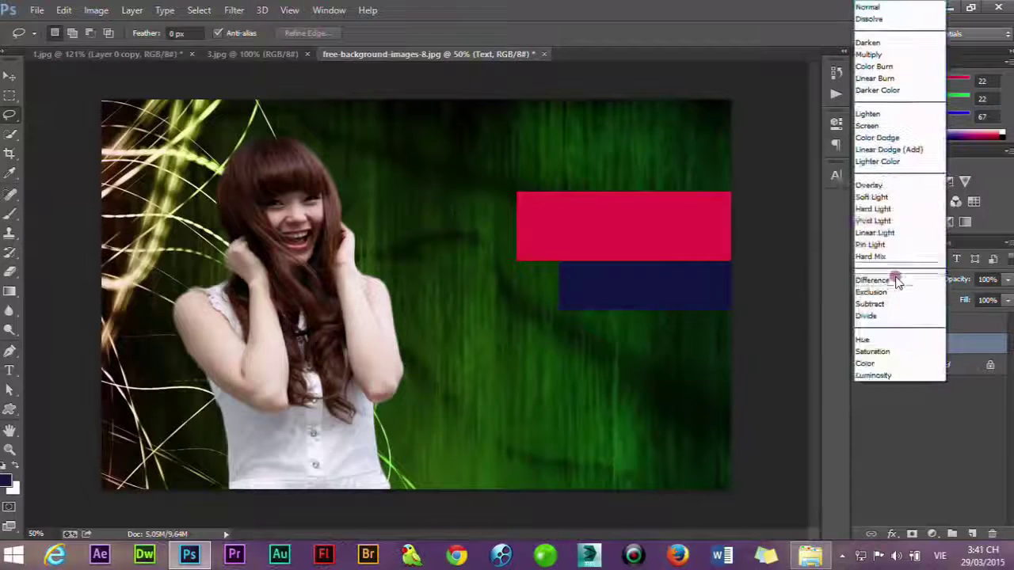
{"action": "left_click", "coordinate": [886, 211]}
{"action": "left_click", "coordinate": [897, 280]}
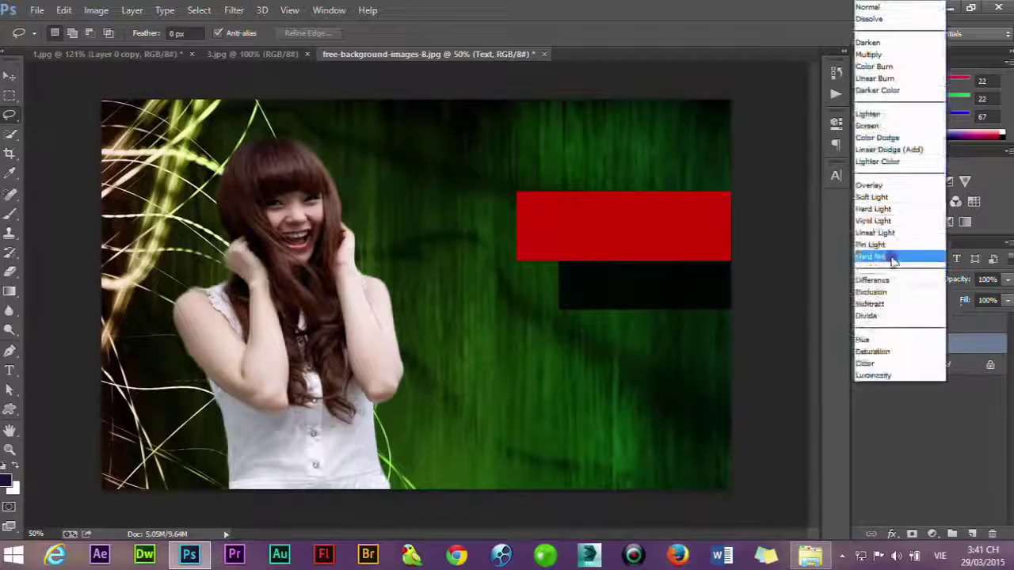
{"action": "left_click", "coordinate": [875, 234]}
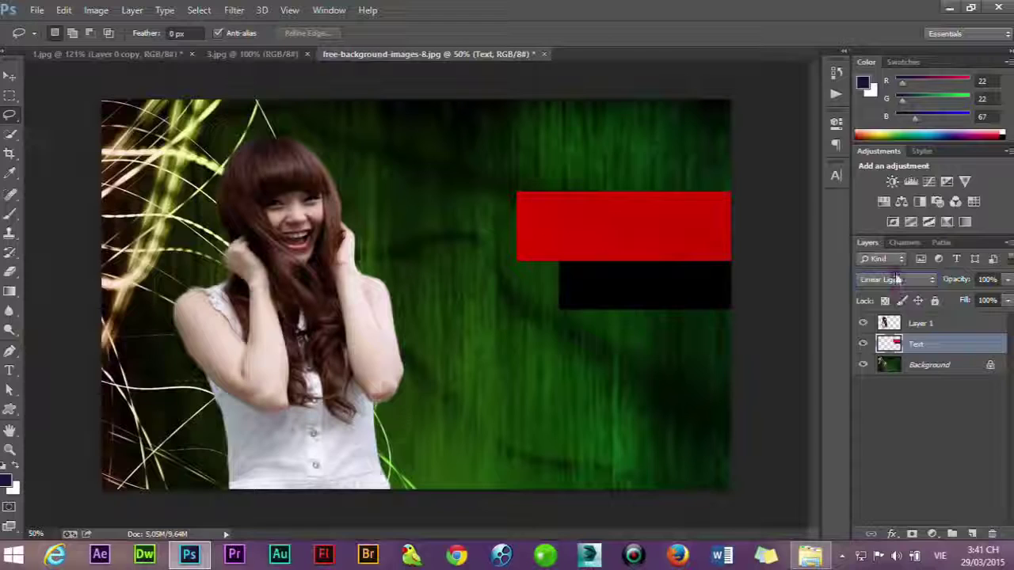
{"action": "left_click", "coordinate": [898, 279]}
{"action": "left_click", "coordinate": [880, 230]}
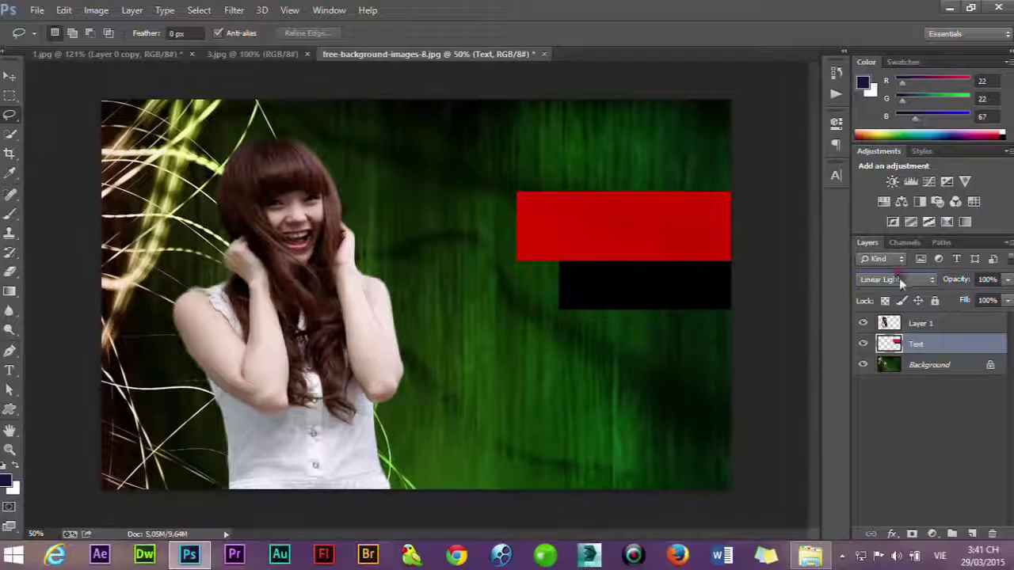
{"action": "left_click", "coordinate": [900, 281]}
{"action": "left_click", "coordinate": [904, 304]}
{"action": "left_click", "coordinate": [897, 282]}
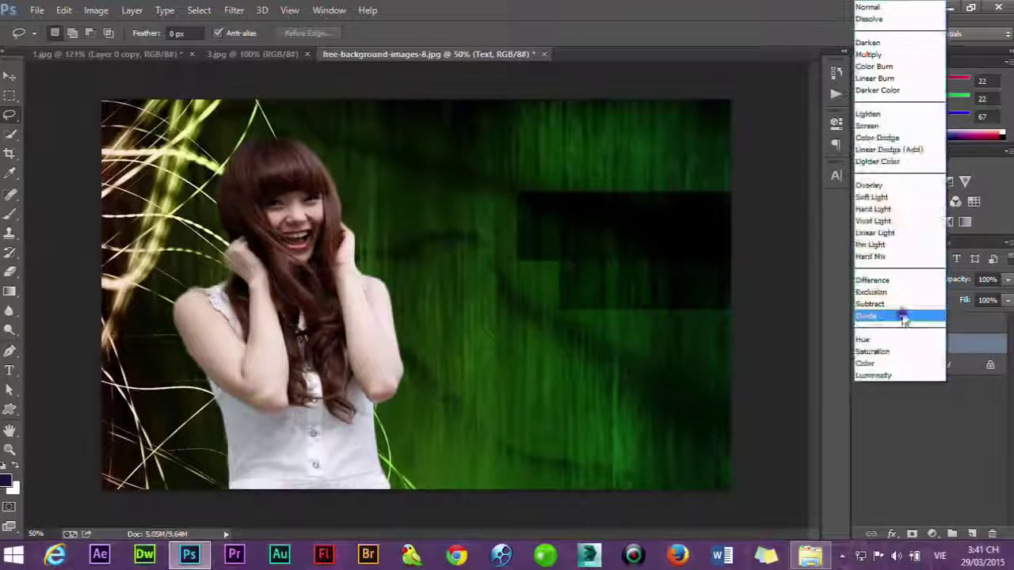
{"action": "left_click", "coordinate": [892, 292]}
{"action": "left_click", "coordinate": [900, 280]}
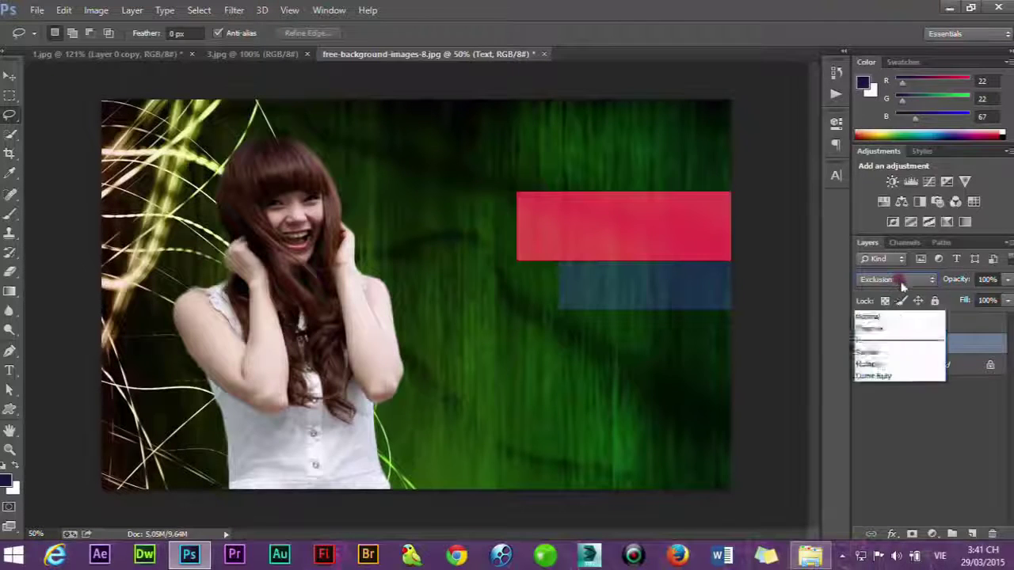
{"action": "left_click", "coordinate": [898, 278]}
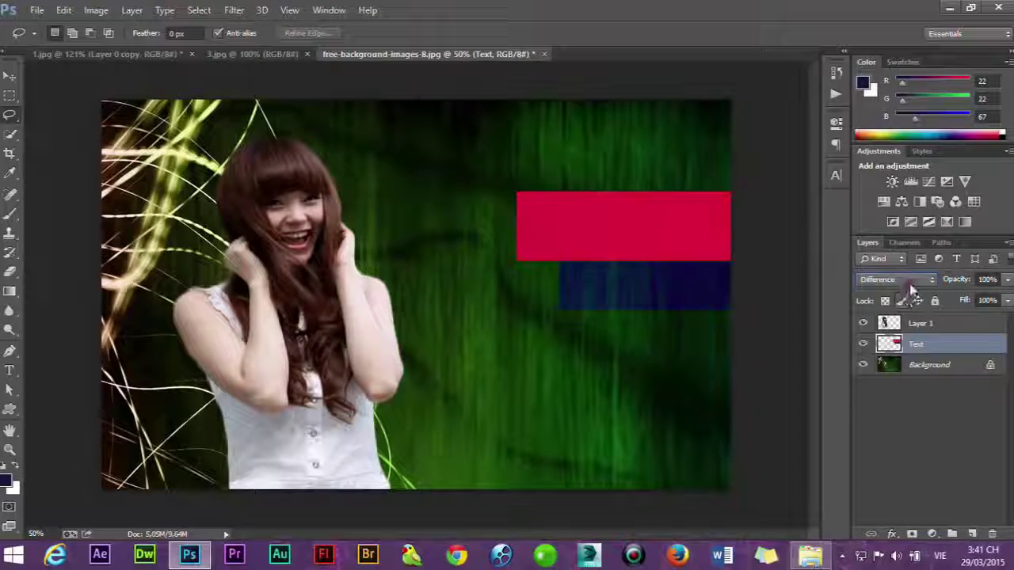
Compare Saturation, Multiply, Linear Dodge, Soft Light and Linear Light, settling on Difference
{"action": "left_click", "coordinate": [915, 284]}
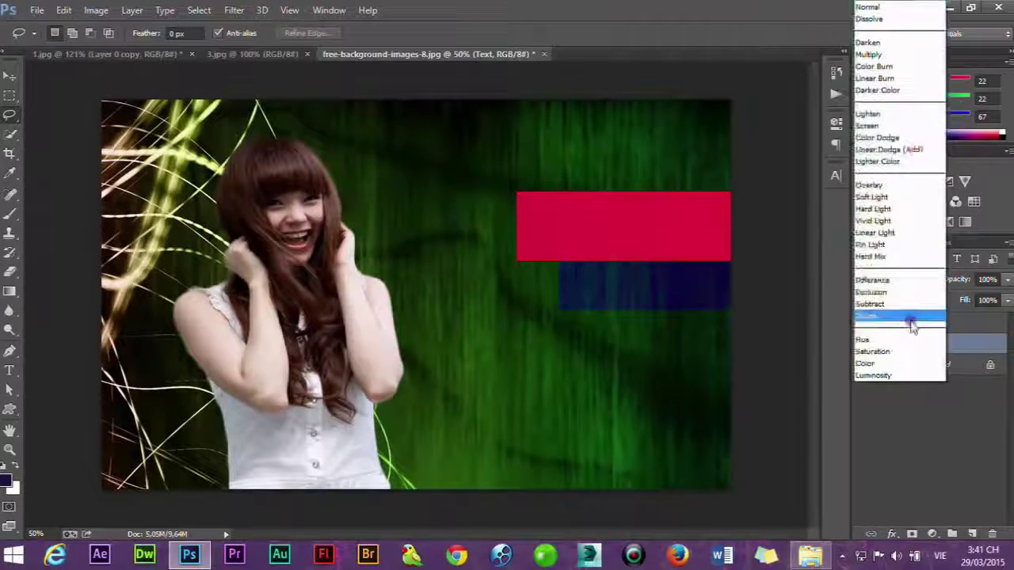
{"action": "left_click", "coordinate": [901, 349]}
{"action": "left_click", "coordinate": [901, 282]}
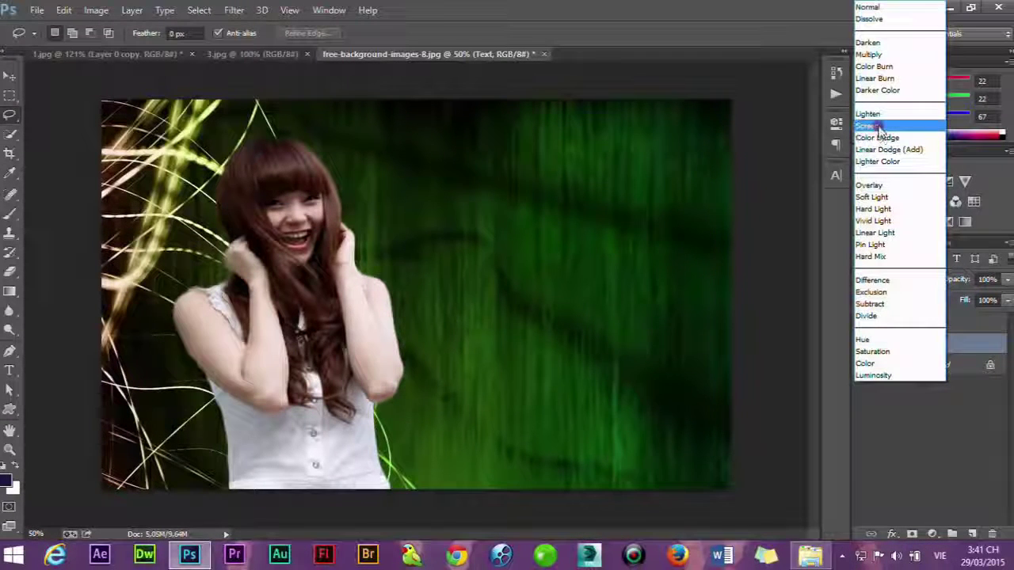
{"action": "left_click", "coordinate": [874, 55]}
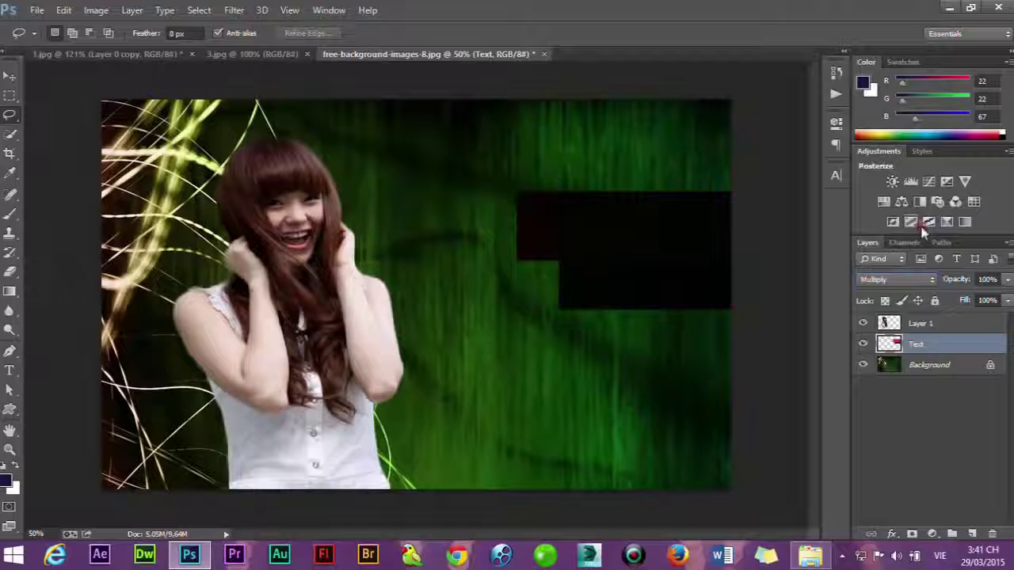
{"action": "left_click", "coordinate": [917, 280]}
{"action": "left_click", "coordinate": [892, 148]}
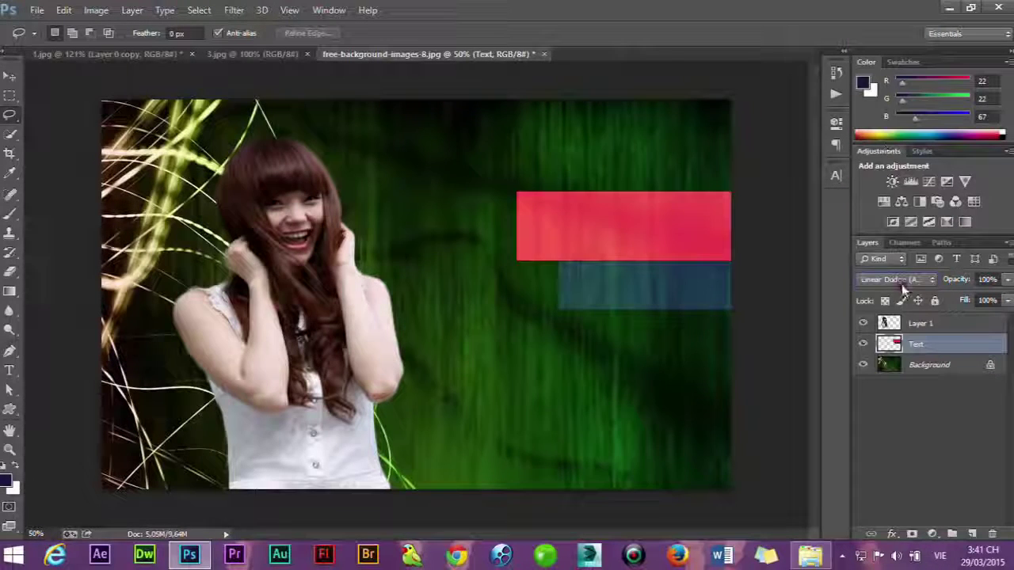
{"action": "left_click", "coordinate": [910, 286]}
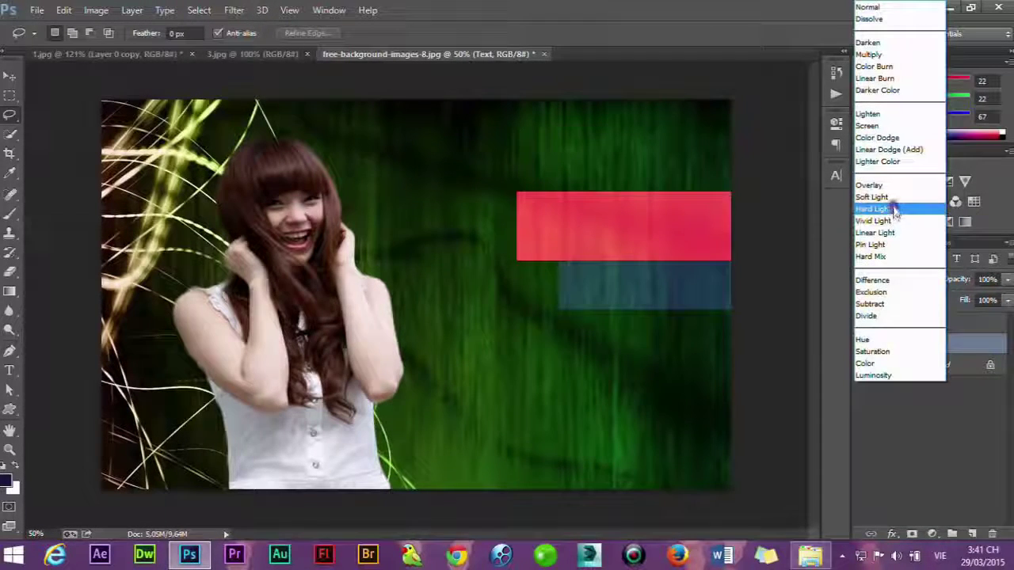
{"action": "left_click", "coordinate": [890, 198]}
{"action": "left_click", "coordinate": [910, 278]}
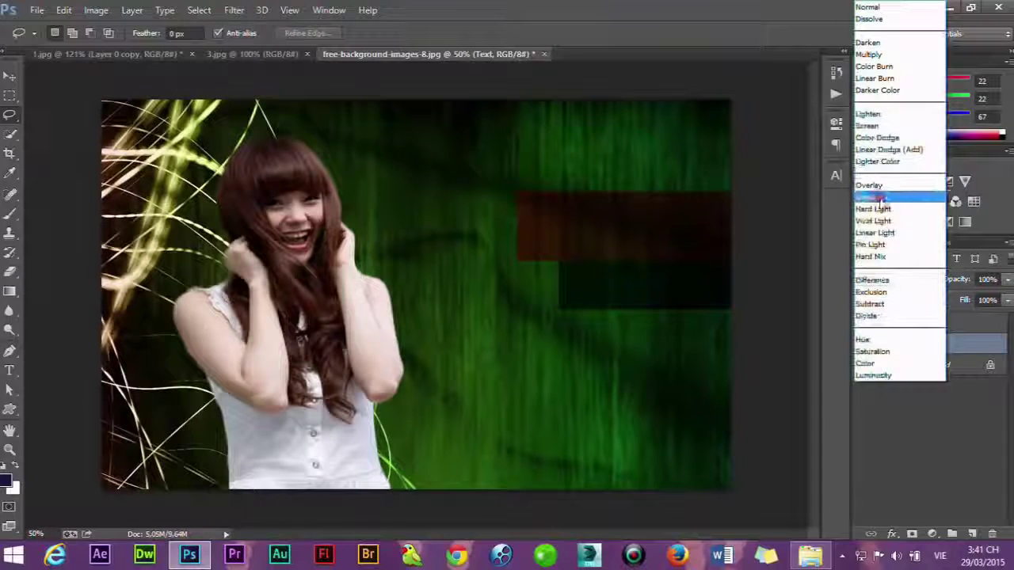
{"action": "left_click", "coordinate": [890, 234]}
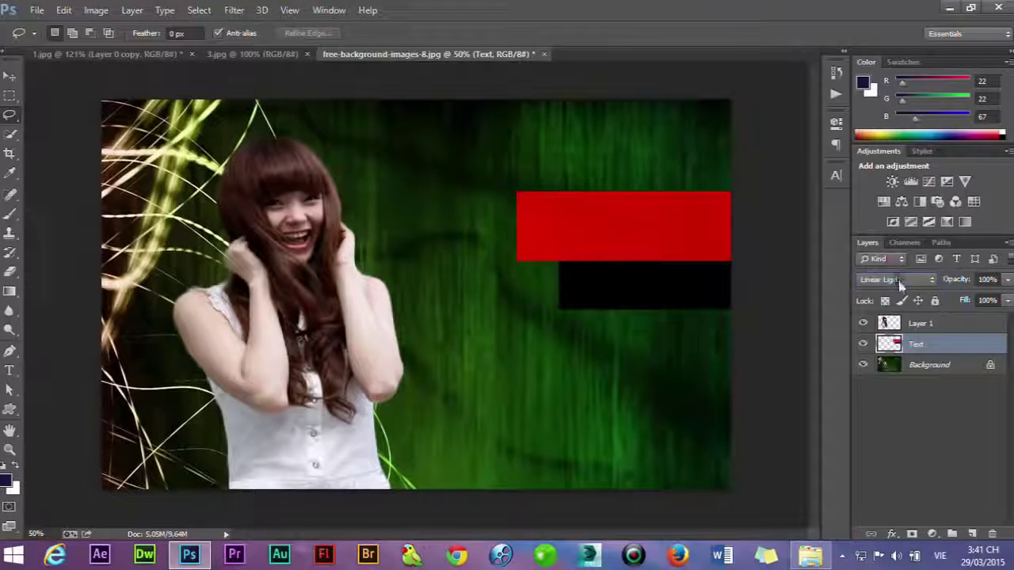
{"action": "left_click", "coordinate": [899, 282]}
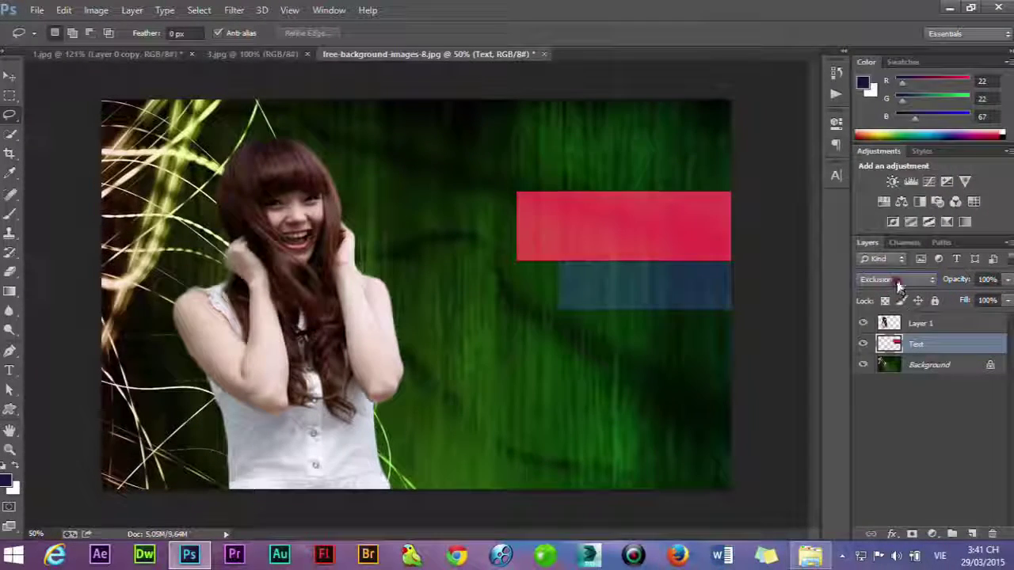
{"action": "left_click", "coordinate": [897, 285]}
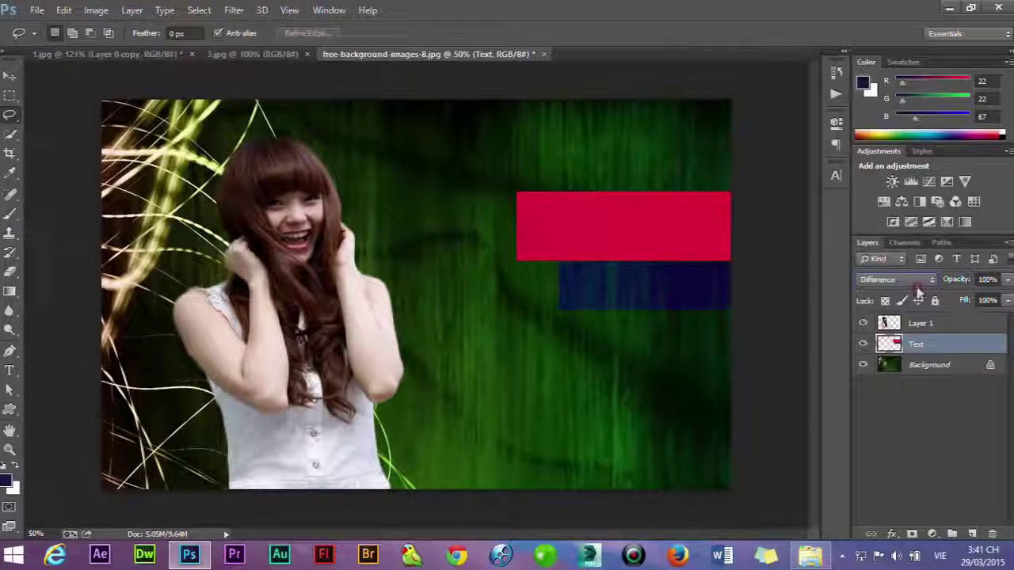
Reduce the bars layer's fill to below 100%
{"action": "left_click", "coordinate": [1009, 282]}
{"action": "left_click", "coordinate": [1009, 301]}
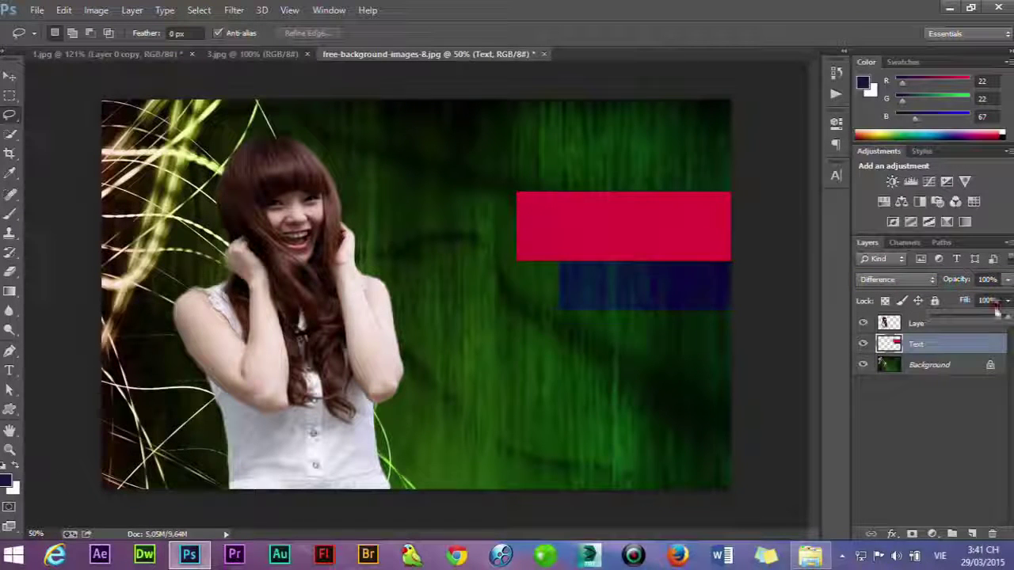
{"action": "mouse_move", "coordinate": [1006, 316]}
{"action": "left_mouse_down"}
{"action": "mouse_move", "coordinate": [984, 320]}
{"action": "mouse_move", "coordinate": [1005, 311]}
{"action": "left_mouse_up"}
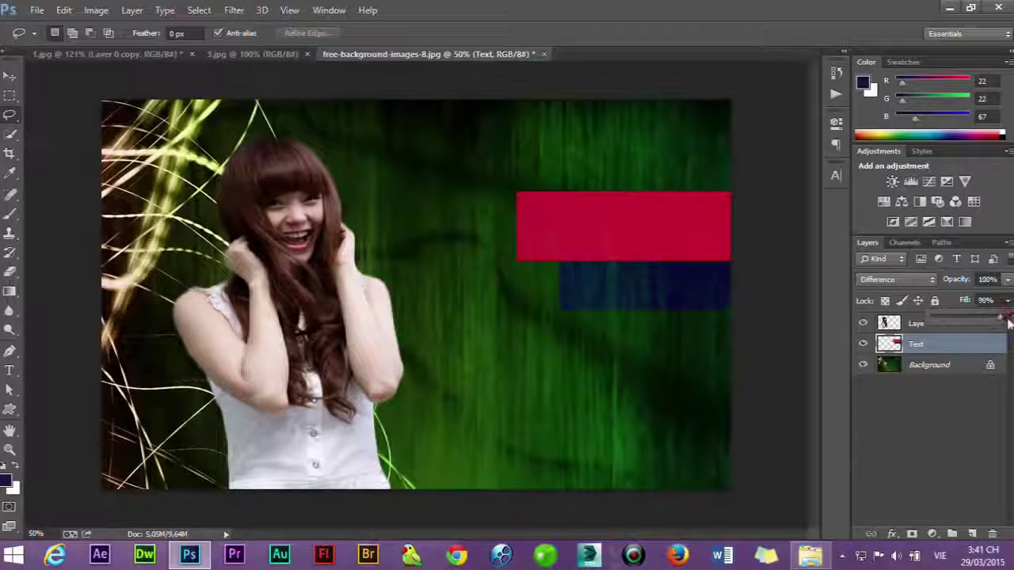
{"action": "left_click", "coordinate": [954, 364]}
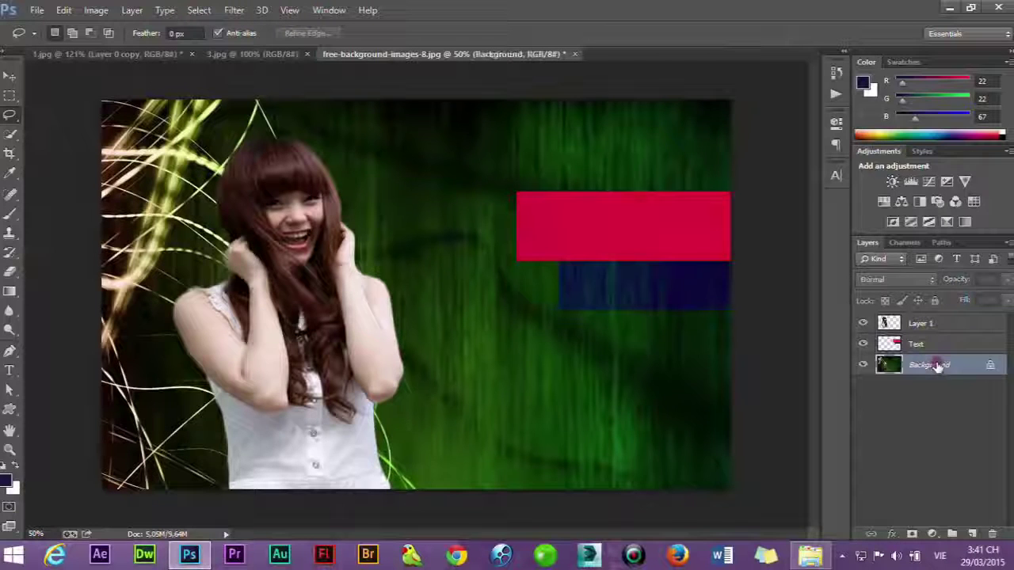
Add a Levels adjustment layer with midtones lifted to 1.34 to brighten the background
{"action": "left_click", "coordinate": [912, 182]}
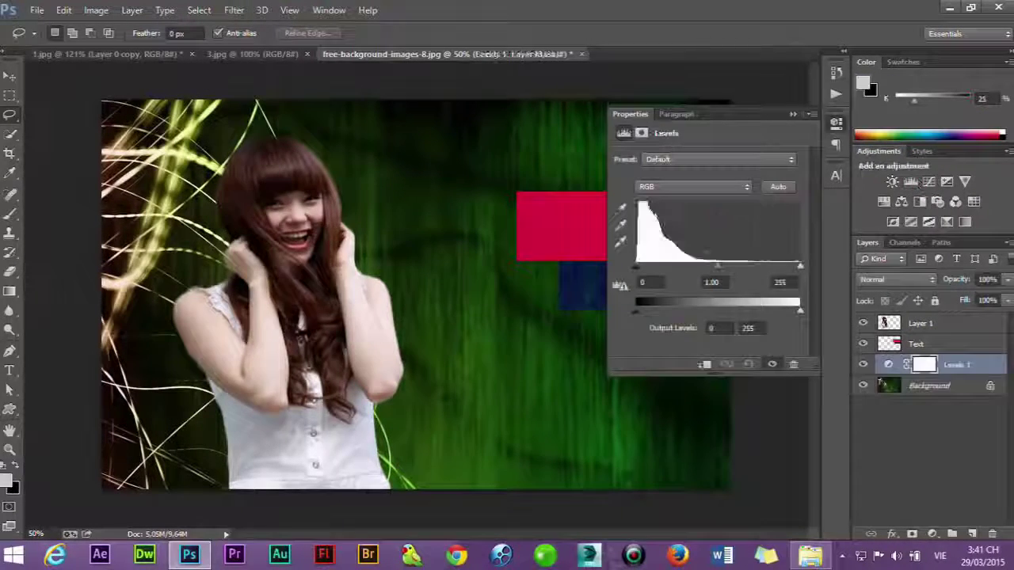
{"action": "left_click_drag", "start_coordinate": [718, 266], "coordinate": [694, 269]}
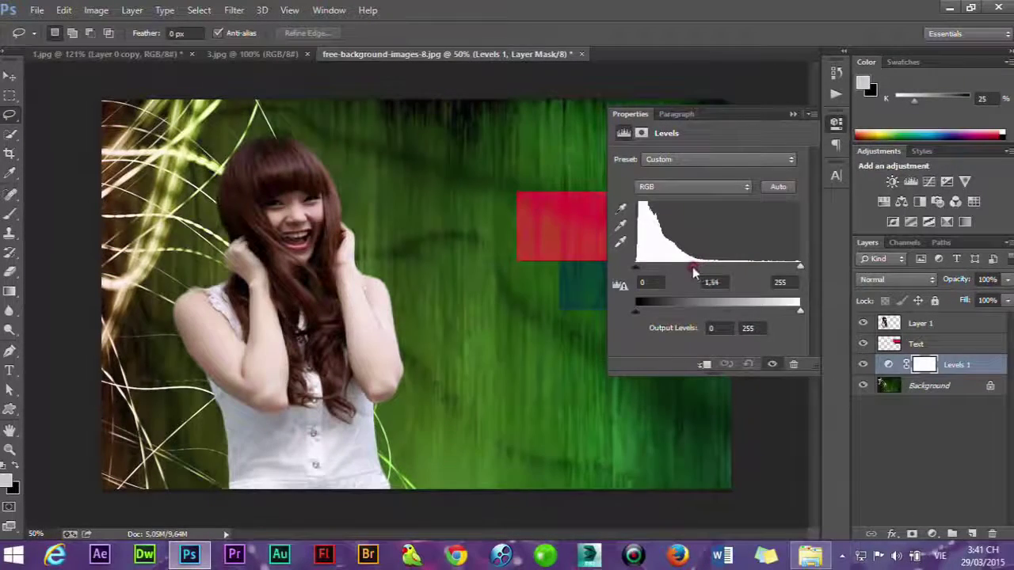
{"action": "left_click", "coordinate": [793, 115]}
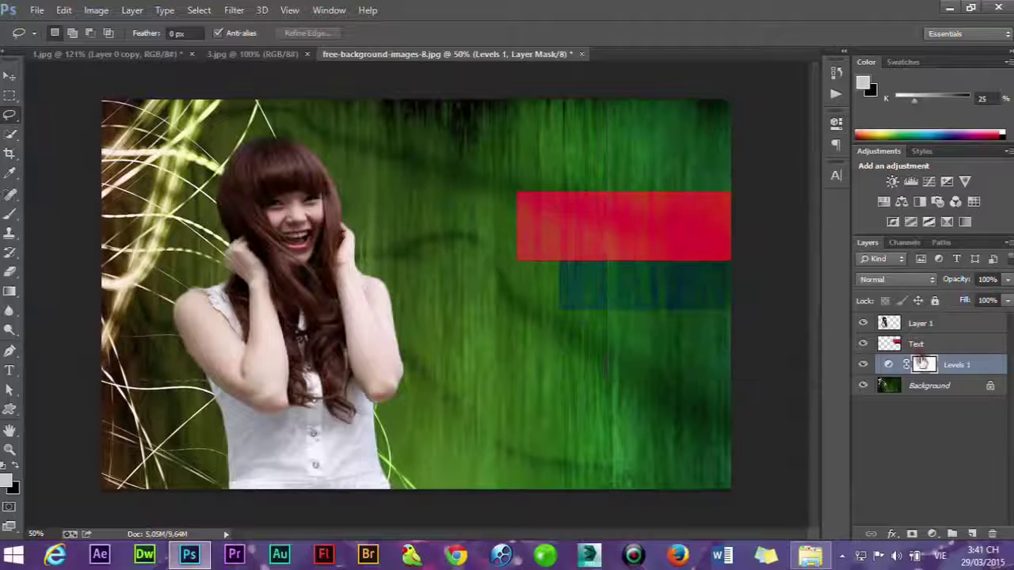
{"action": "left_click", "coordinate": [927, 346]}
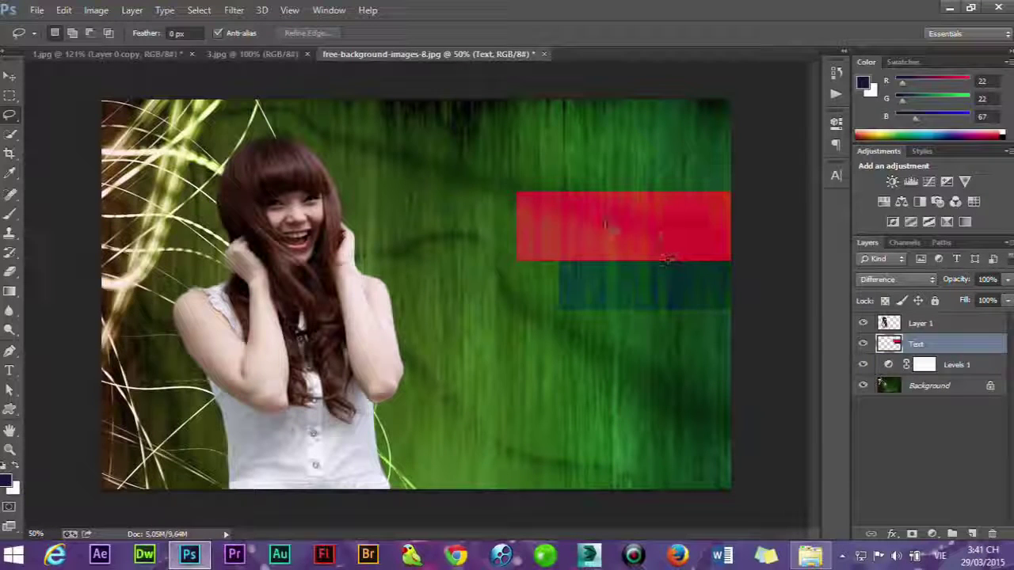
{"action": "left_click", "coordinate": [10, 370]}
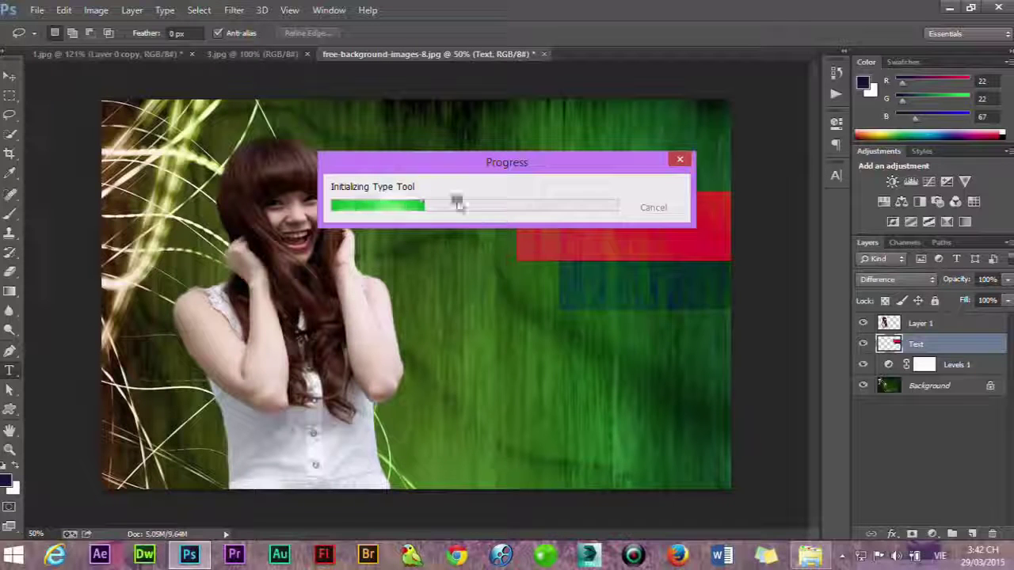
Type the person's name in the red banner and colour it cream #fcf4da
{"action": "mouse_move", "coordinate": [440, 167]}
{"action": "left_mouse_down"}
{"action": "mouse_move", "coordinate": [408, 164]}
{"action": "mouse_move", "coordinate": [463, 186]}
{"action": "left_mouse_up"}
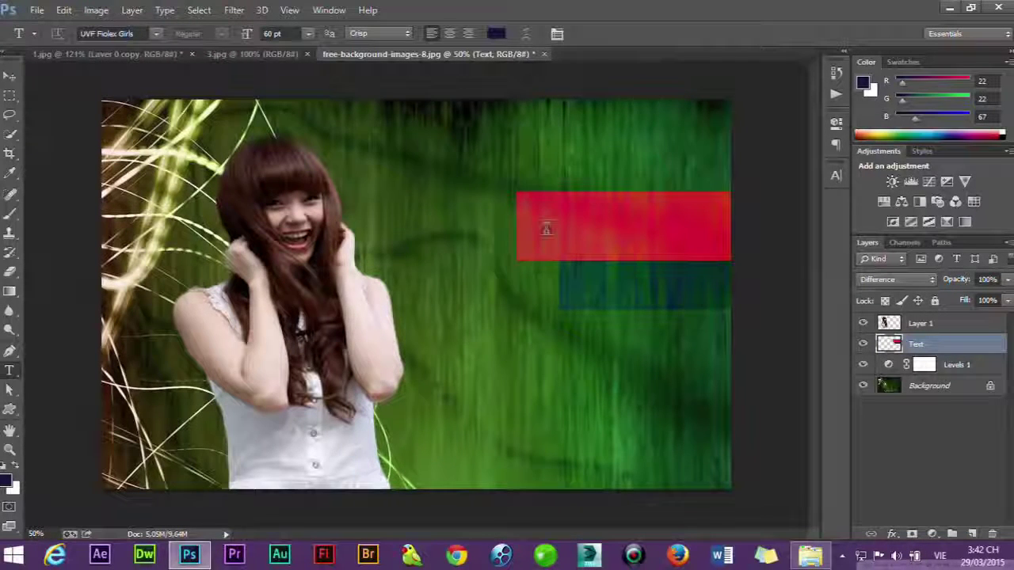
{"action": "left_click", "coordinate": [550, 231]}
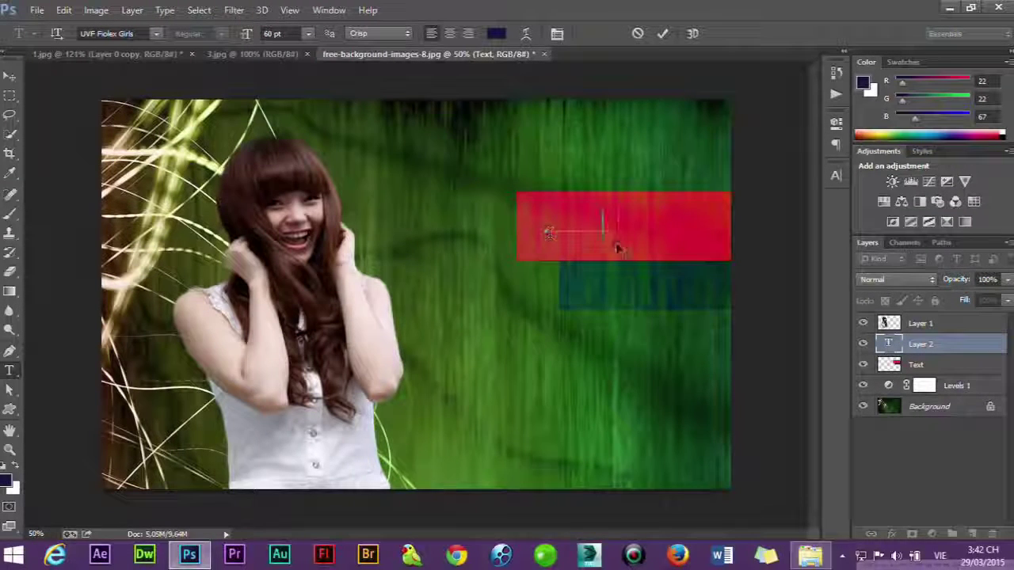
{"action": "type", "text": "Minh hằng"}
{"action": "key", "text": "ctrl+a"}
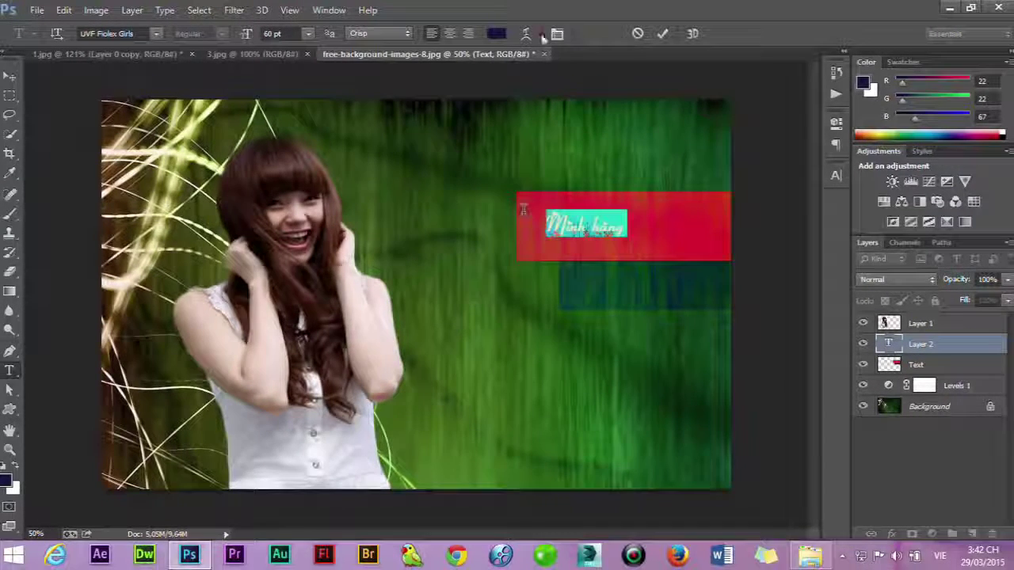
{"action": "left_click", "coordinate": [497, 34]}
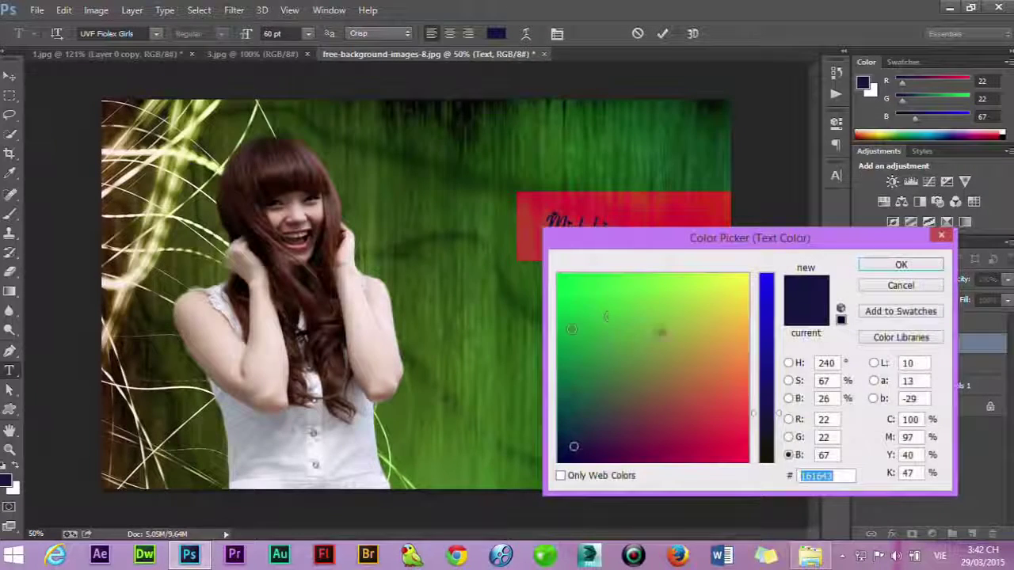
{"action": "left_click", "coordinate": [143, 264]}
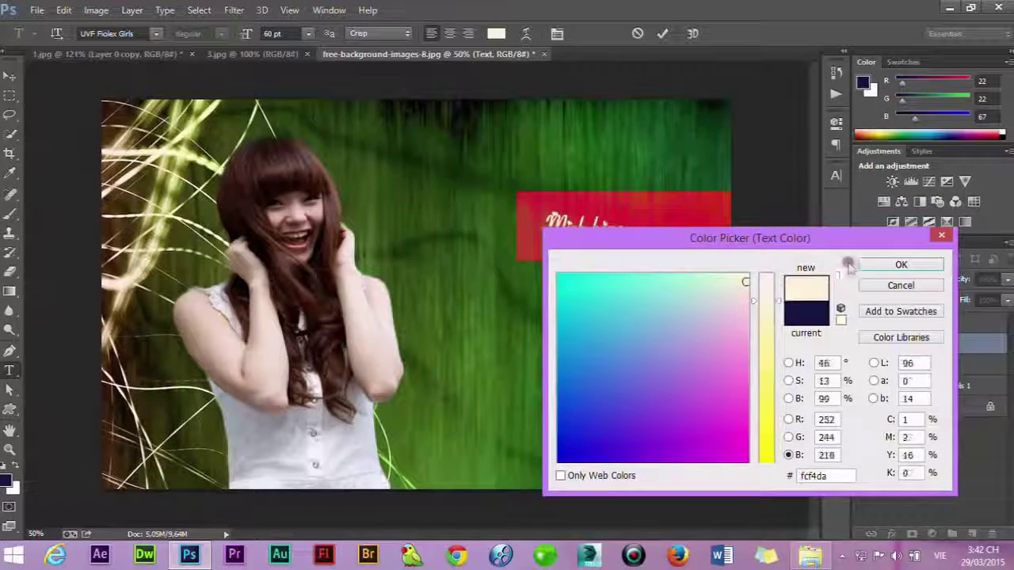
{"action": "left_click", "coordinate": [874, 264]}
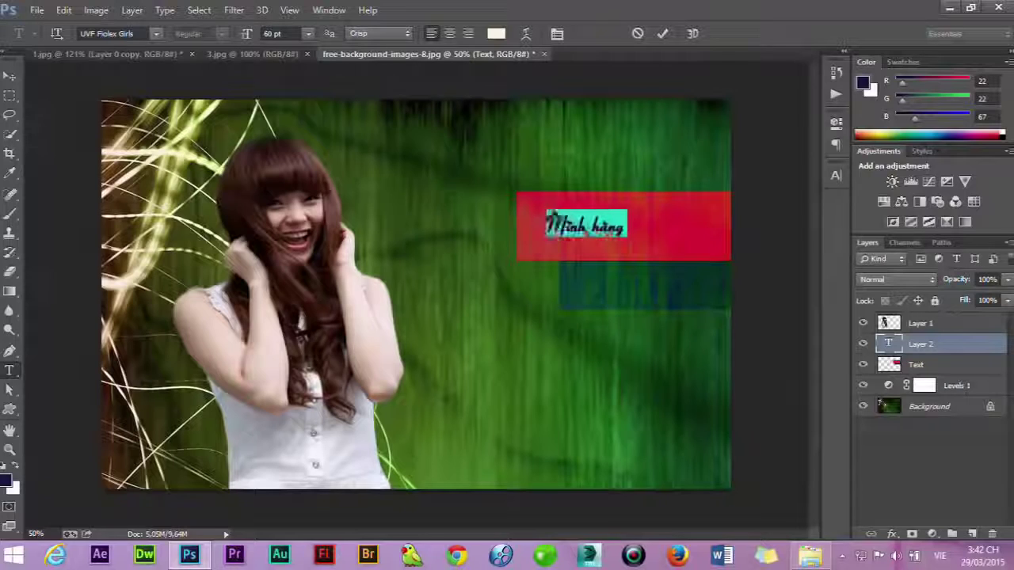
Set the name in UVF Shipped Go script at 72 pt and commit it
{"action": "left_click", "coordinate": [156, 35]}
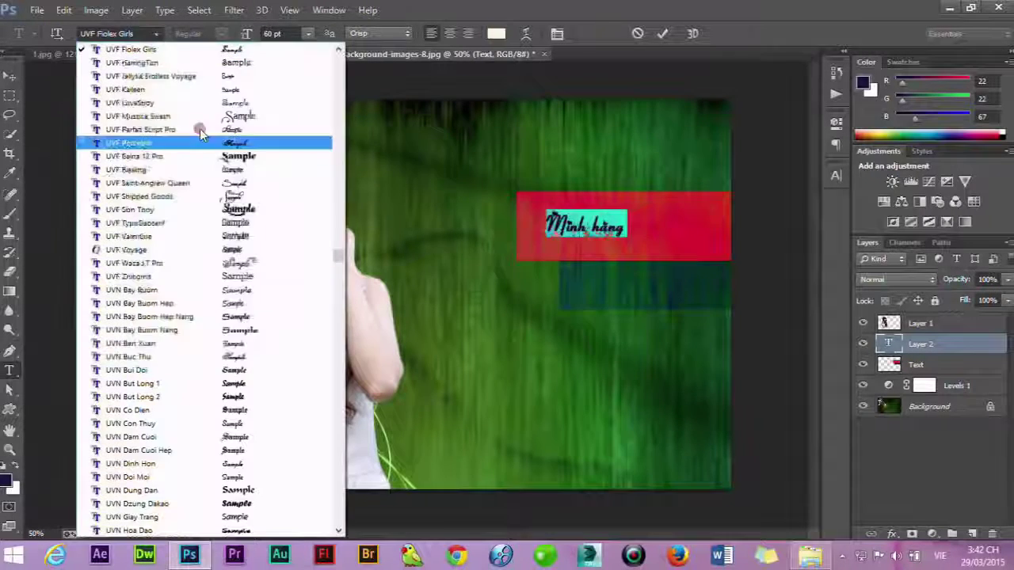
{"action": "left_click", "coordinate": [238, 197]}
{"action": "left_click", "coordinate": [616, 227]}
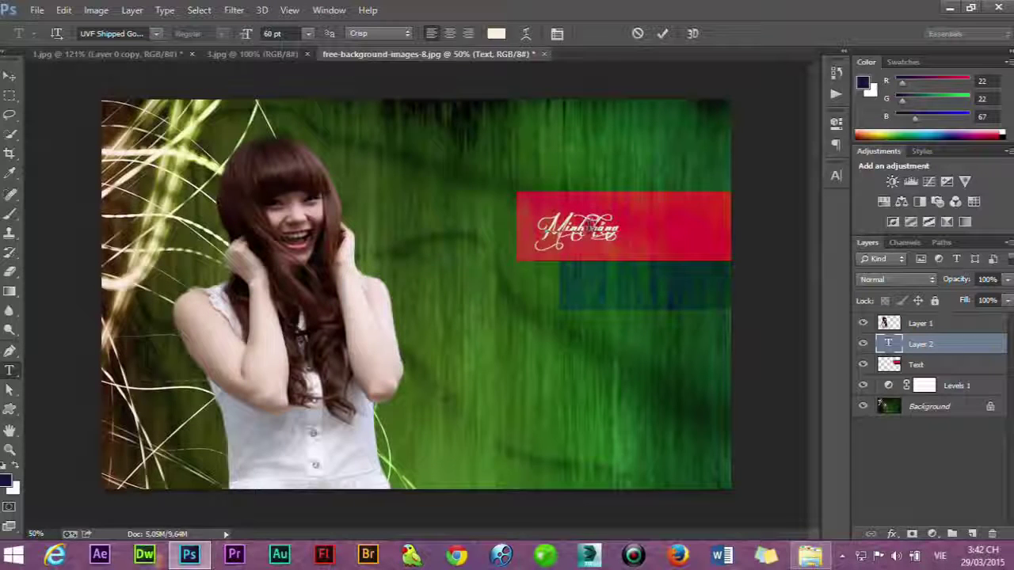
{"action": "left_click", "coordinate": [308, 35]}
{"action": "left_click", "coordinate": [299, 285]}
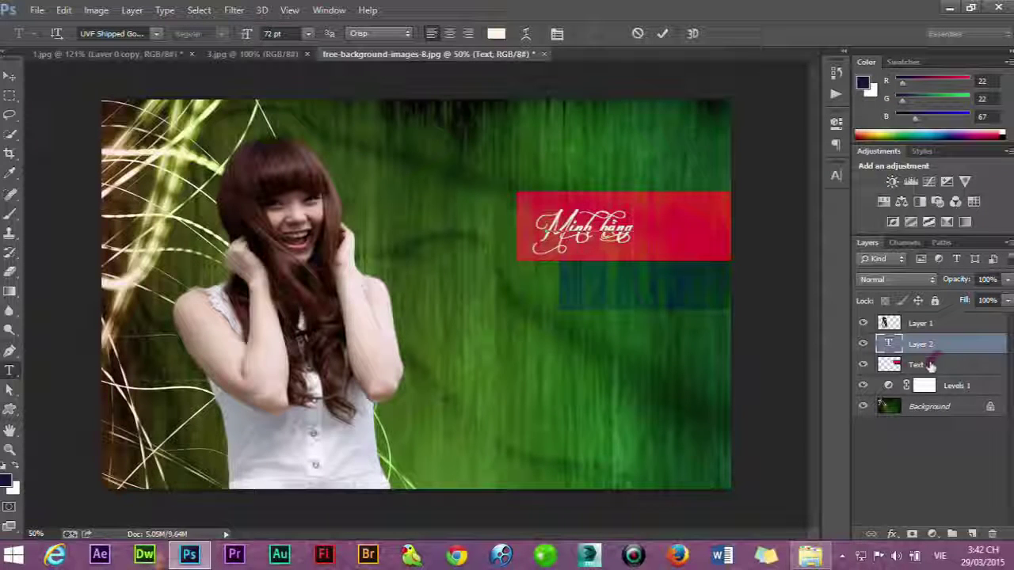
{"action": "key", "text": "ctrl+Return"}
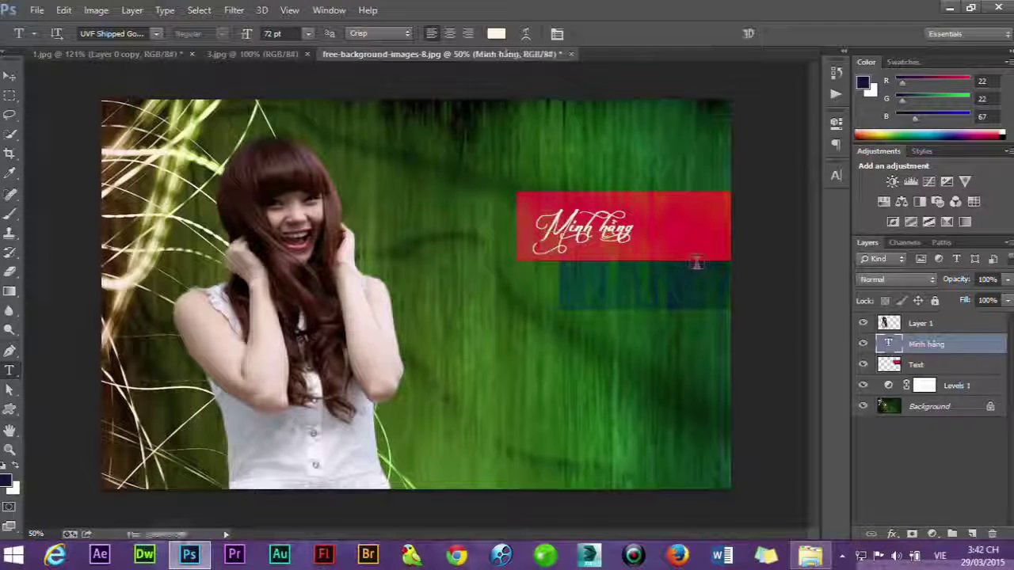
Scale the script name up to about 95.55 pt and position it to fill the red banner
{"action": "key", "text": "ctrl+t"}
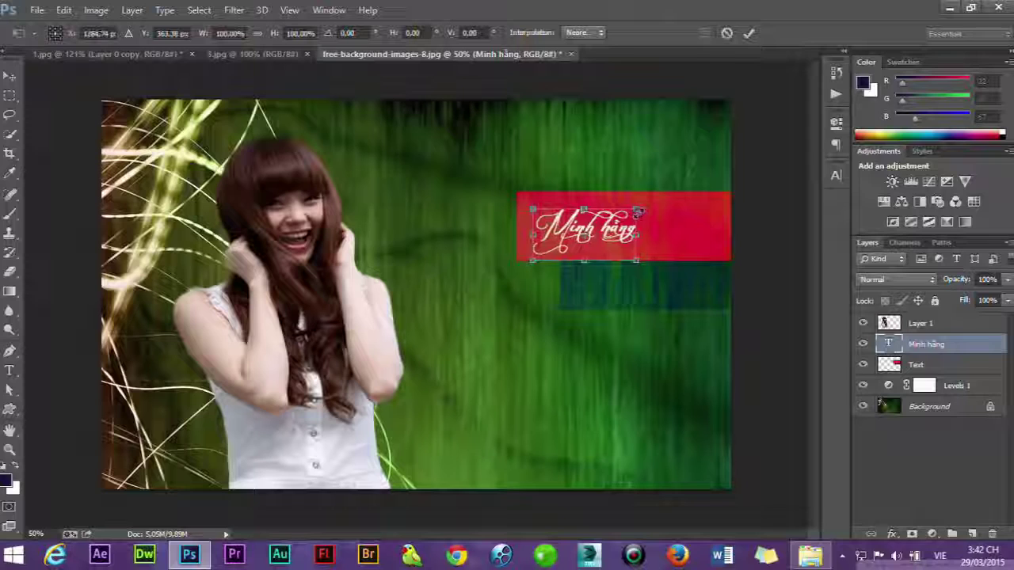
{"action": "left_click_drag", "start_coordinate": [639, 212], "coordinate": [684, 184]}
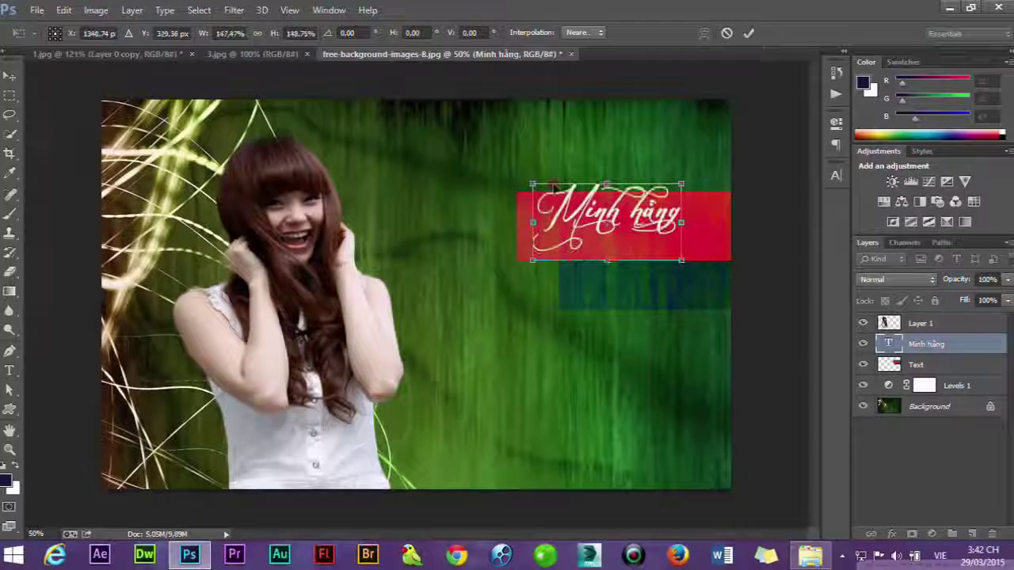
{"action": "left_click_drag", "start_coordinate": [533, 185], "coordinate": [537, 193]}
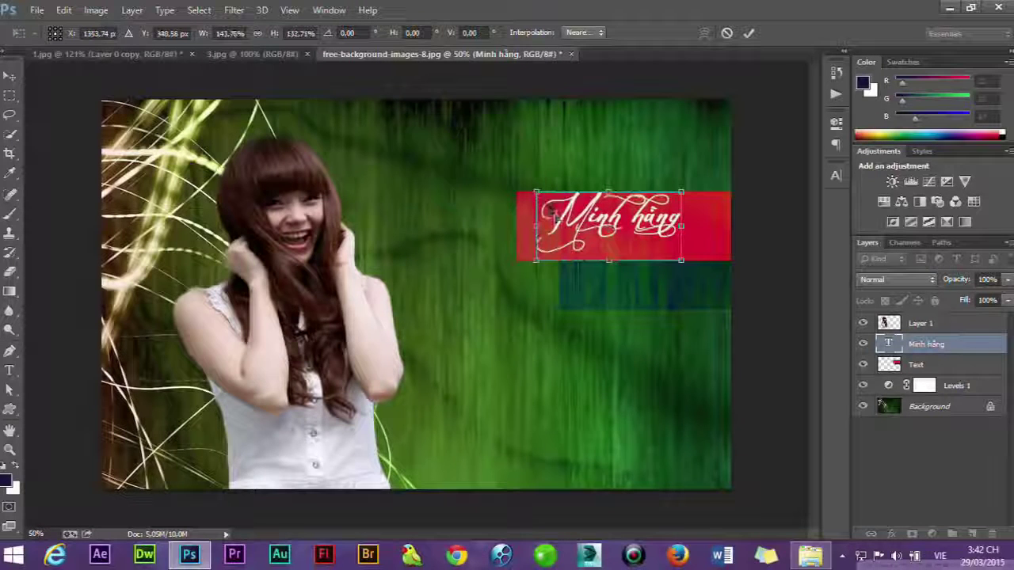
{"action": "left_click_drag", "start_coordinate": [588, 227], "coordinate": [607, 240]}
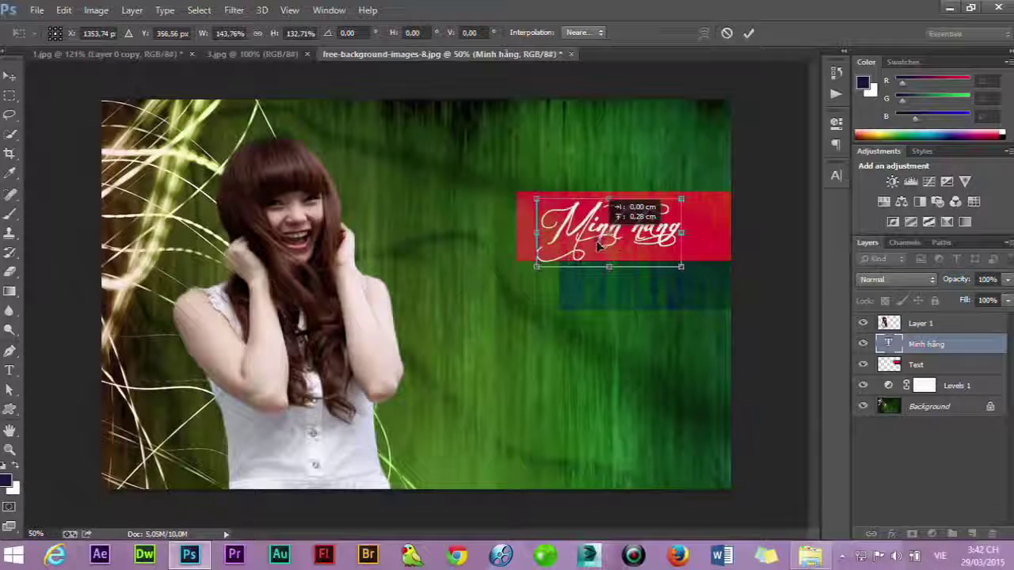
{"action": "left_click_drag", "start_coordinate": [620, 235], "coordinate": [620, 235]}
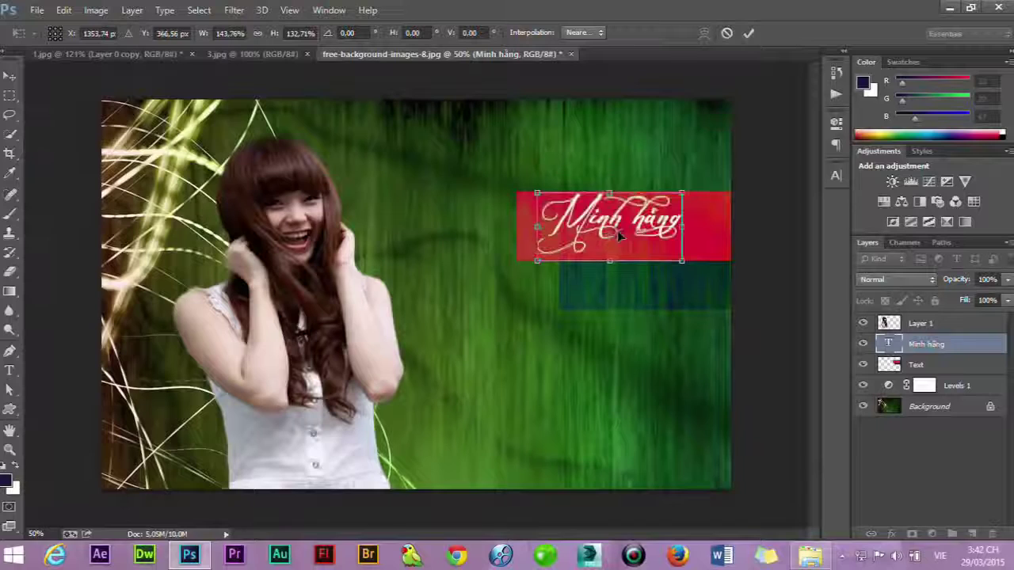
{"action": "left_click_drag", "start_coordinate": [621, 236], "coordinate": [660, 259]}
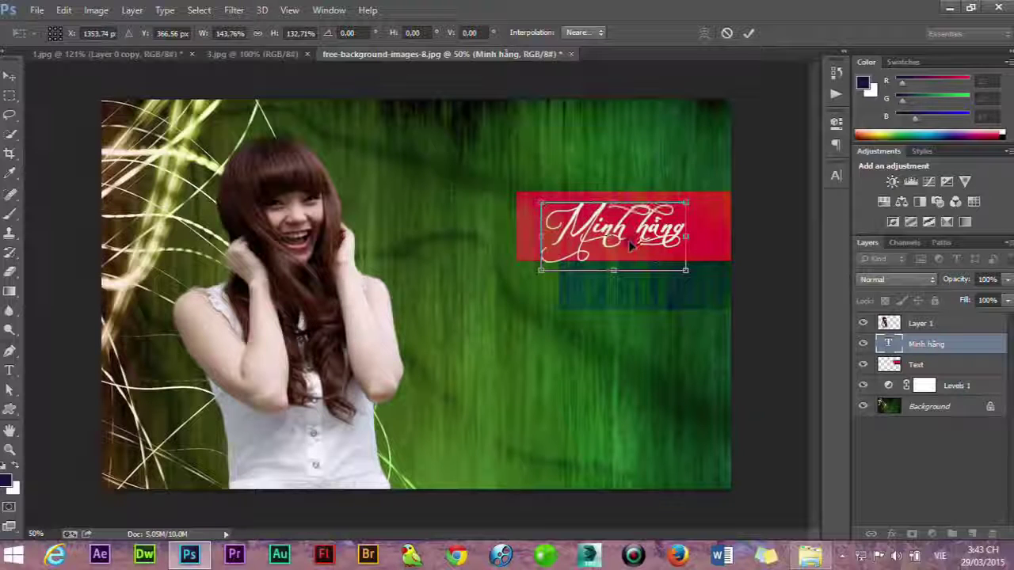
{"action": "key", "text": "Return"}
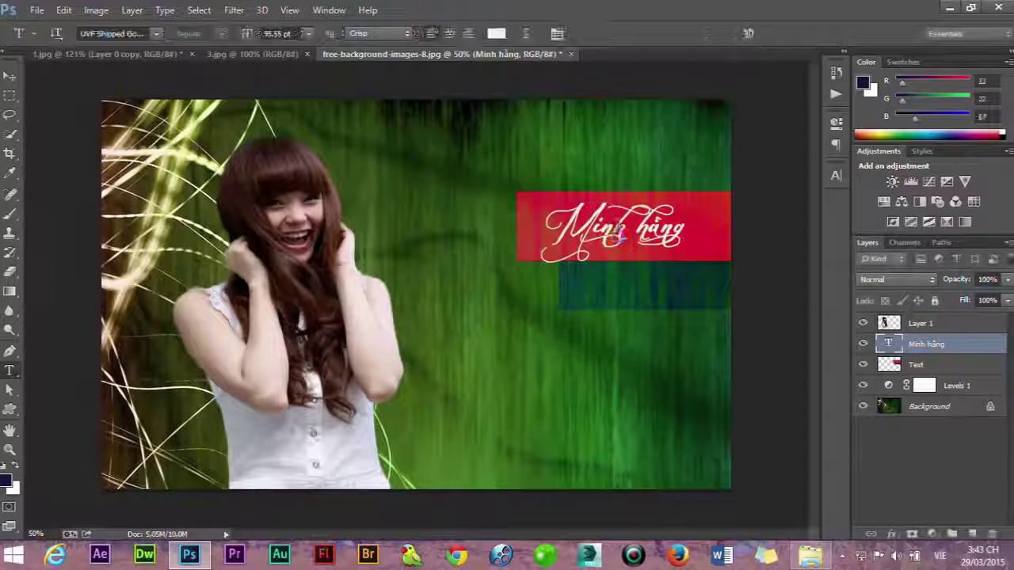
{"action": "key", "text": "v"}
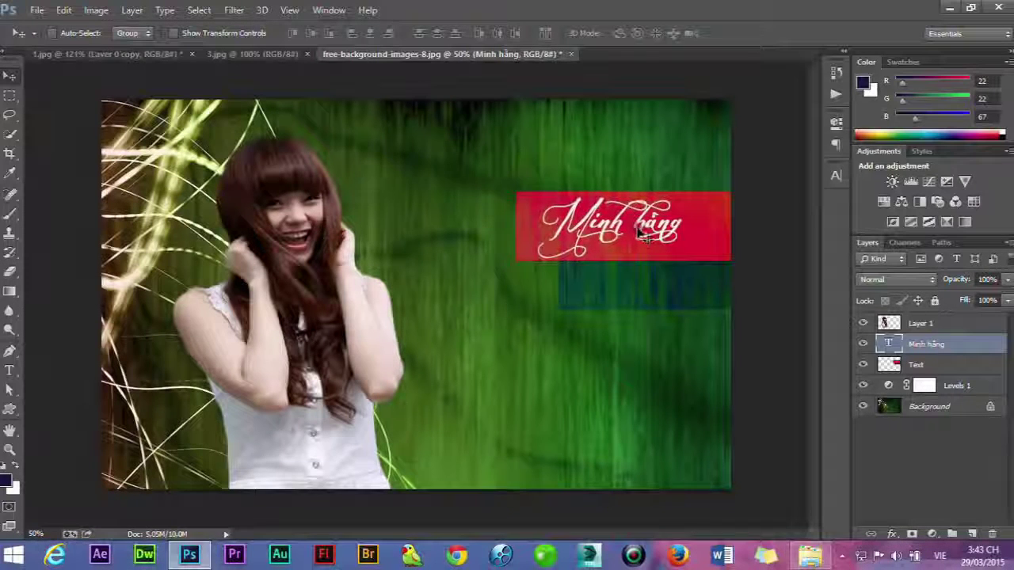
Start a UVF Slim Tony text layer on the navy bar and type the giacmoviet.net caption
{"action": "left_click", "coordinate": [935, 365]}
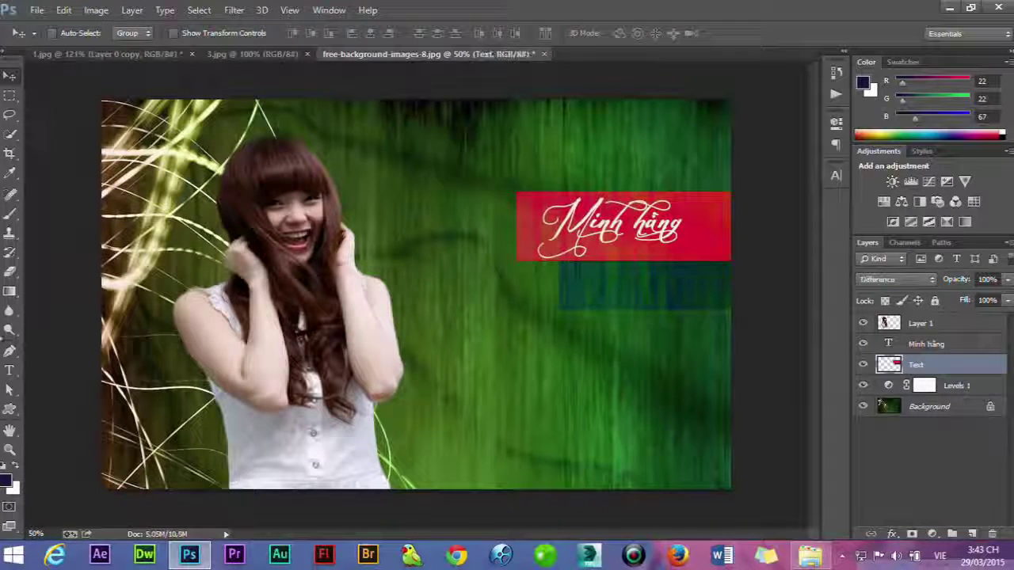
{"action": "left_click", "coordinate": [9, 370]}
{"action": "left_click", "coordinate": [603, 288]}
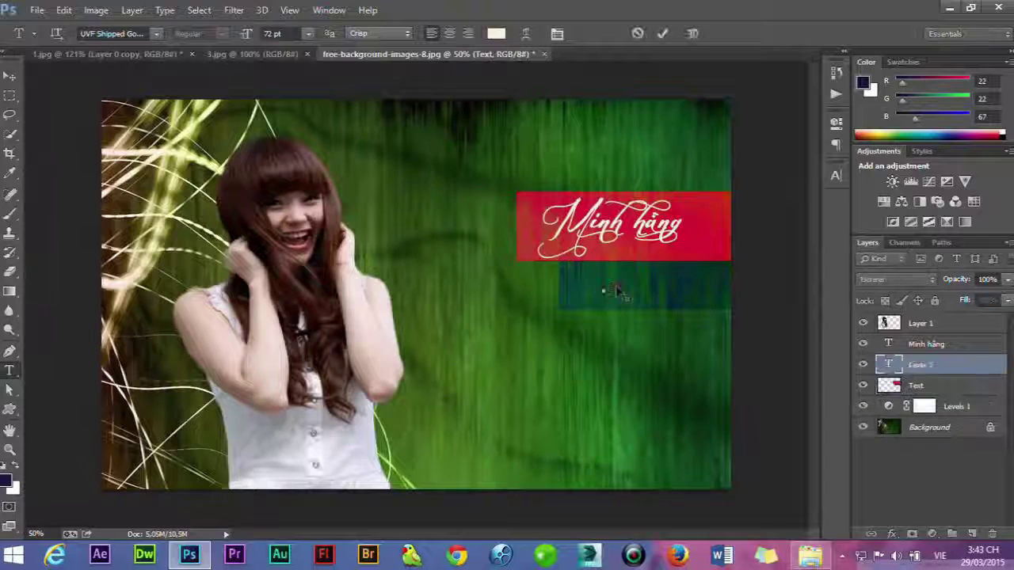
{"action": "left_click", "coordinate": [156, 33]}
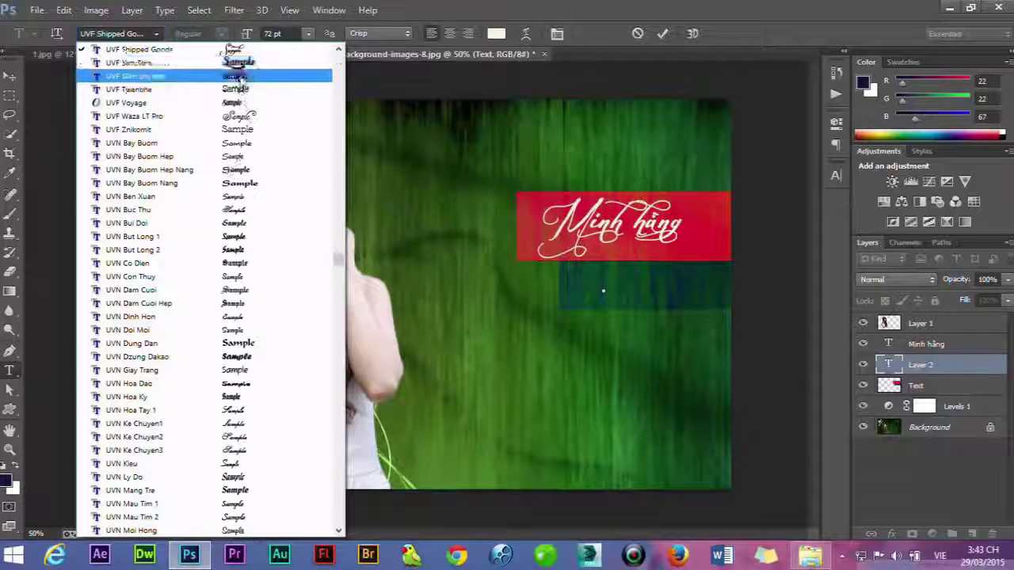
{"action": "left_click", "coordinate": [235, 64]}
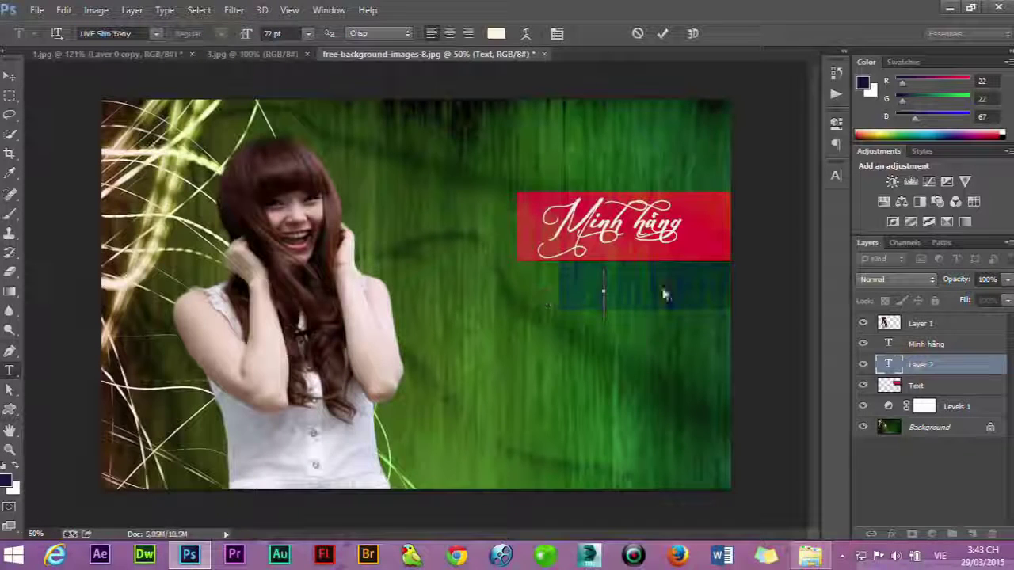
{"action": "type", "text": "giac"}
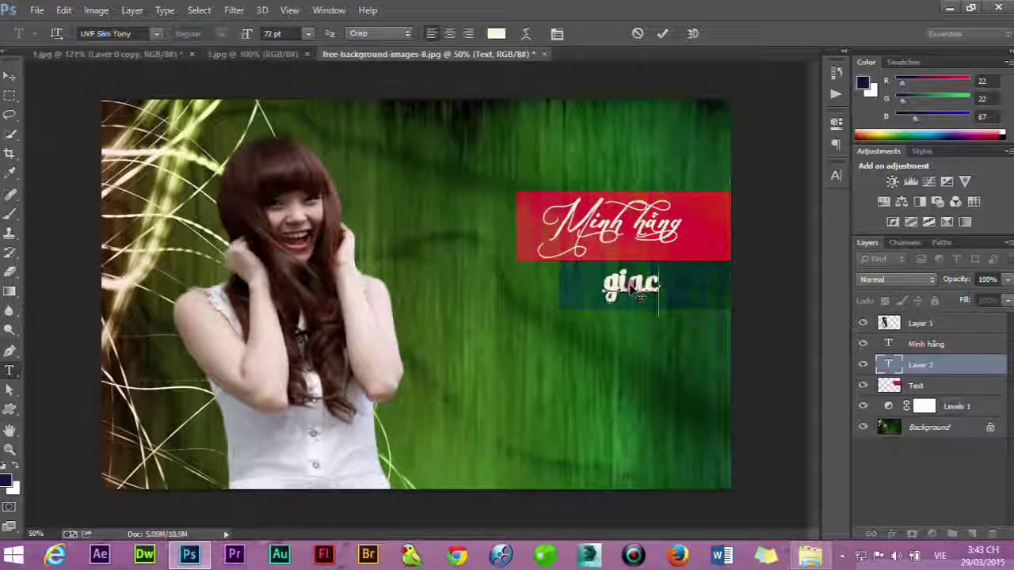
{"action": "type", "text": "movie"}
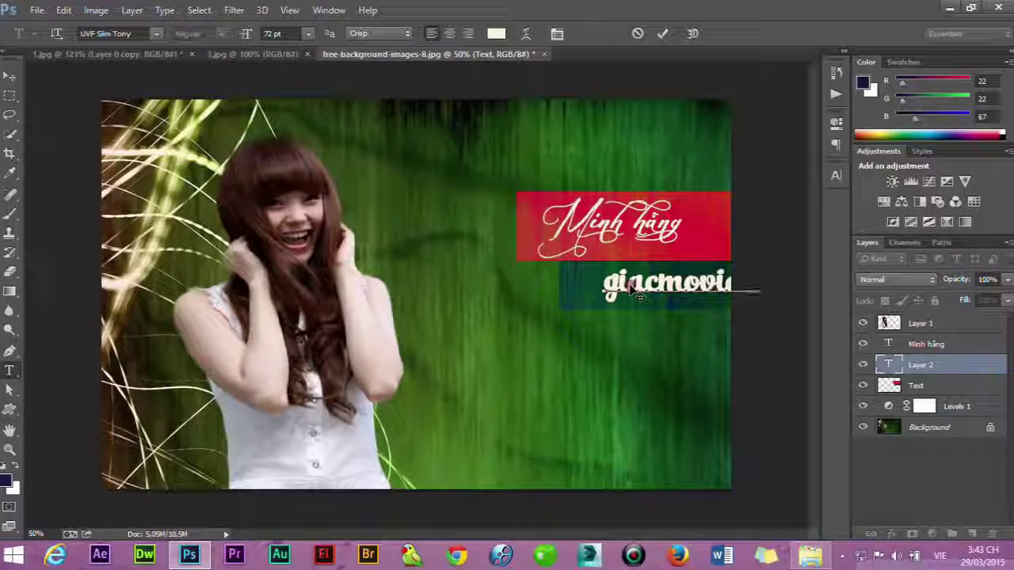
Size the caption to 36 pt, shift it slightly, and commit it
{"action": "left_click_drag", "start_coordinate": [801, 290], "coordinate": [604, 292]}
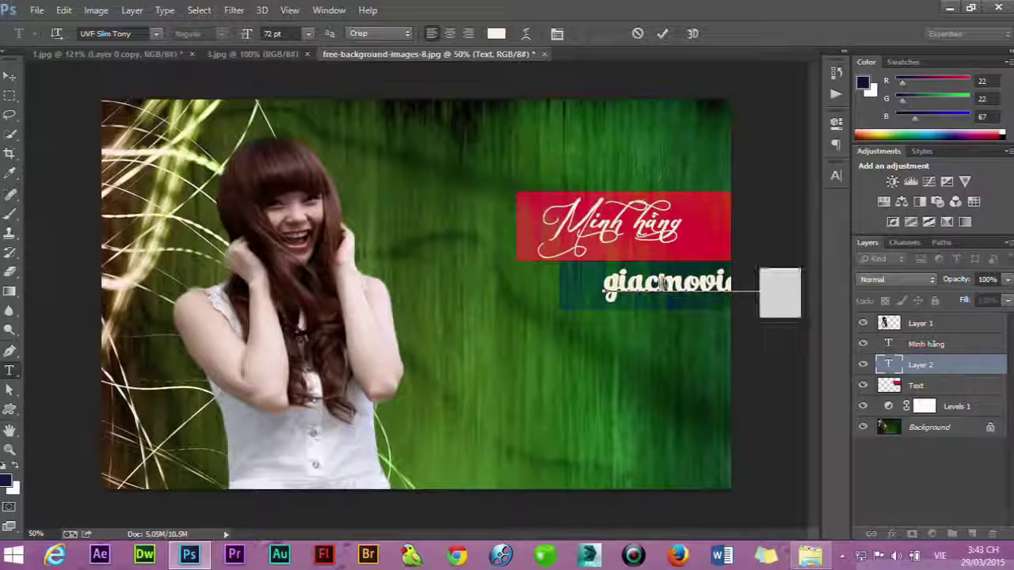
{"action": "left_click", "coordinate": [307, 35]}
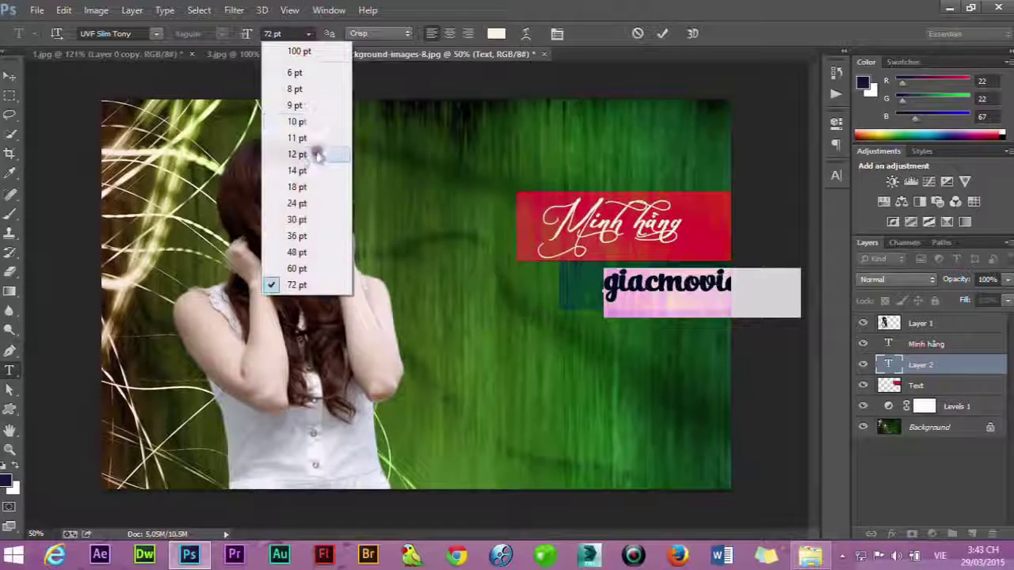
{"action": "left_click", "coordinate": [309, 179]}
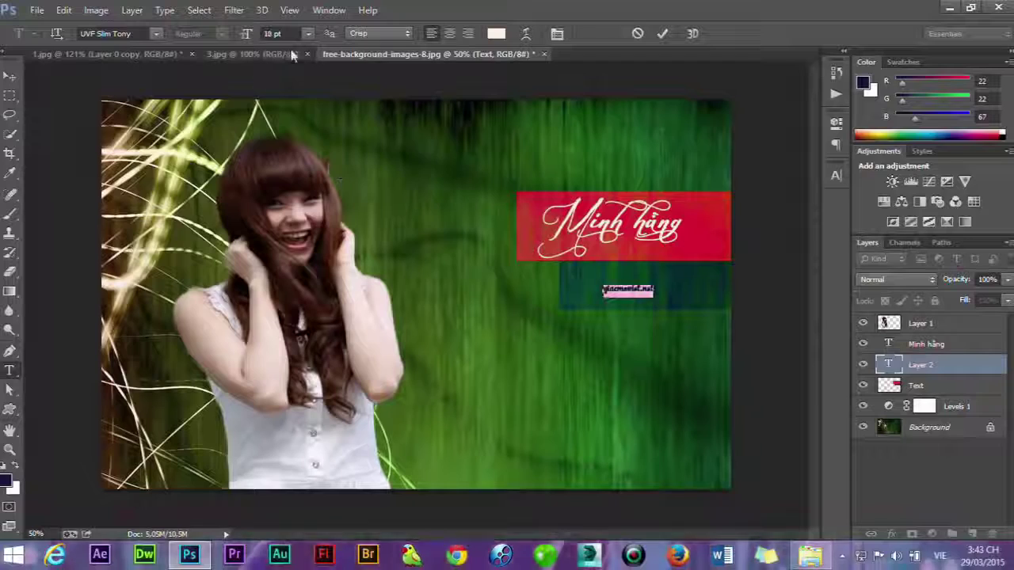
{"action": "left_click", "coordinate": [308, 33]}
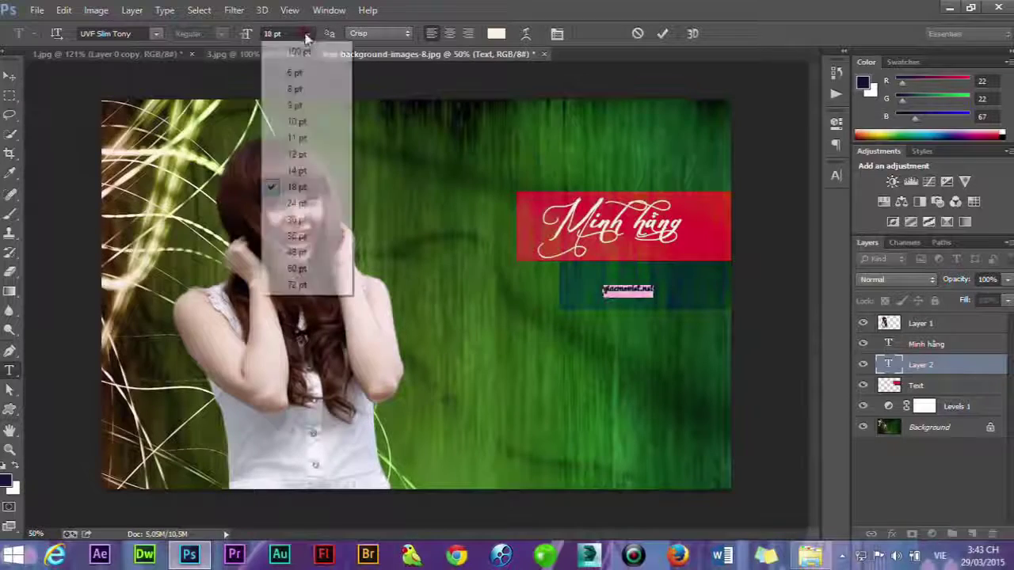
{"action": "left_click", "coordinate": [297, 252]}
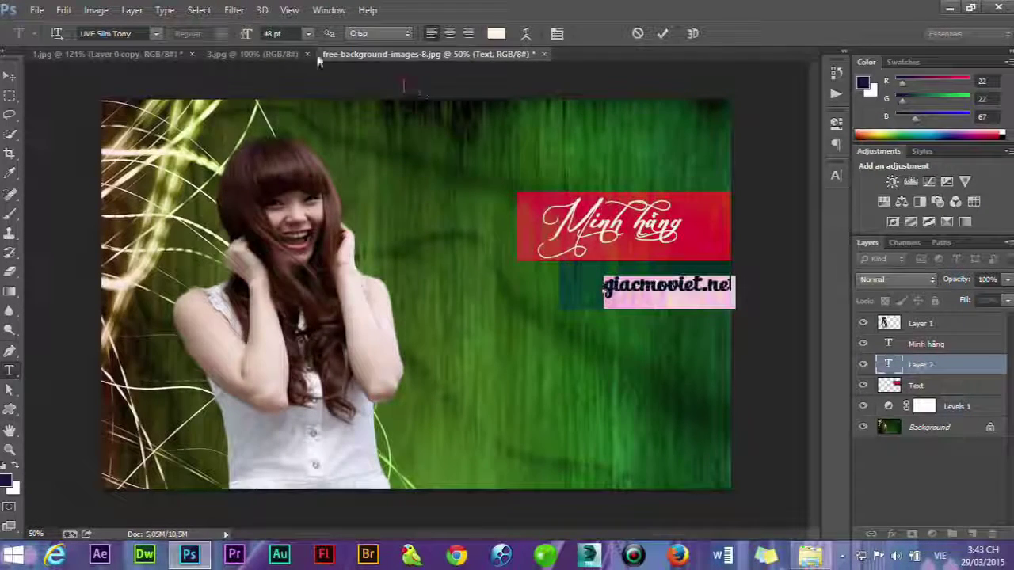
{"action": "left_click", "coordinate": [308, 34]}
{"action": "left_click", "coordinate": [297, 235]}
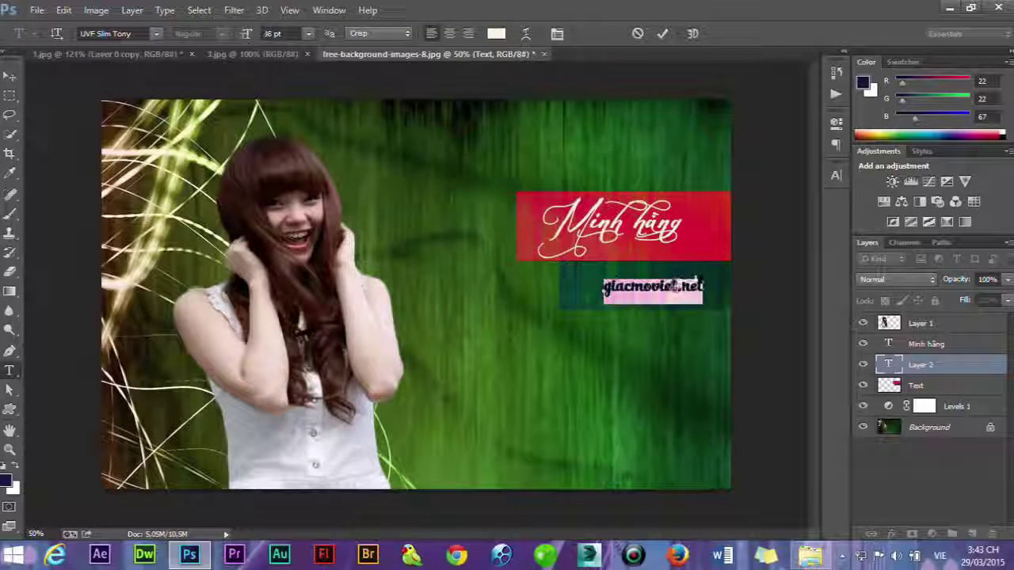
{"action": "mouse_move", "coordinate": [628, 287]}
{"action": "left_mouse_down"}
{"action": "mouse_move", "coordinate": [622, 277]}
{"action": "mouse_move", "coordinate": [620, 289]}
{"action": "left_mouse_up"}
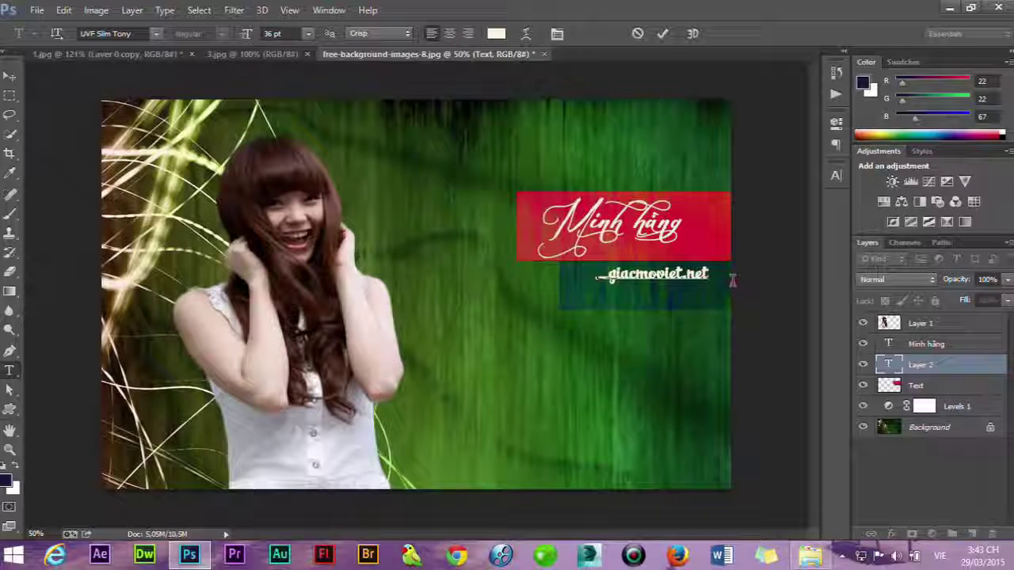
{"action": "key", "text": "ctrl+Return"}
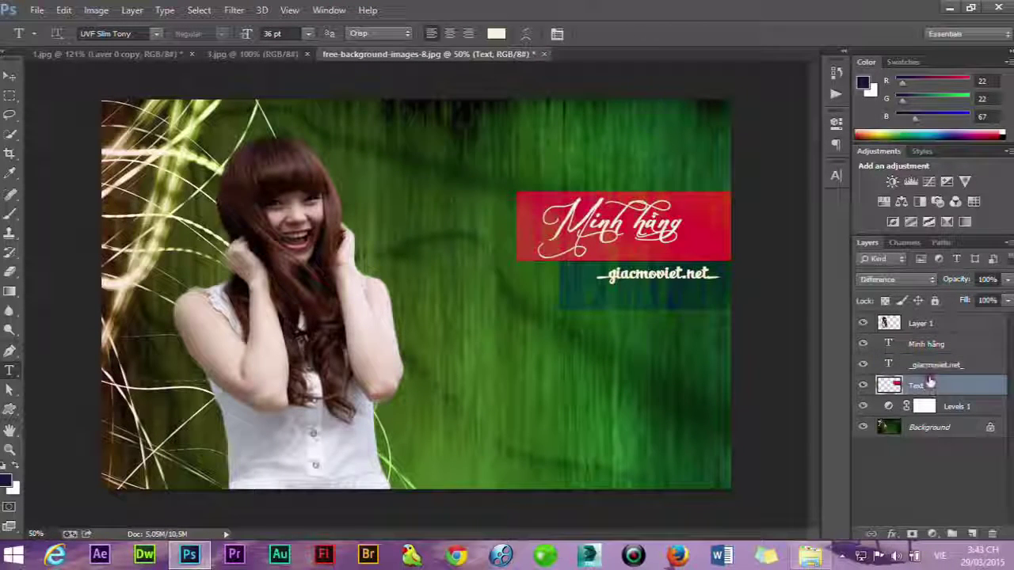
Nudge the caption down and to the left into position
{"action": "key", "text": "v"}
{"action": "key", "text": "shift+Left"}
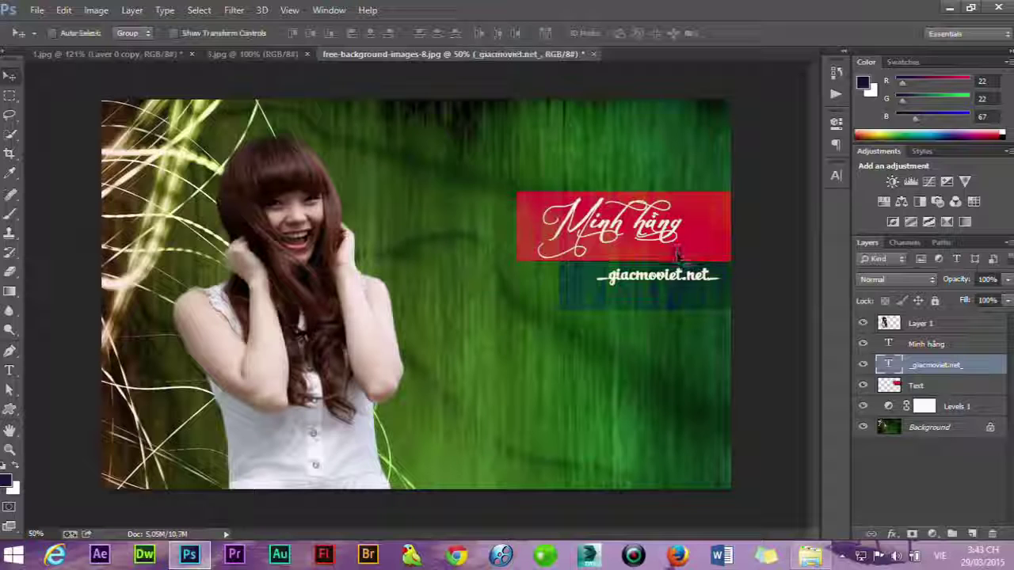
{"action": "key", "text": "shift+Down"}
{"action": "key", "text": "Left"}
{"action": "key", "text": "Left"}
{"action": "key", "text": "Down"}
{"action": "key", "text": "Left"}
{"action": "key", "text": "Left"}
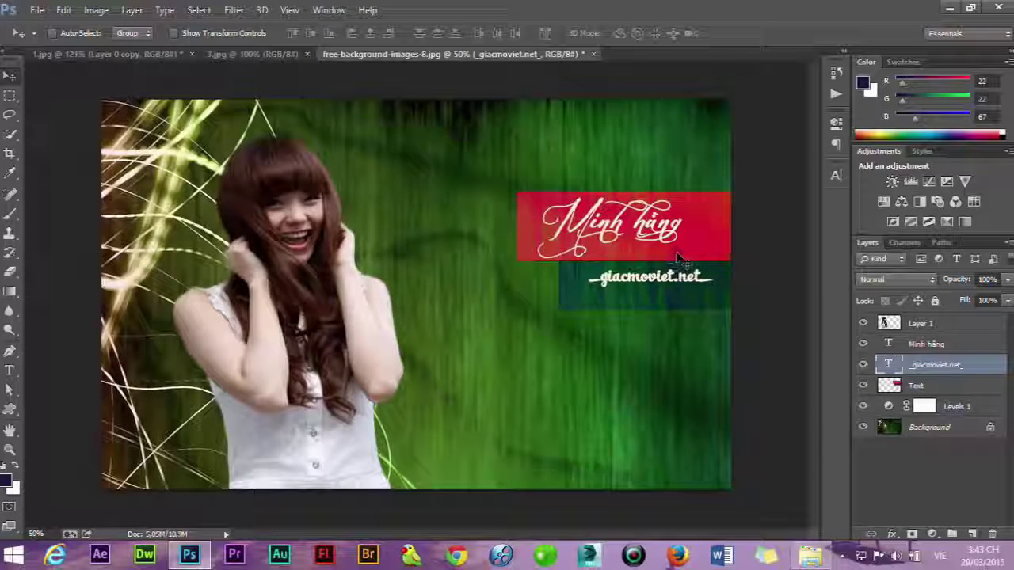
{"action": "key", "text": "Left"}
{"action": "key", "text": "Left"}
{"action": "key", "text": "Left"}
{"action": "key", "text": "Left"}
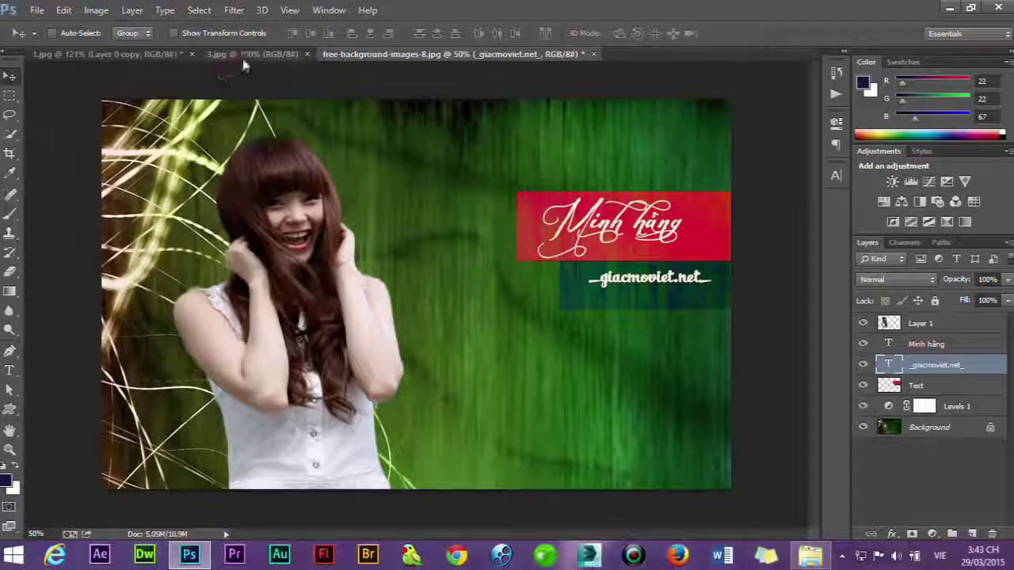
Close 1.jpg, bring up 3.jpg and zoom in on the woman's face
{"action": "left_click", "coordinate": [250, 54]}
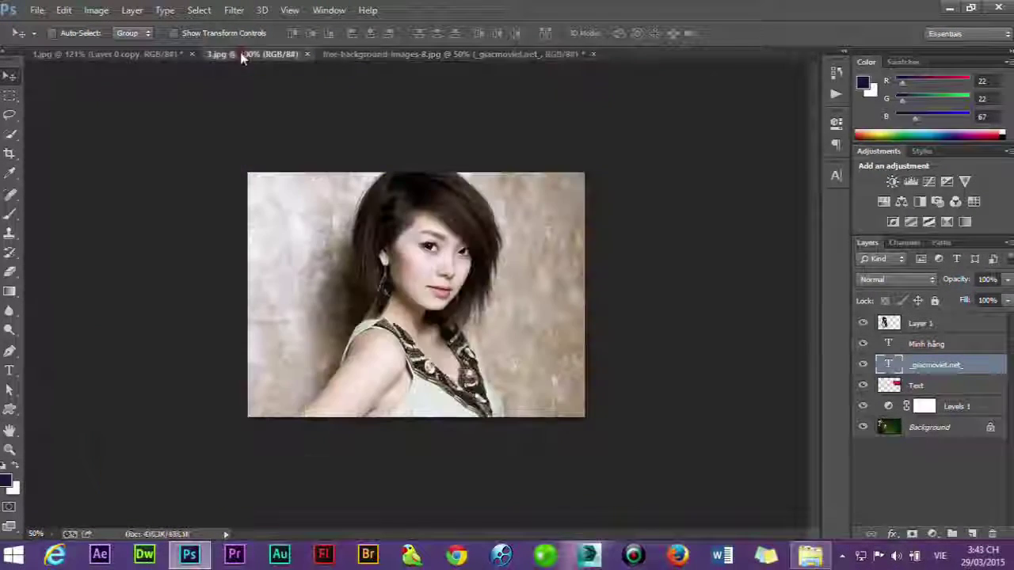
{"action": "left_click", "coordinate": [192, 54]}
{"action": "left_click_drag", "start_coordinate": [484, 218], "coordinate": [462, 263]}
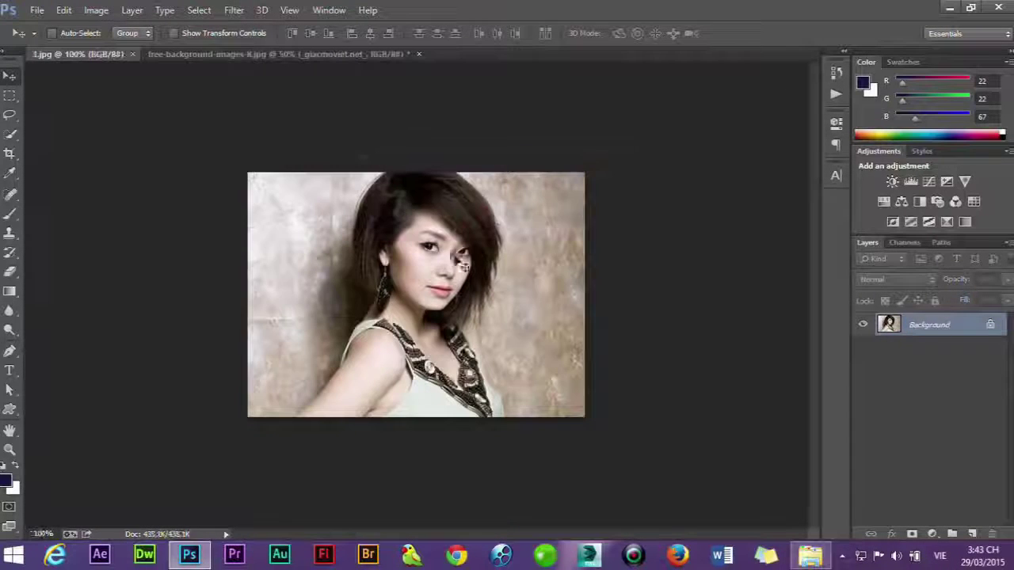
{"action": "left_click", "coordinate": [9, 132]}
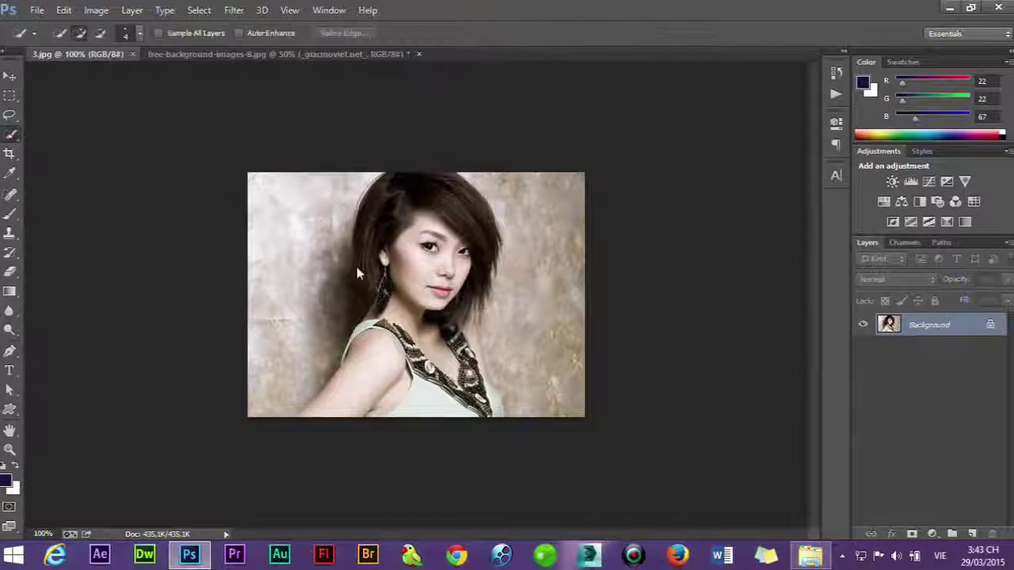
{"action": "left_click", "coordinate": [10, 449]}
{"action": "mouse_move", "coordinate": [507, 317]}
{"action": "left_mouse_down"}
{"action": "mouse_move", "coordinate": [534, 326]}
{"action": "mouse_move", "coordinate": [475, 333]}
{"action": "mouse_move", "coordinate": [494, 344]}
{"action": "mouse_move", "coordinate": [546, 325]}
{"action": "mouse_move", "coordinate": [456, 351]}
{"action": "mouse_move", "coordinate": [526, 335]}
{"action": "mouse_move", "coordinate": [453, 374]}
{"action": "mouse_move", "coordinate": [492, 294]}
{"action": "mouse_move", "coordinate": [488, 306]}
{"action": "left_mouse_up"}
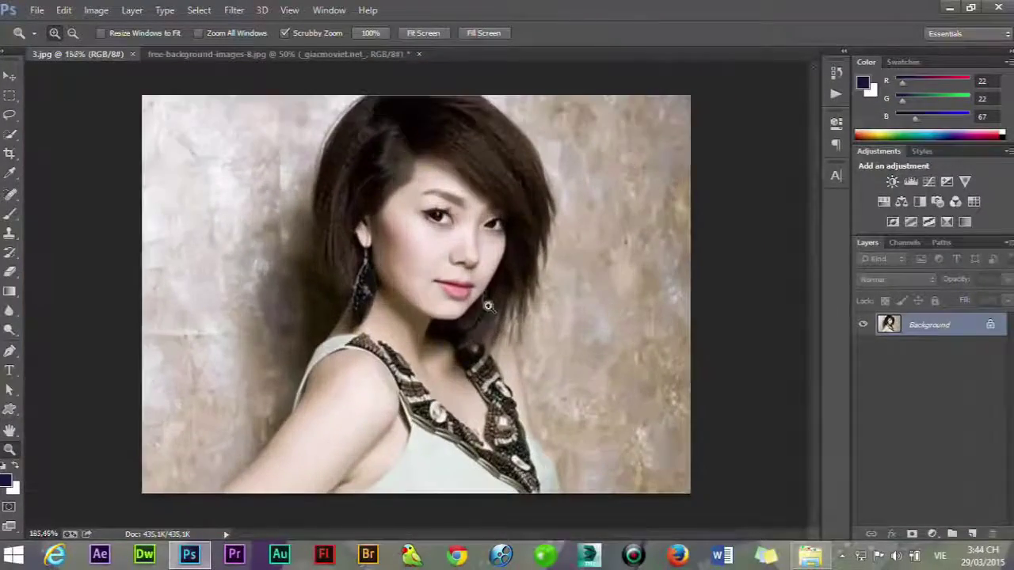
Quick-select the woman's face, hair, ear, neck, chest and white dress
{"action": "left_click", "coordinate": [11, 131]}
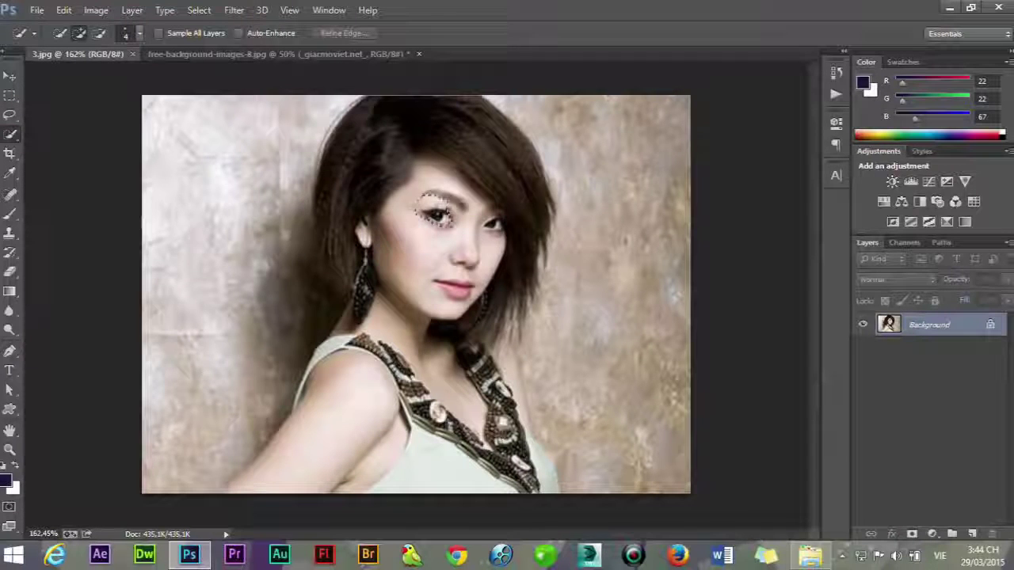
{"action": "mouse_move", "coordinate": [444, 213]}
{"action": "left_mouse_down"}
{"action": "mouse_move", "coordinate": [412, 168]}
{"action": "mouse_move", "coordinate": [401, 207]}
{"action": "mouse_move", "coordinate": [404, 301]}
{"action": "mouse_move", "coordinate": [370, 142]}
{"action": "left_mouse_up"}
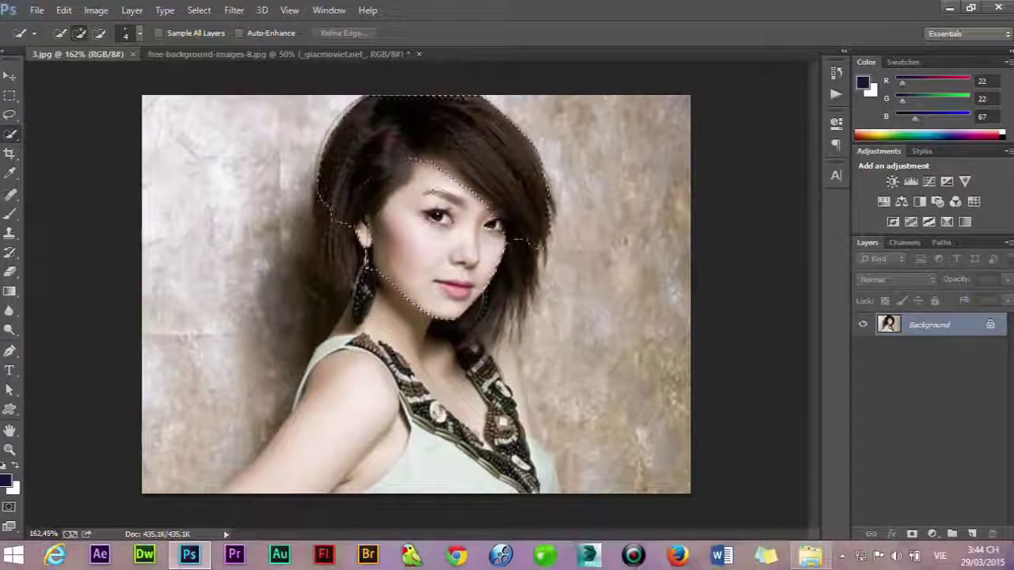
{"action": "left_click_drag", "start_coordinate": [474, 205], "coordinate": [495, 261]}
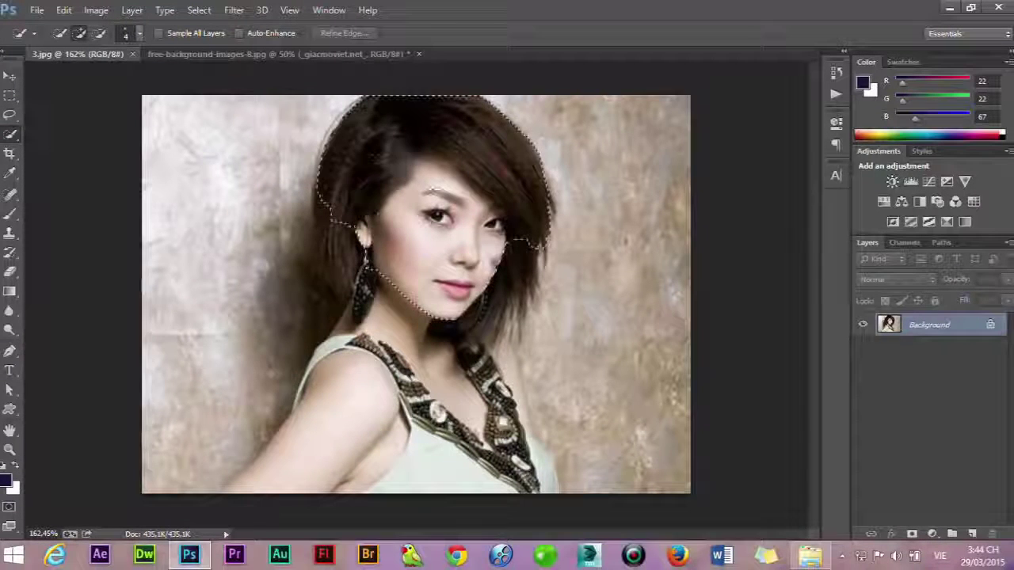
{"action": "right_click", "coordinate": [11, 133]}
{"action": "left_click", "coordinate": [75, 132]}
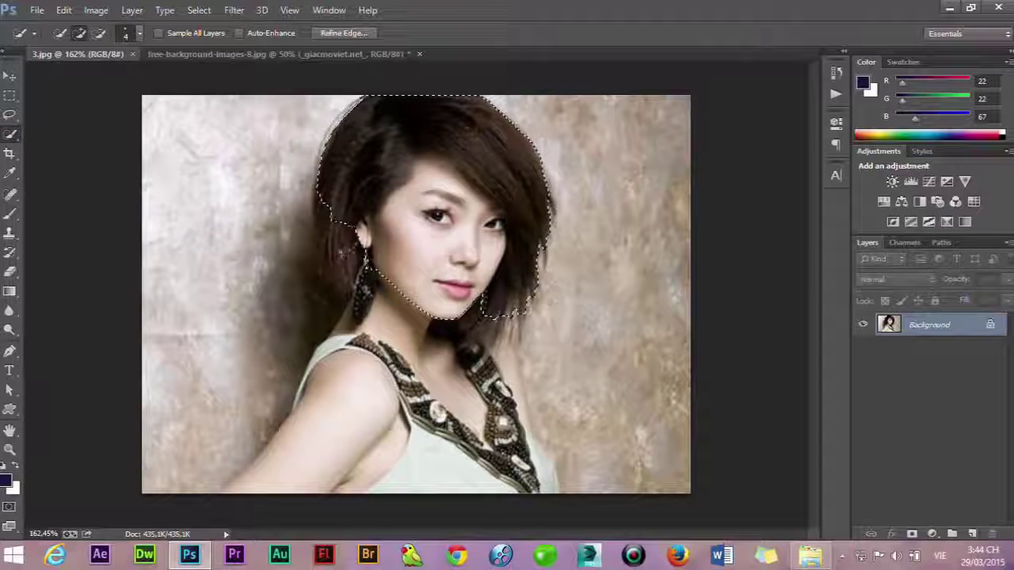
{"action": "left_click_drag", "start_coordinate": [341, 220], "coordinate": [342, 254]}
{"action": "left_click_drag", "start_coordinate": [345, 293], "coordinate": [326, 415]}
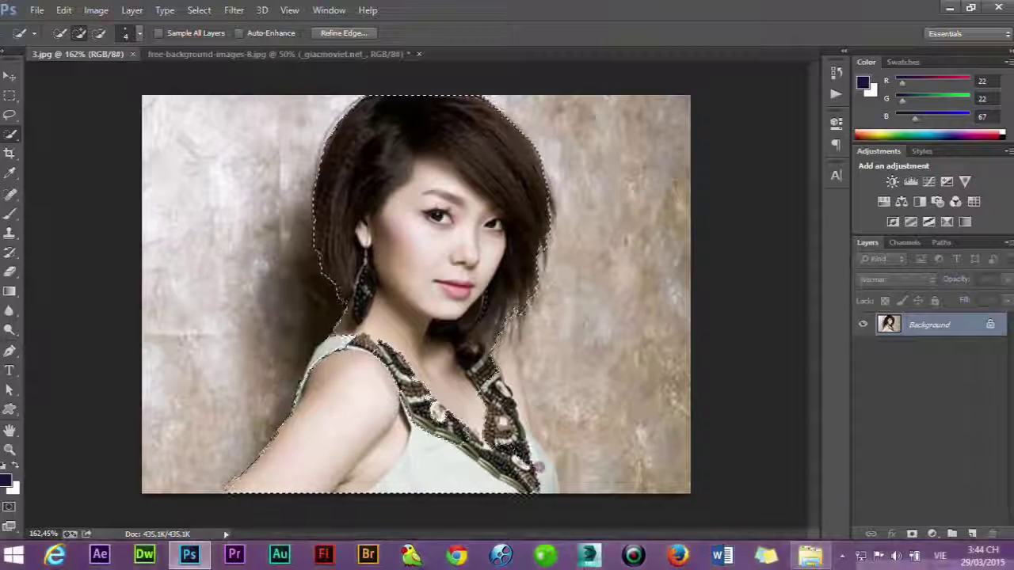
{"action": "left_click_drag", "start_coordinate": [476, 432], "coordinate": [544, 473]}
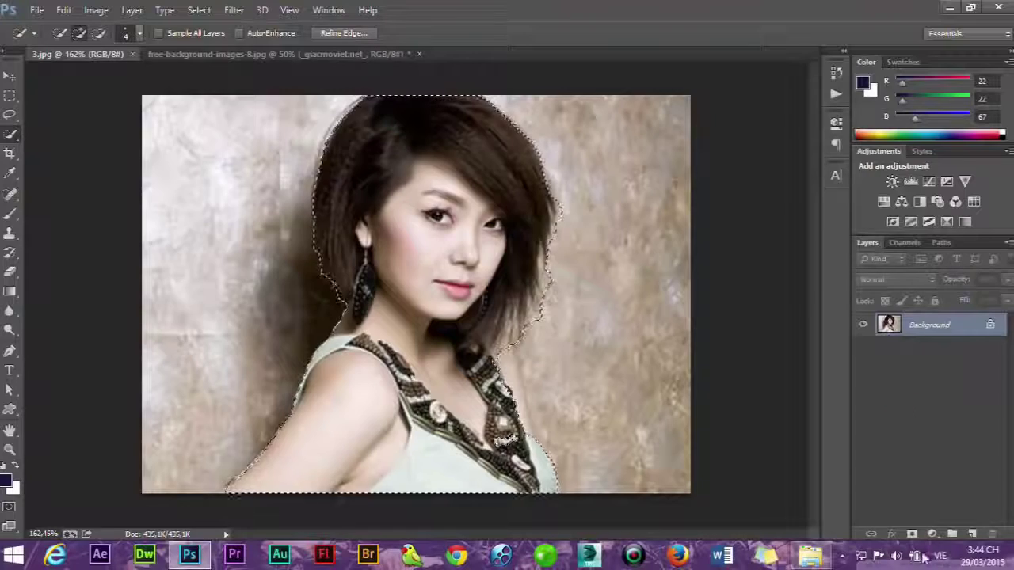
Mask out the wall behind her and open Refine Mask
{"action": "left_click", "coordinate": [912, 534]}
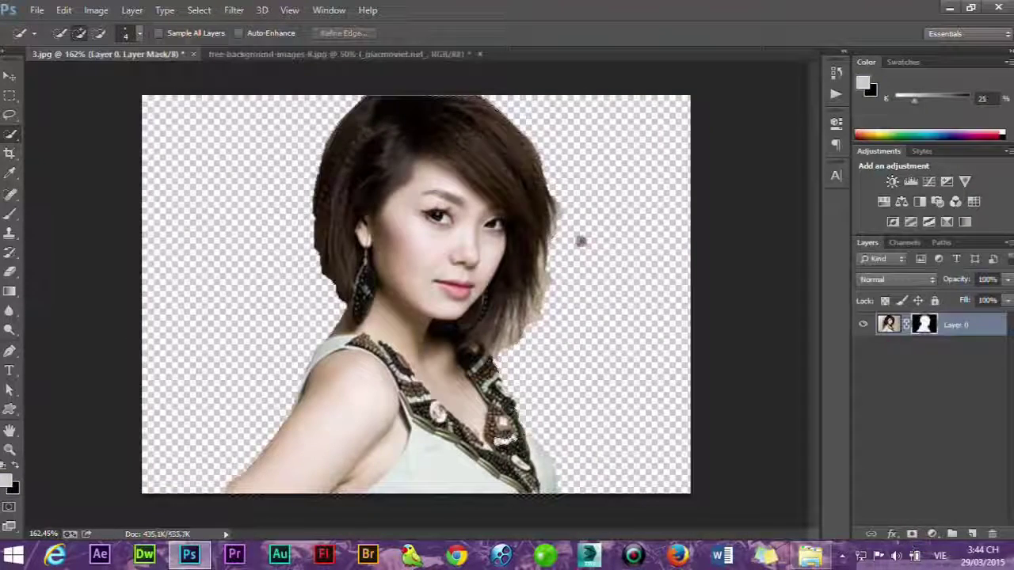
{"action": "left_click", "coordinate": [199, 9]}
{"action": "left_click", "coordinate": [264, 176]}
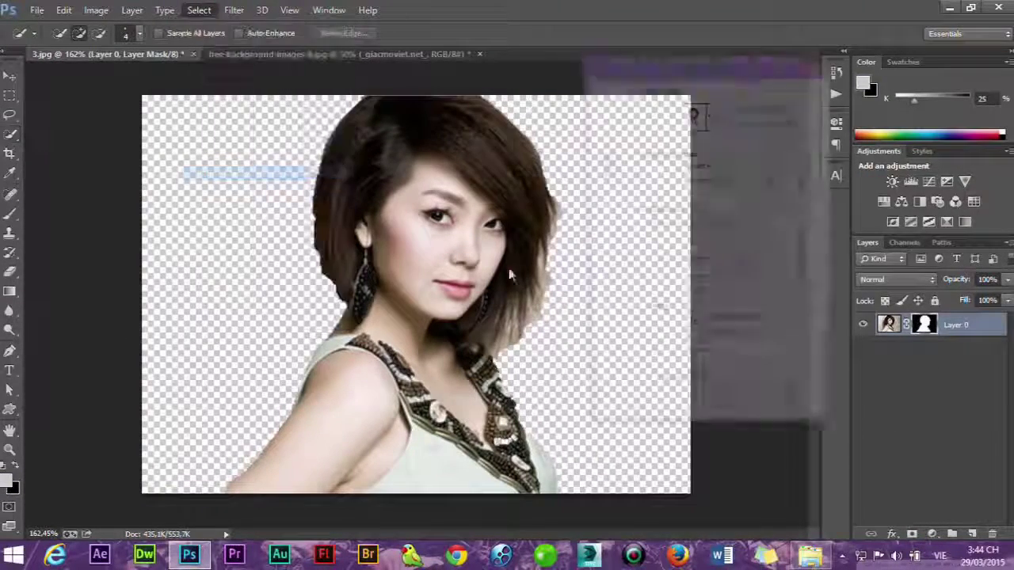
Preview the mask on black, brush the right hair edge and set Smooth to 64
{"action": "left_click_drag", "start_coordinate": [643, 68], "coordinate": [660, 68]}
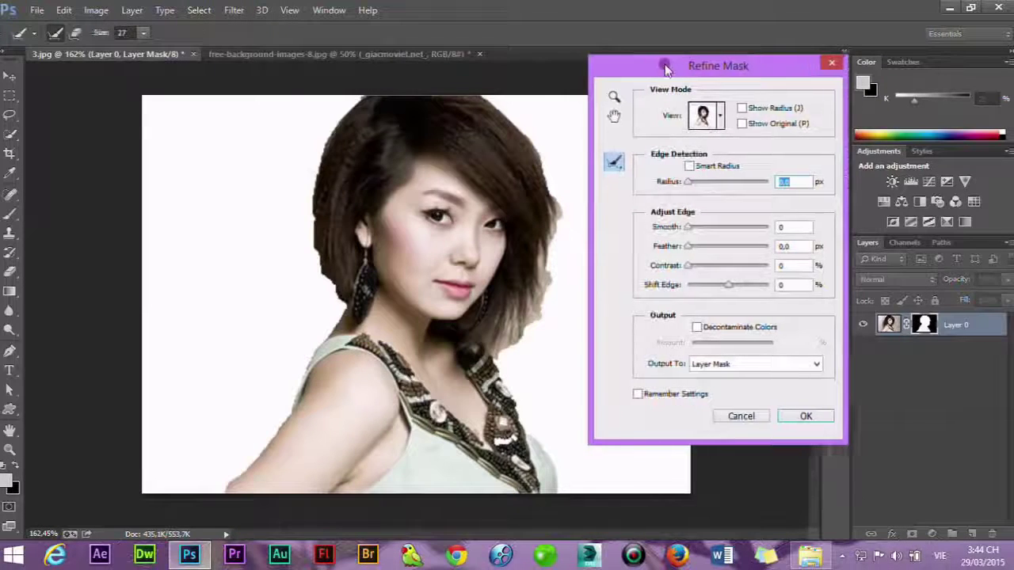
{"action": "left_click", "coordinate": [728, 115]}
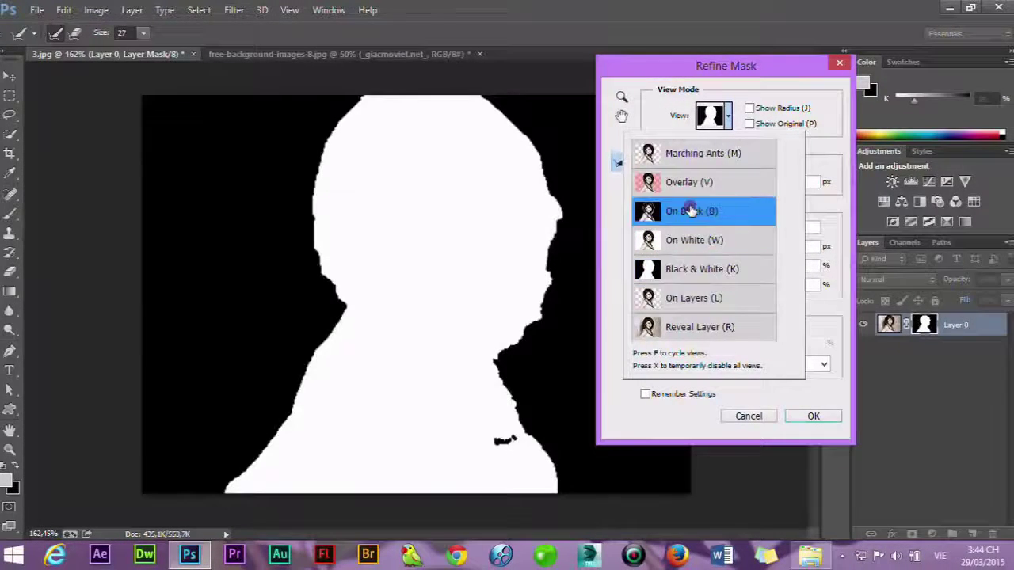
{"action": "left_click", "coordinate": [763, 88]}
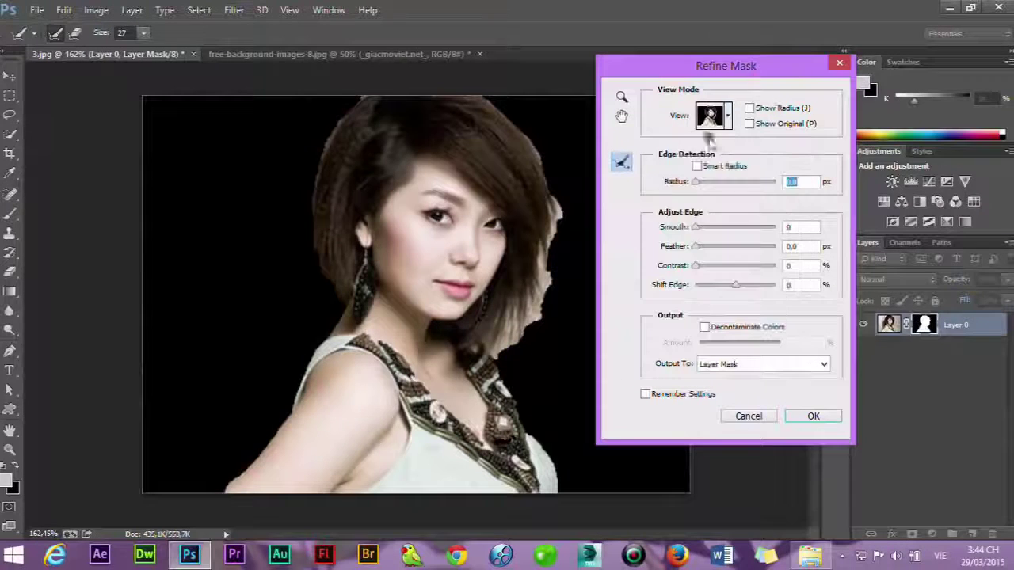
{"action": "left_click_drag", "start_coordinate": [572, 220], "coordinate": [524, 320]}
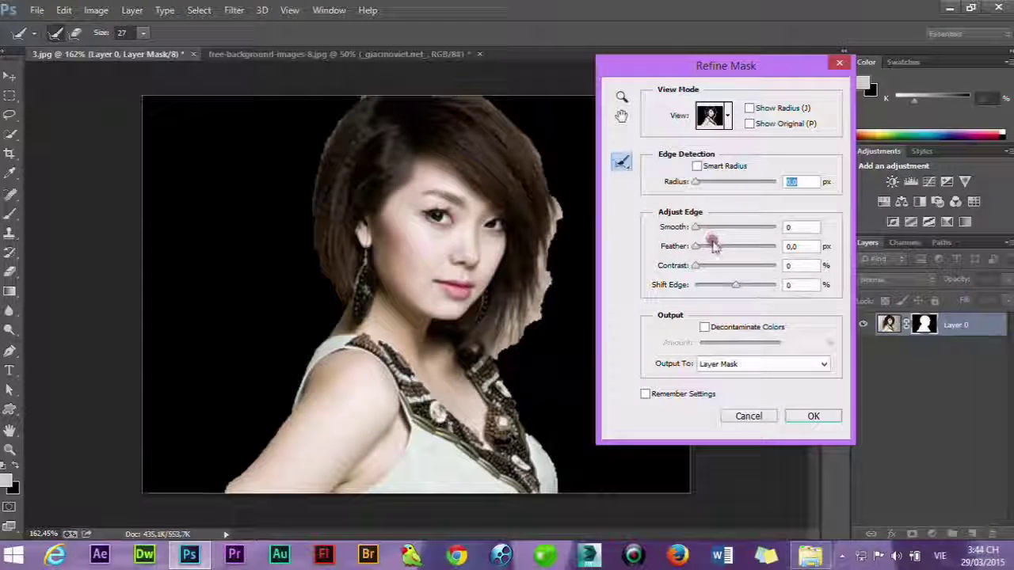
{"action": "left_click_drag", "start_coordinate": [561, 258], "coordinate": [558, 304]}
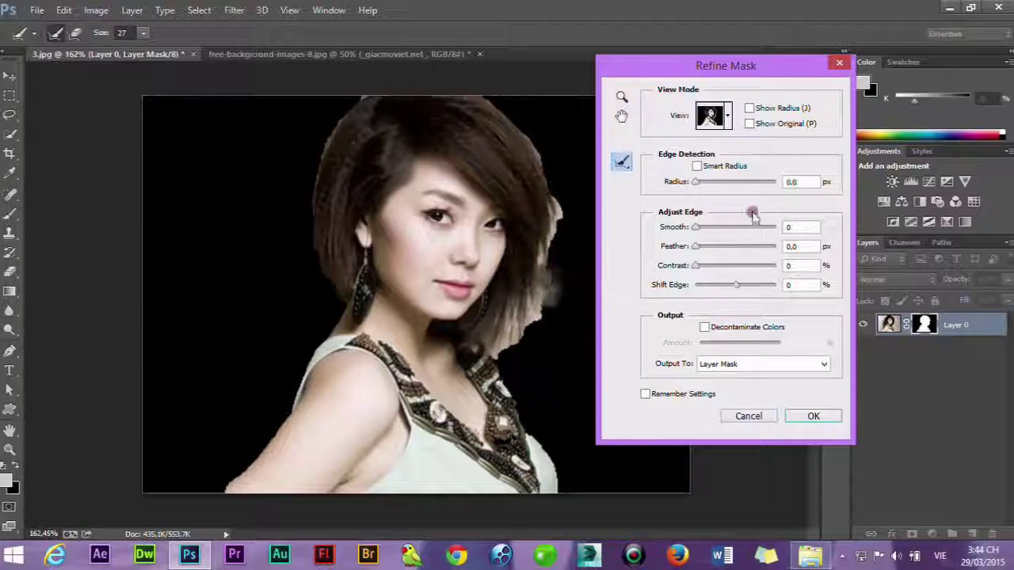
{"action": "left_click_drag", "start_coordinate": [738, 230], "coordinate": [747, 227]}
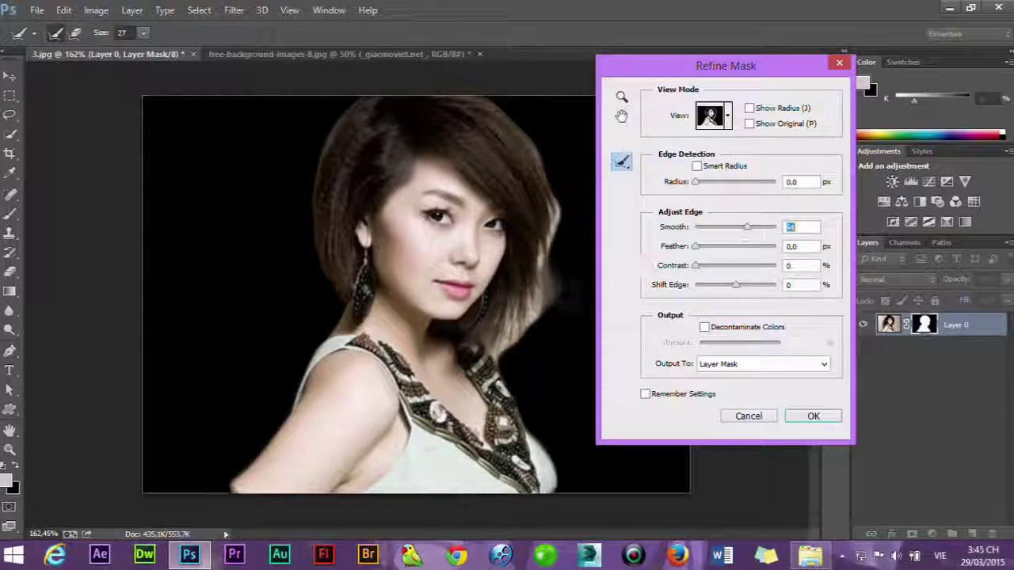
{"action": "left_click_drag", "start_coordinate": [547, 300], "coordinate": [509, 333]}
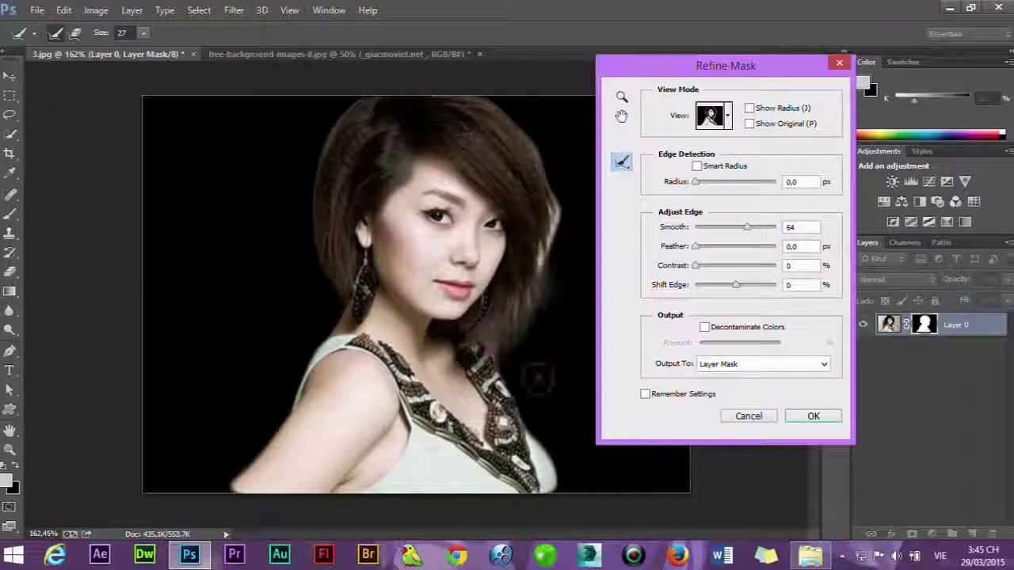
{"action": "left_click_drag", "start_coordinate": [555, 174], "coordinate": [545, 277]}
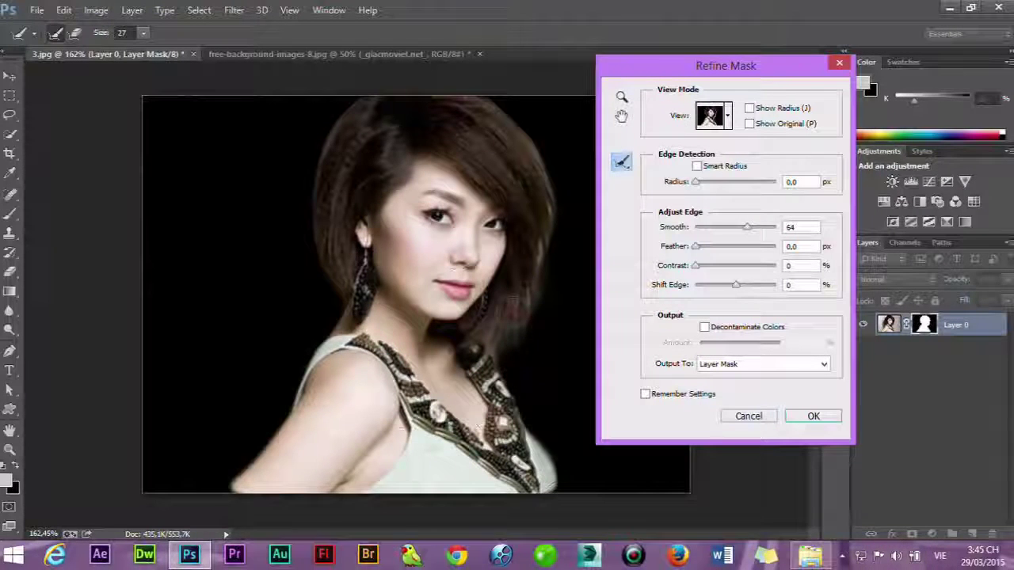
{"action": "left_click_drag", "start_coordinate": [550, 187], "coordinate": [550, 265]}
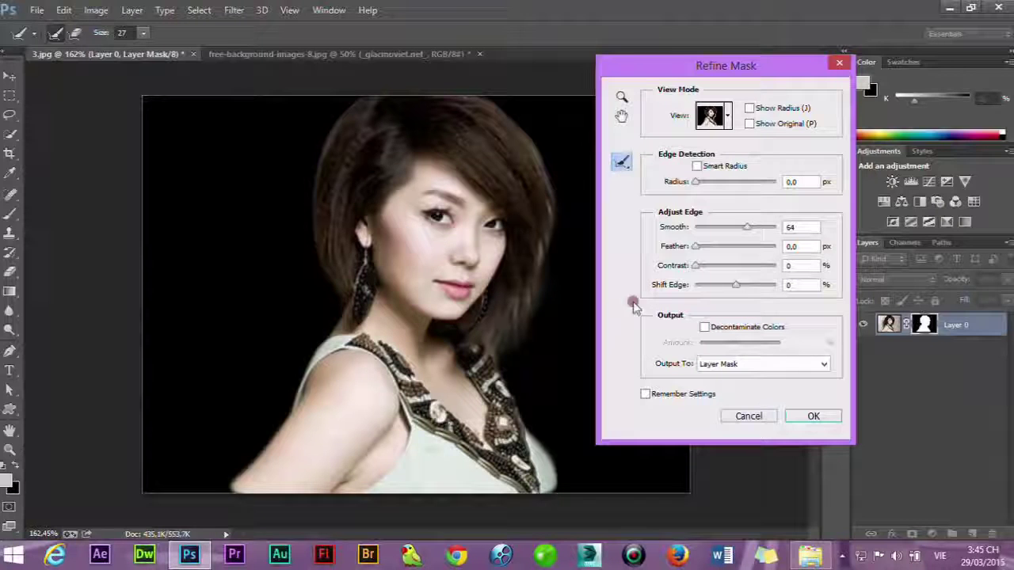
Set Shift Edge -40, Feather 1.9 px and Smart Radius 3.5 px, then apply the mask
{"action": "mouse_move", "coordinate": [736, 286]}
{"action": "left_mouse_down"}
{"action": "mouse_move", "coordinate": [757, 286]}
{"action": "mouse_move", "coordinate": [702, 290]}
{"action": "mouse_move", "coordinate": [721, 292]}
{"action": "mouse_move", "coordinate": [730, 271]}
{"action": "mouse_move", "coordinate": [679, 265]}
{"action": "mouse_move", "coordinate": [714, 249]}
{"action": "left_mouse_up"}
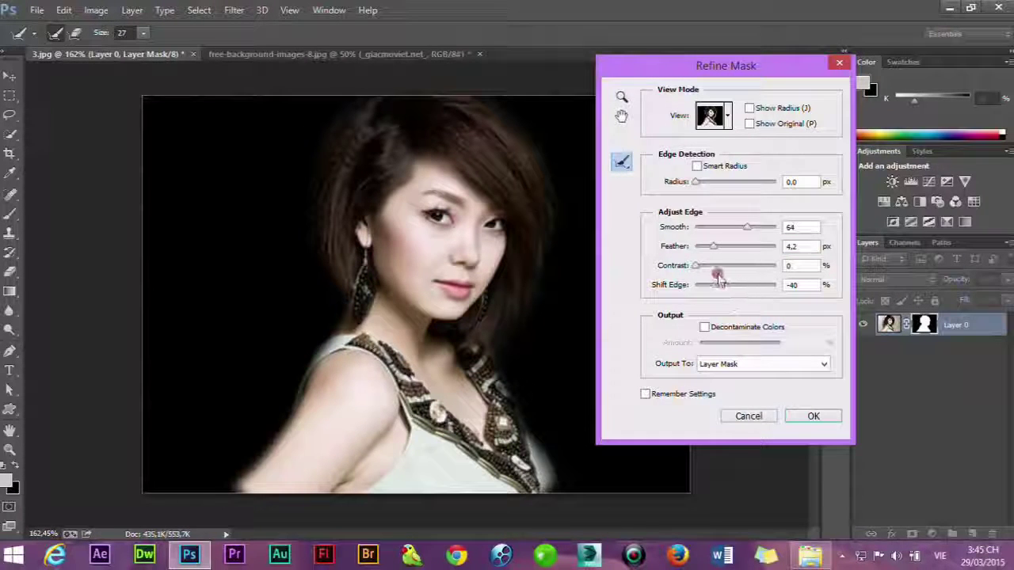
{"action": "left_click_drag", "start_coordinate": [714, 247], "coordinate": [706, 248]}
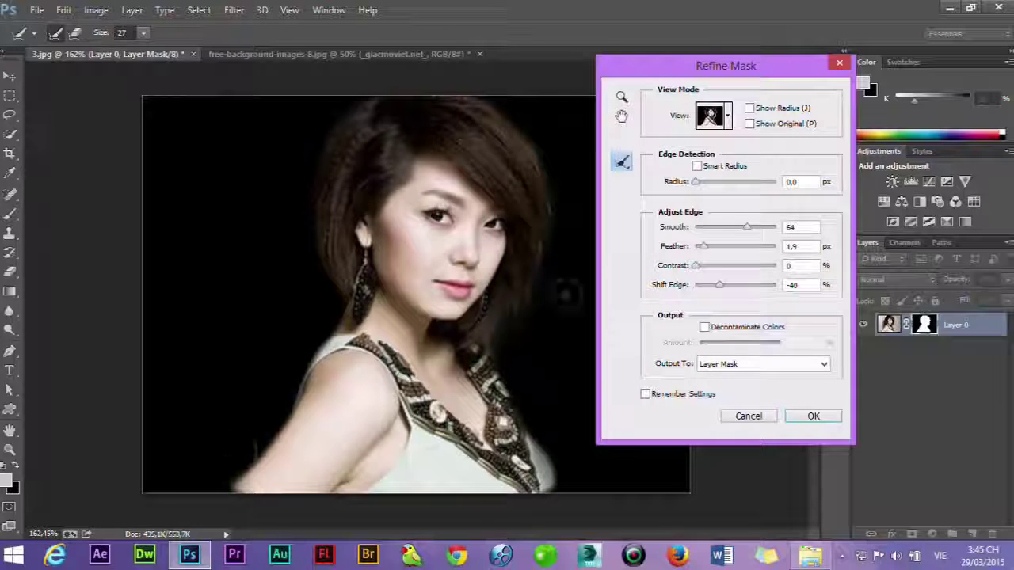
{"action": "left_click", "coordinate": [705, 167]}
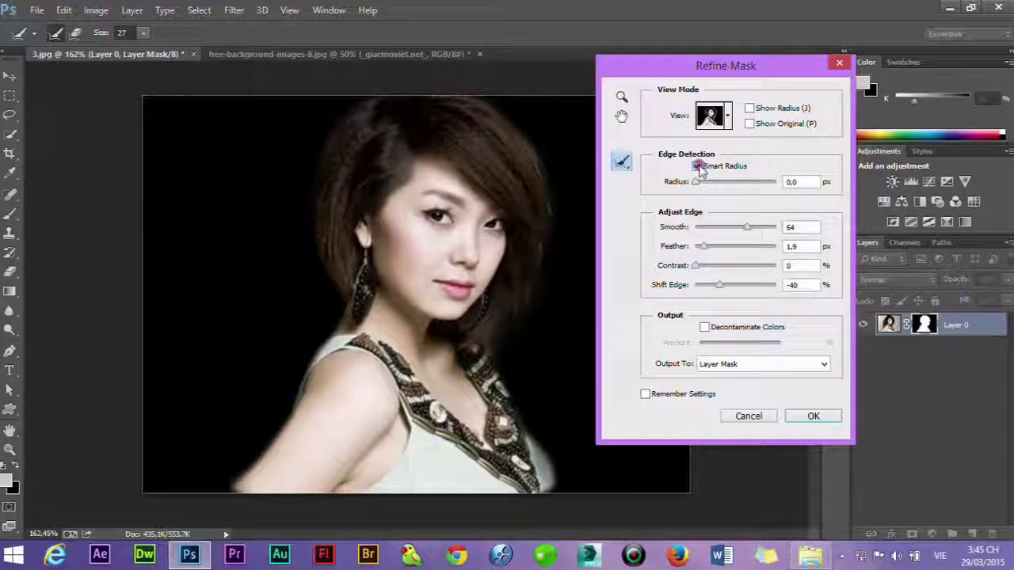
{"action": "left_click_drag", "start_coordinate": [697, 182], "coordinate": [711, 184]}
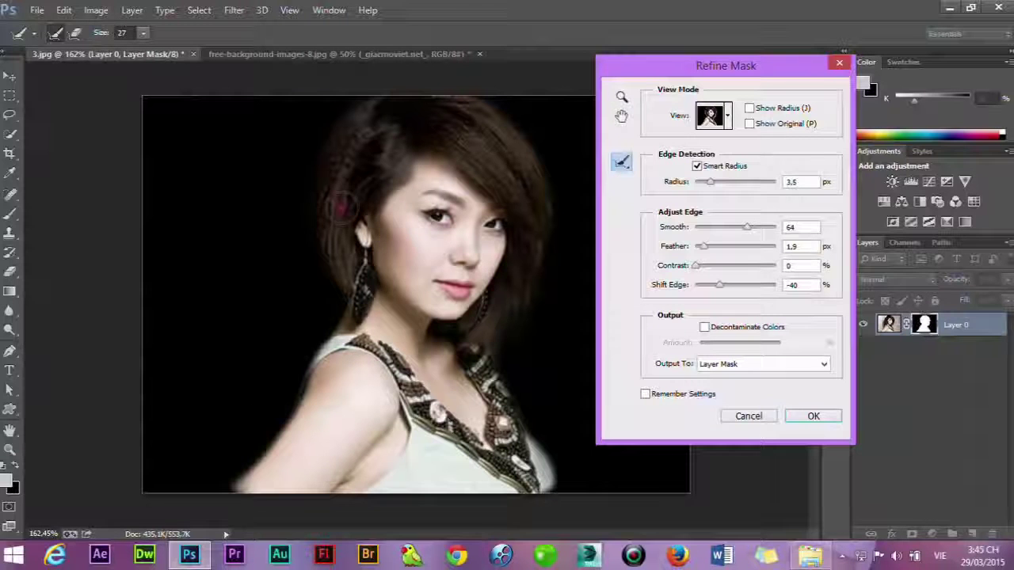
{"action": "left_click", "coordinate": [815, 416]}
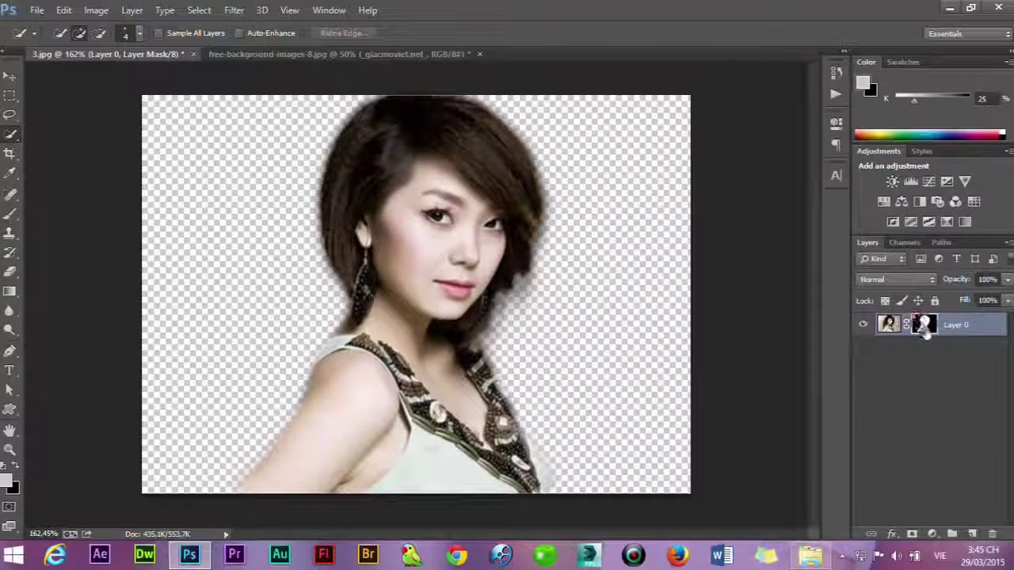
Load the woman's mask as a selection and paste her into the green banner document
{"action": "left_click", "coordinate": [926, 327], "text": "ctrl"}
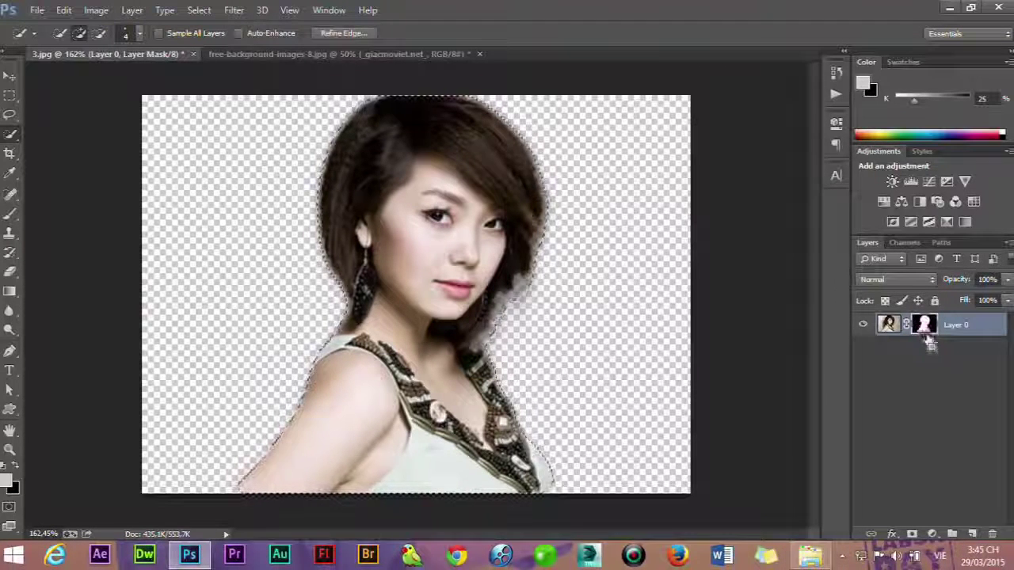
{"action": "left_click", "coordinate": [889, 324]}
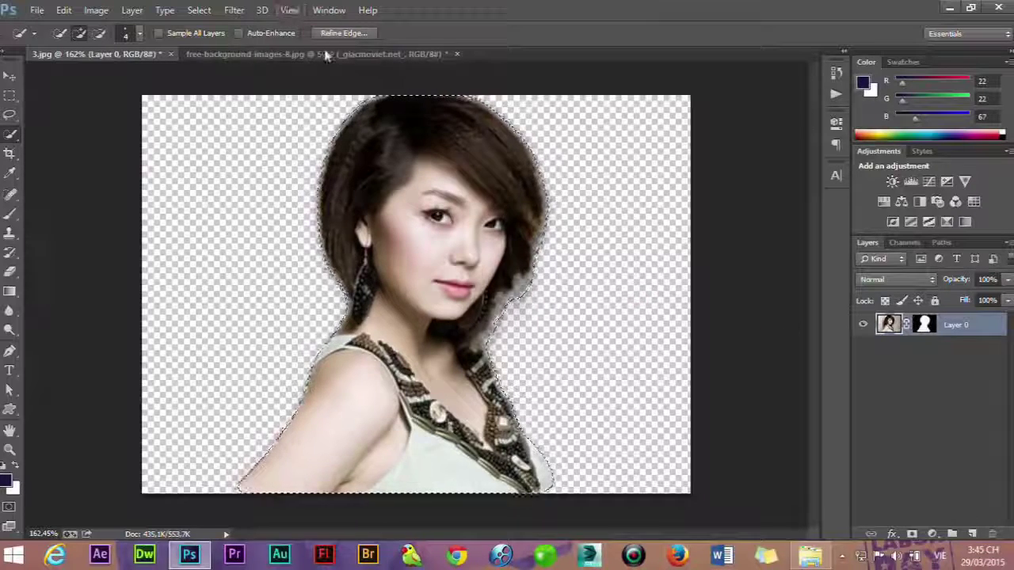
{"action": "key", "text": "ctrl+Tab"}
{"action": "key", "text": "ctrl+v"}
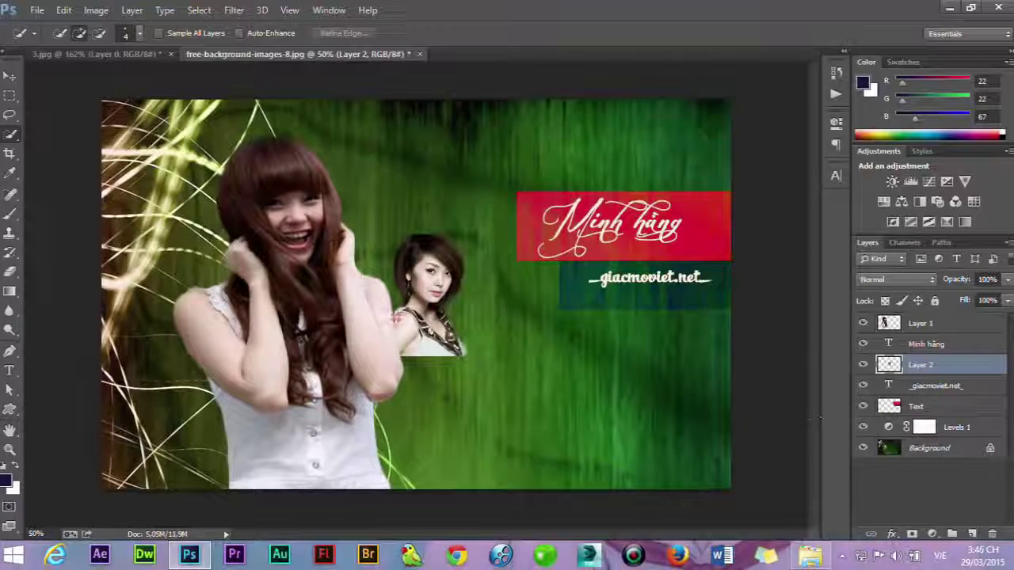
Scale the pasted woman to about 223% and place her left of the red name banner
{"action": "key", "text": "ctrl+t"}
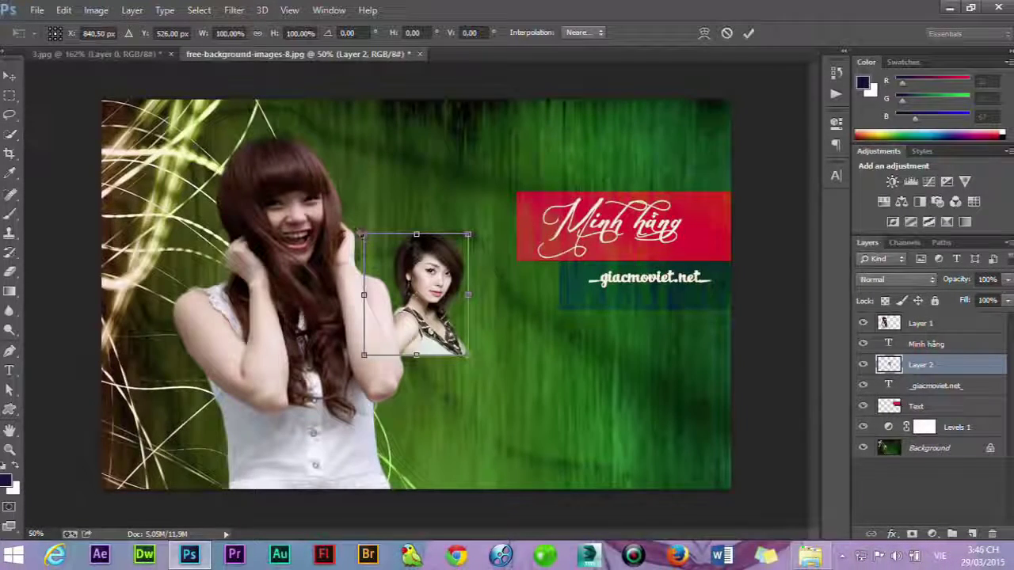
{"action": "left_click_drag", "start_coordinate": [361, 234], "coordinate": [219, 101]}
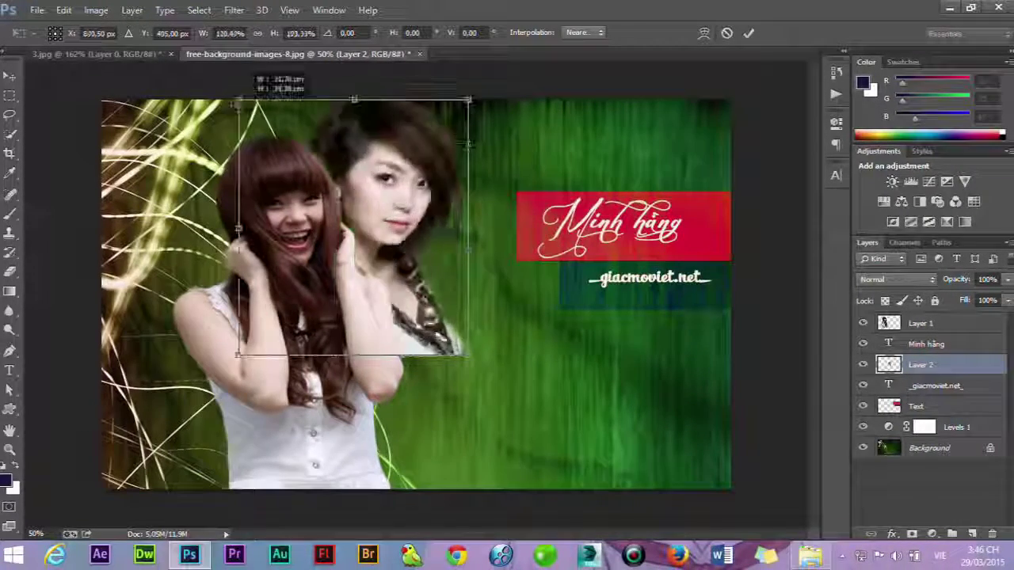
{"action": "mouse_move", "coordinate": [238, 317]}
{"action": "left_mouse_down"}
{"action": "mouse_move", "coordinate": [335, 380]}
{"action": "mouse_move", "coordinate": [326, 431]}
{"action": "left_mouse_up"}
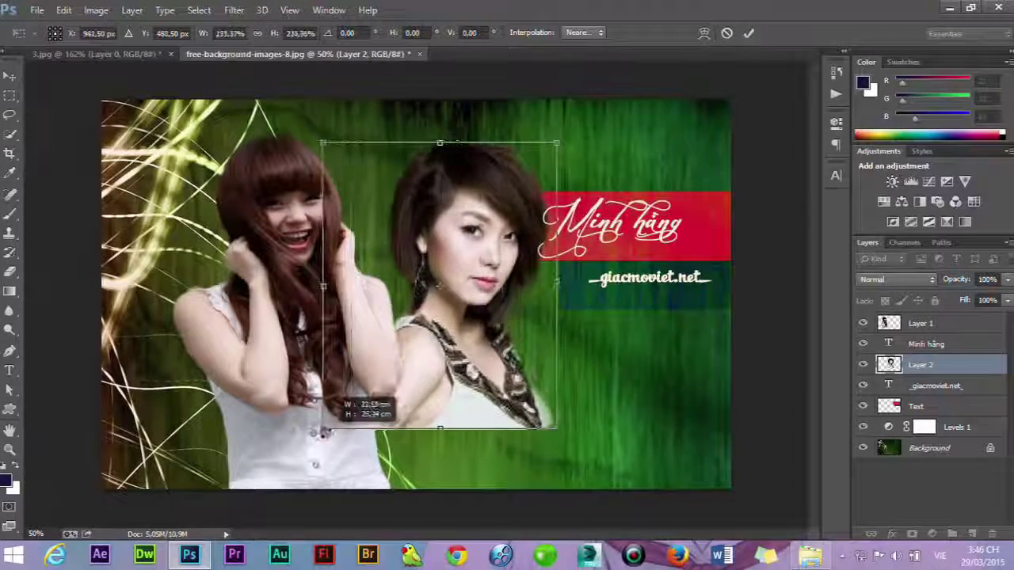
{"action": "left_click_drag", "start_coordinate": [443, 392], "coordinate": [433, 319]}
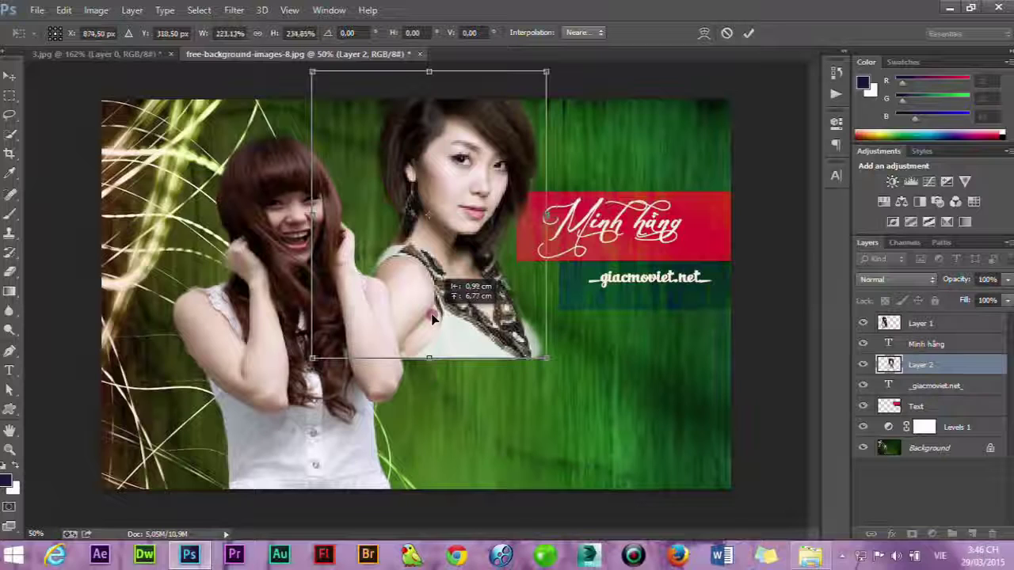
{"action": "key", "text": "Return"}
Move Layer 2 below the Text layer, just above Levels 1
{"action": "key", "text": "w"}
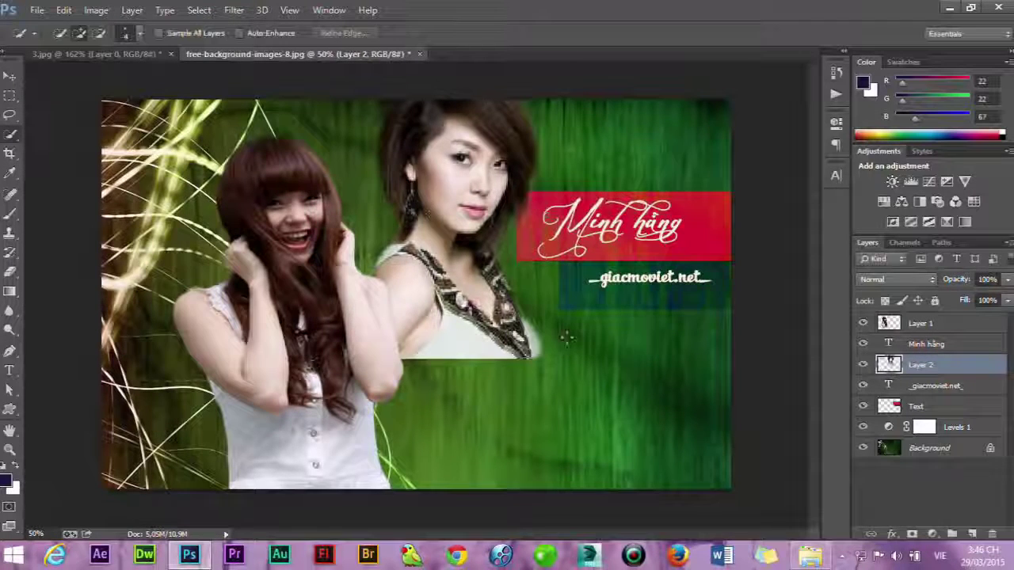
{"action": "left_click", "coordinate": [937, 387]}
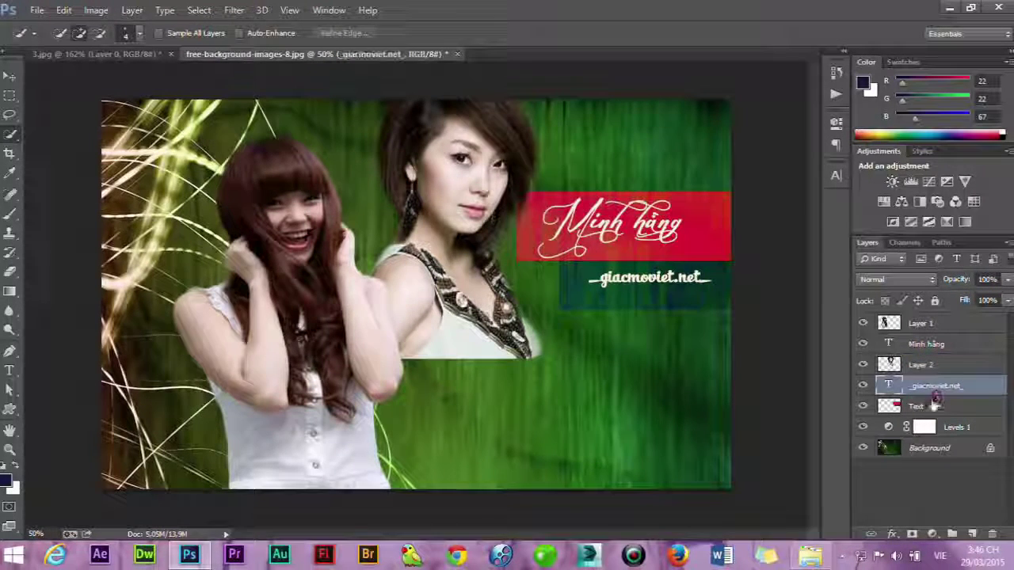
{"action": "left_click", "coordinate": [933, 407], "text": "ctrl"}
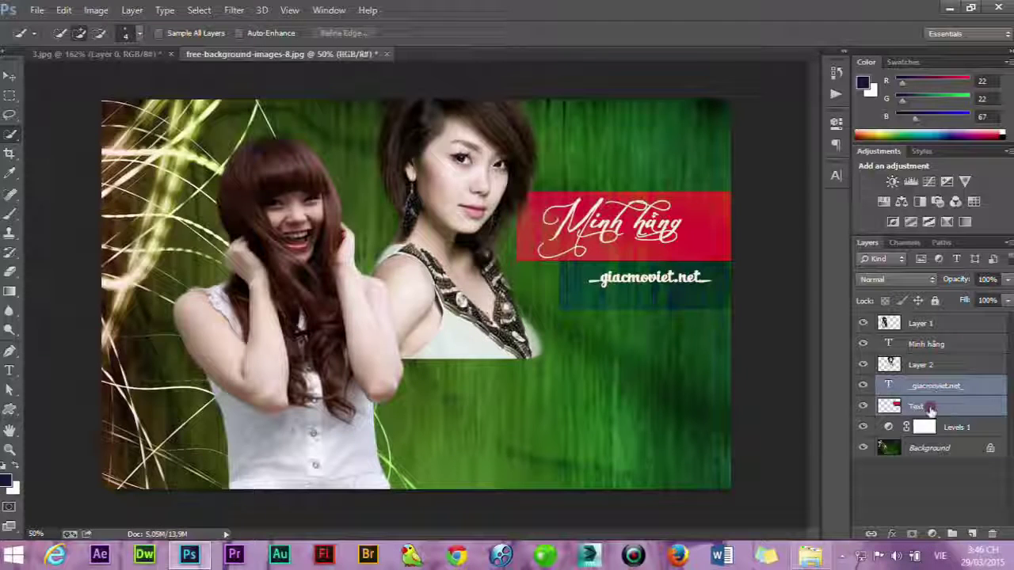
{"action": "left_click", "coordinate": [927, 366]}
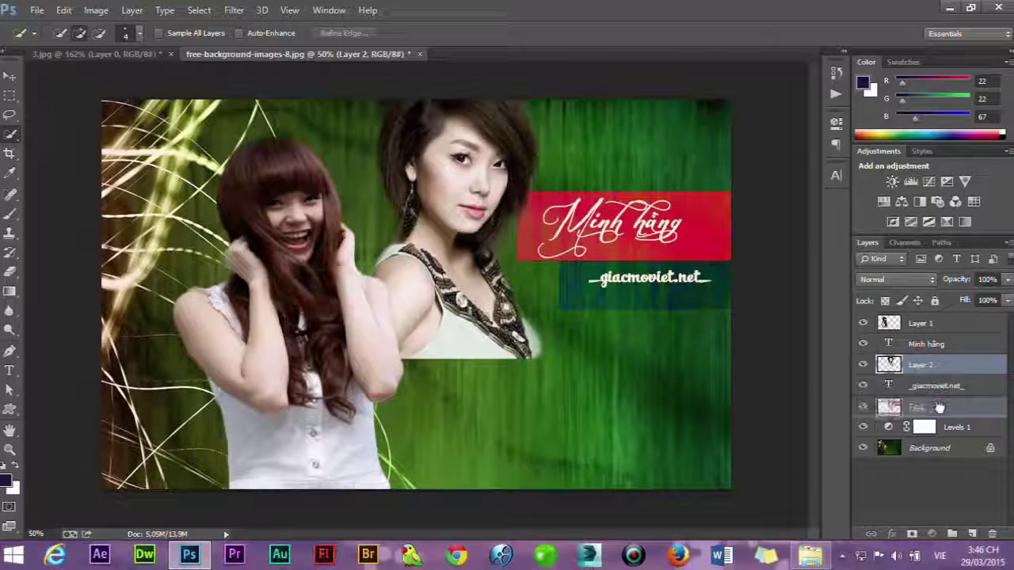
{"action": "left_click_drag", "start_coordinate": [939, 407], "coordinate": [937, 406]}
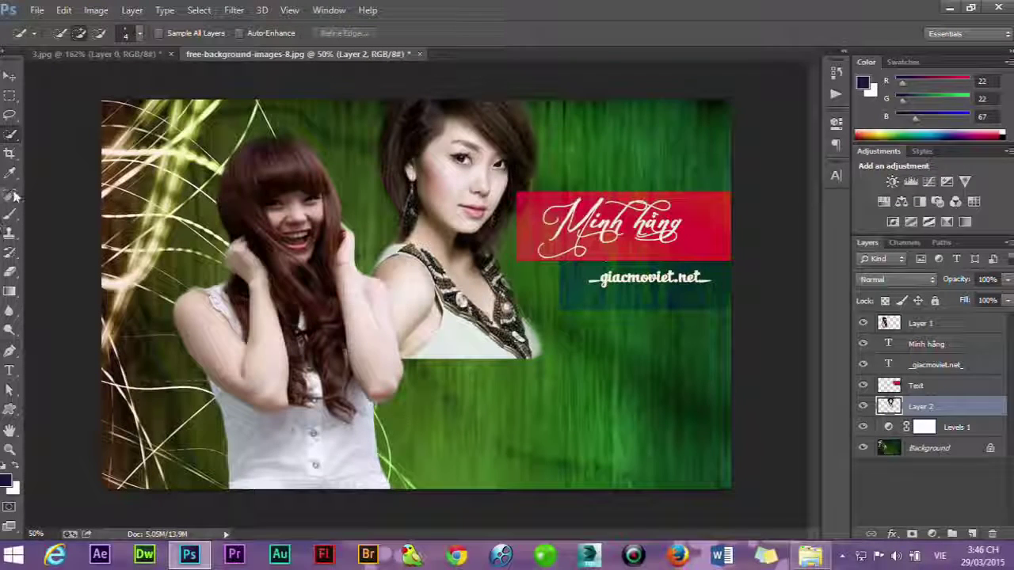
Erase the hard bottom edge of the second woman's top with a 500 px eraser
{"action": "left_click", "coordinate": [9, 272]}
{"action": "left_click", "coordinate": [71, 34]}
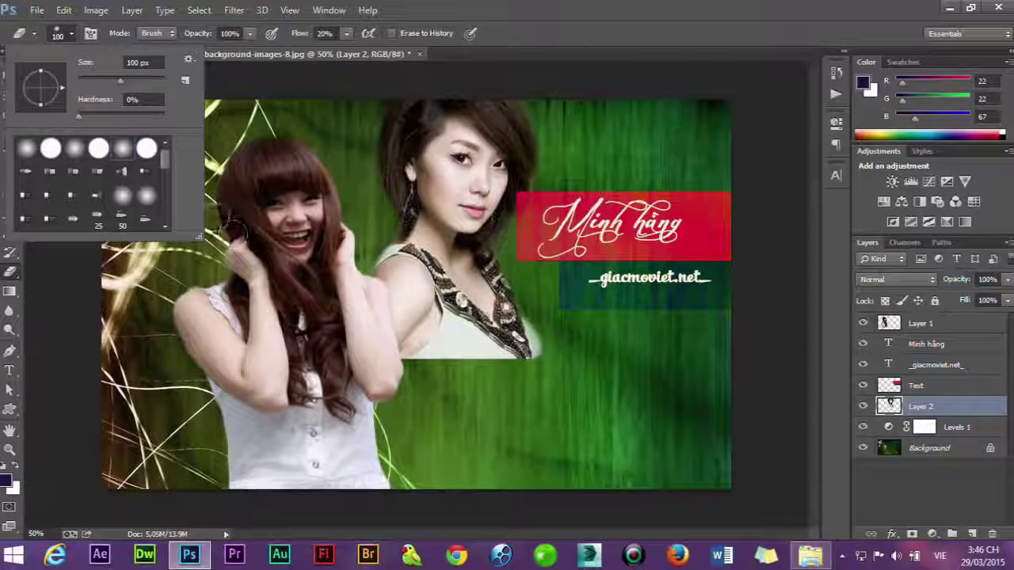
{"action": "left_click", "coordinate": [101, 54]}
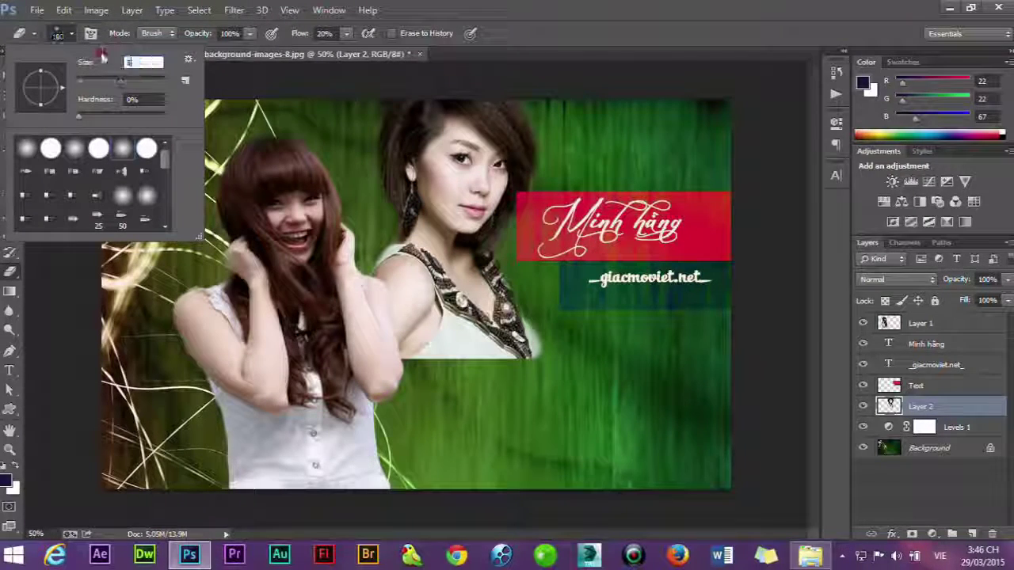
{"action": "type", "text": "500"}
{"action": "key", "text": "Return"}
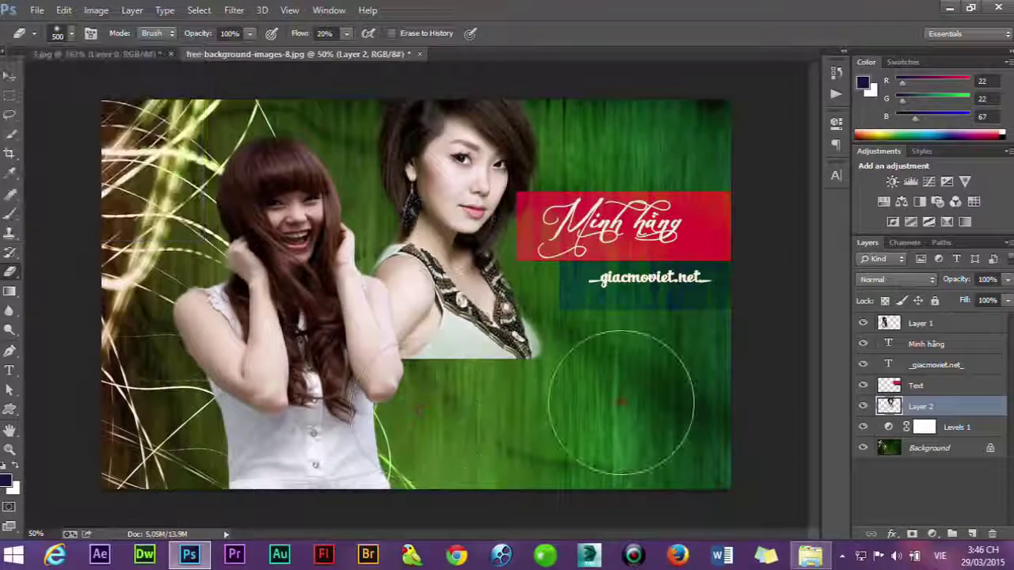
{"action": "left_click_drag", "start_coordinate": [621, 403], "coordinate": [420, 415]}
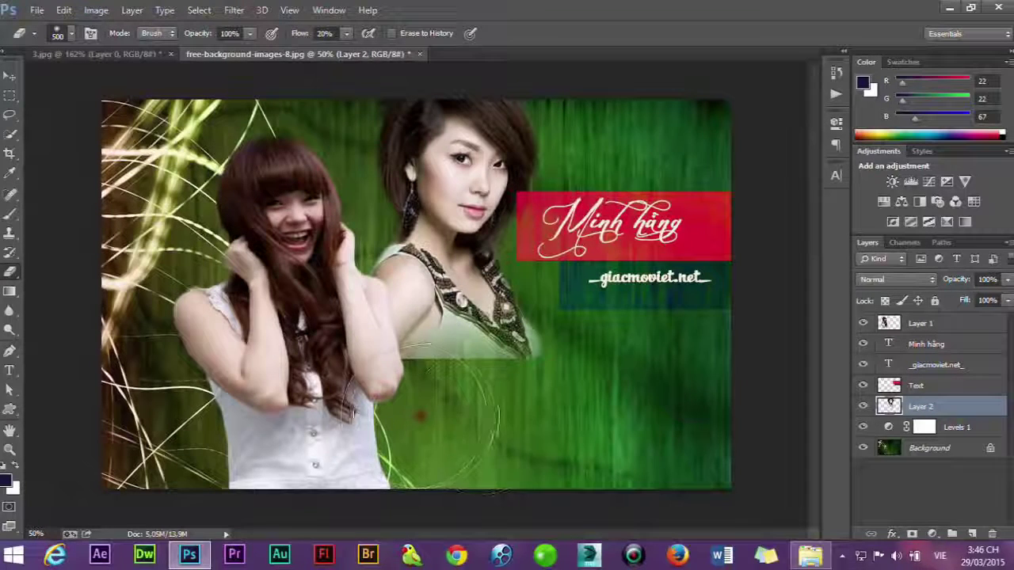
{"action": "left_click_drag", "start_coordinate": [419, 415], "coordinate": [456, 420]}
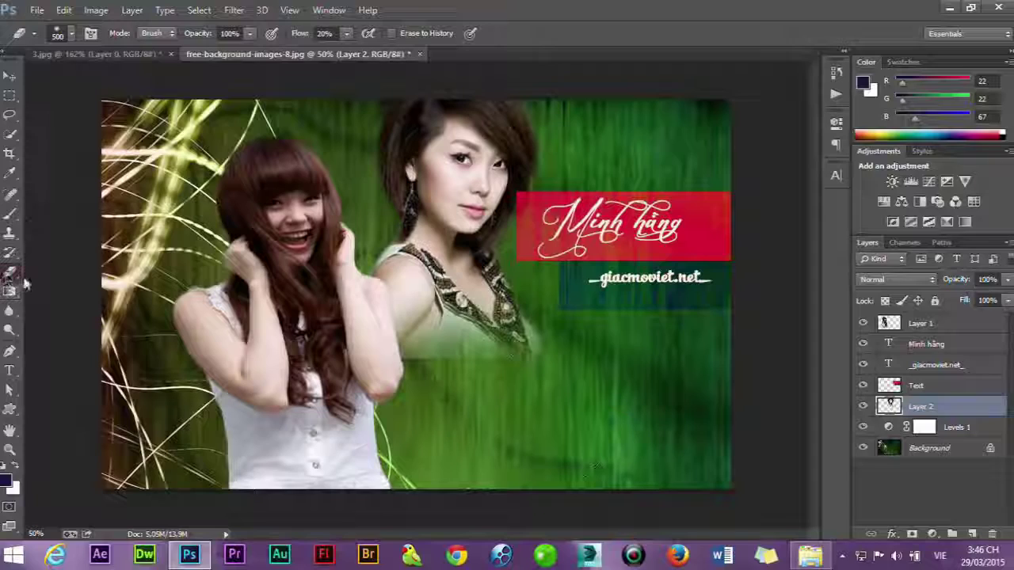
Erase more of her lower body with a 300 px eraser, then a smaller brush
{"action": "right_click", "coordinate": [18, 276]}
{"action": "left_click", "coordinate": [48, 270]}
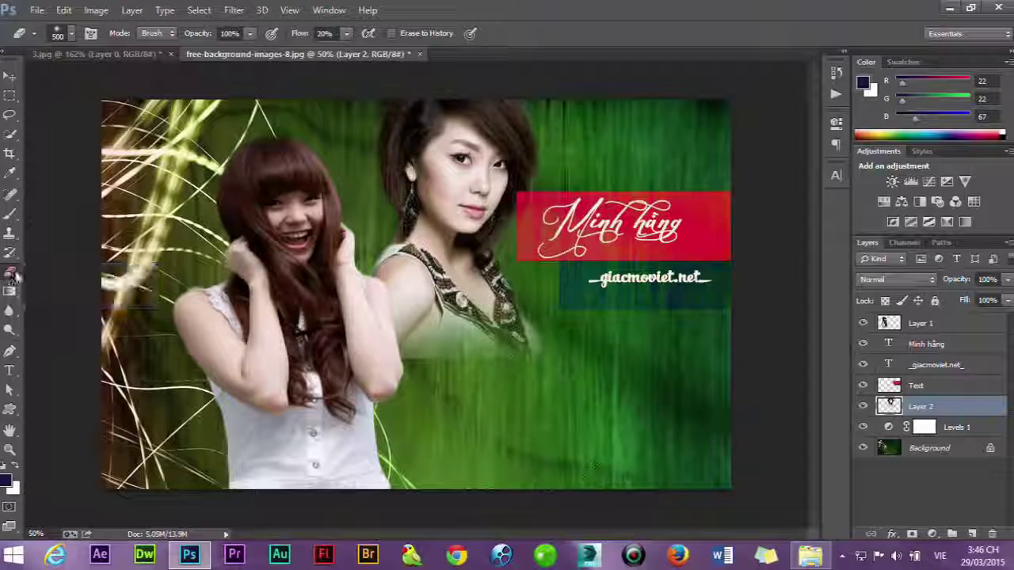
{"action": "left_click", "coordinate": [71, 34]}
{"action": "left_click_drag", "start_coordinate": [349, 54], "coordinate": [365, 60]}
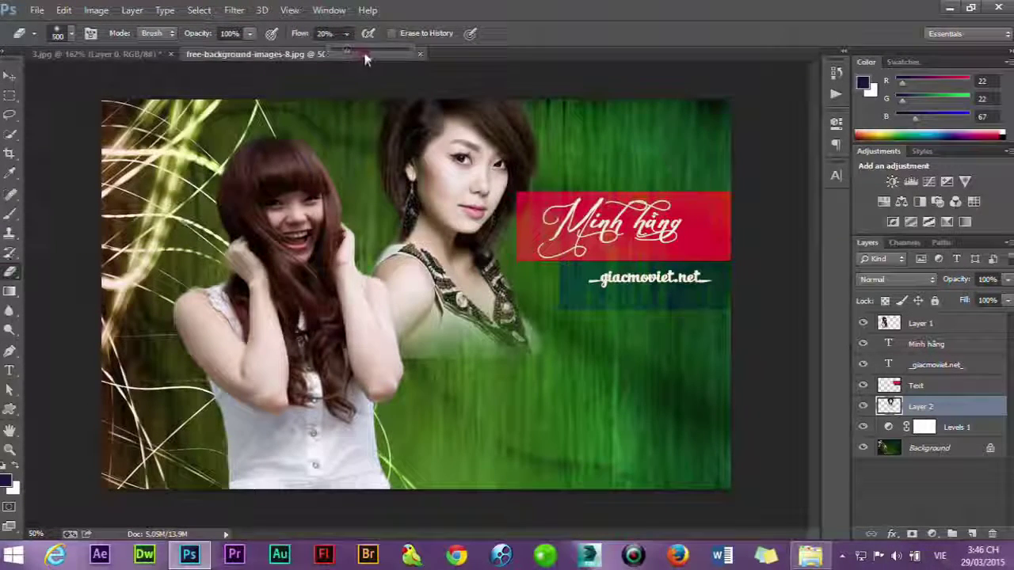
{"action": "left_click", "coordinate": [71, 34]}
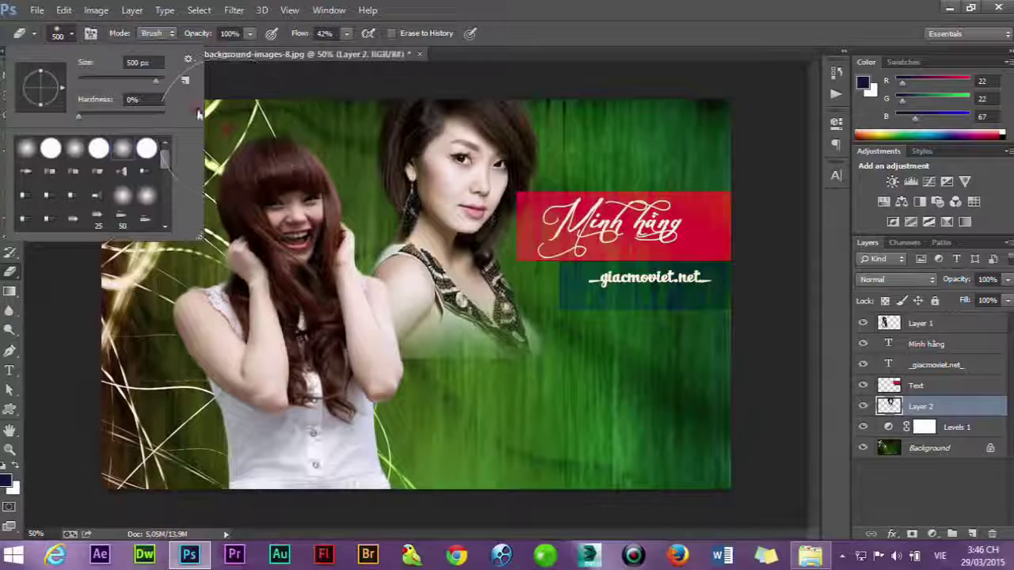
{"action": "left_click", "coordinate": [141, 61]}
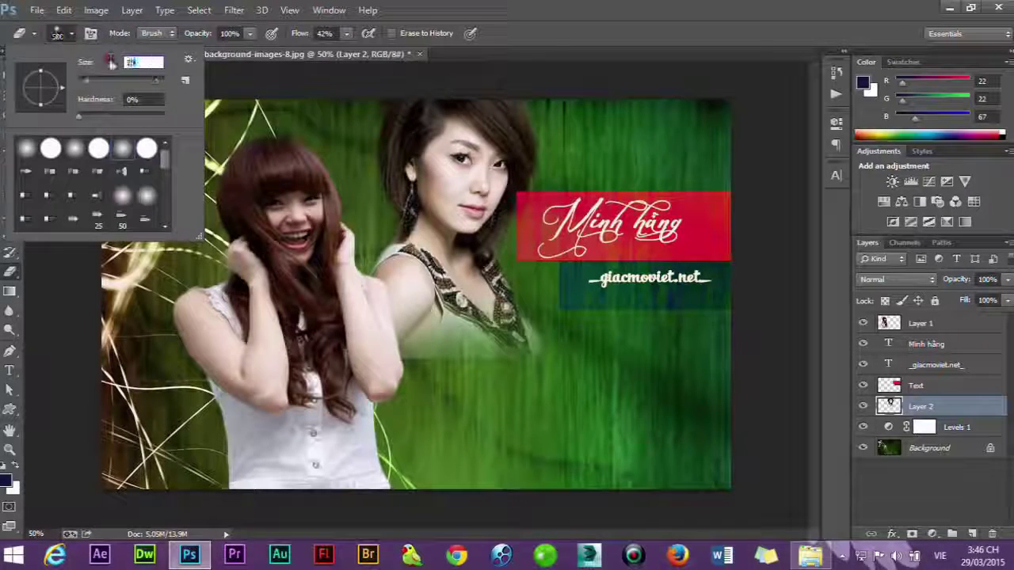
{"action": "type", "text": "300"}
{"action": "key", "text": "Return"}
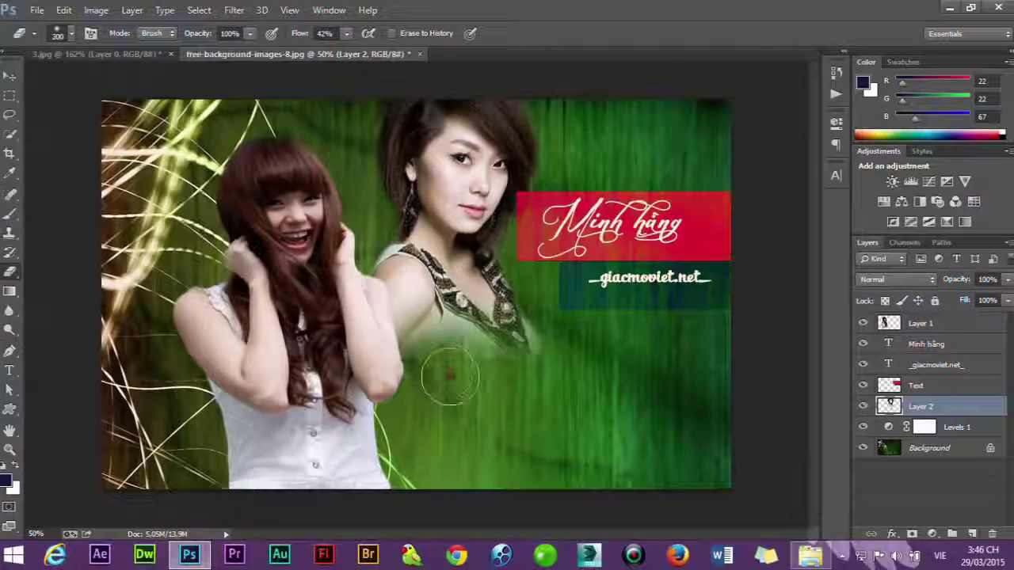
{"action": "left_click_drag", "start_coordinate": [450, 378], "coordinate": [523, 340]}
{"action": "key", "text": "bracketleft"}
{"action": "key", "text": "bracketleft"}
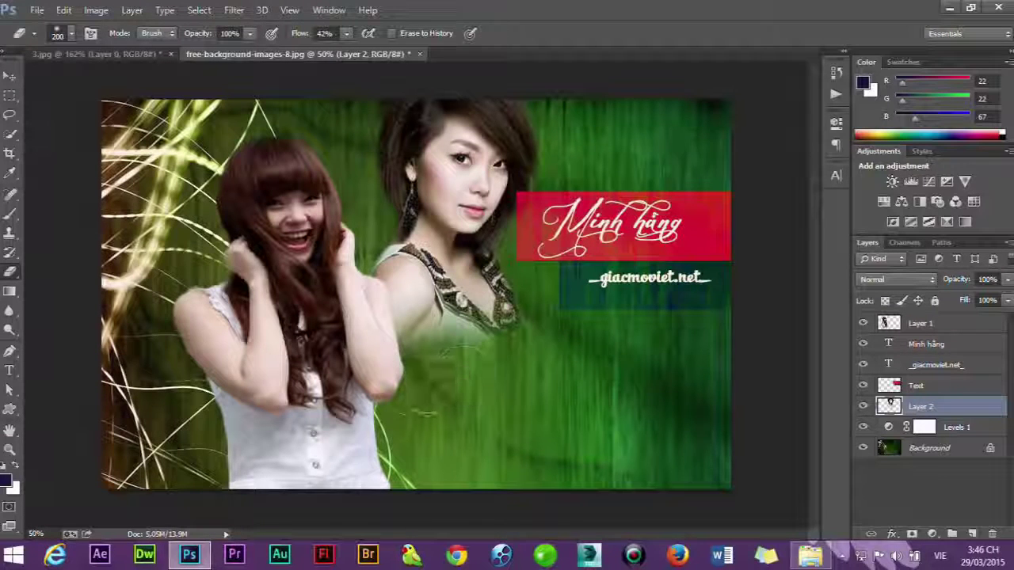
{"action": "mouse_move", "coordinate": [426, 412]}
{"action": "left_mouse_down"}
{"action": "mouse_move", "coordinate": [336, 348]}
{"action": "mouse_move", "coordinate": [345, 123]}
{"action": "mouse_move", "coordinate": [313, 222]}
{"action": "mouse_move", "coordinate": [426, 408]}
{"action": "mouse_move", "coordinate": [322, 369]}
{"action": "mouse_move", "coordinate": [464, 412]}
{"action": "mouse_move", "coordinate": [404, 388]}
{"action": "left_mouse_up"}
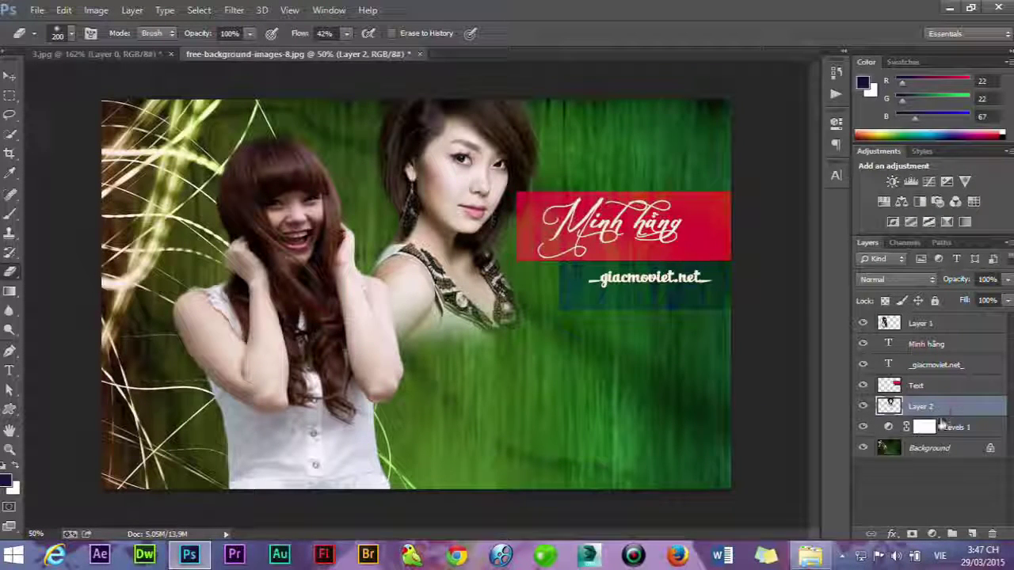
Rename Layer 2 to 'Minh hằng 2' and drop its opacity to about 64%
{"action": "double_click", "coordinate": [923, 407]}
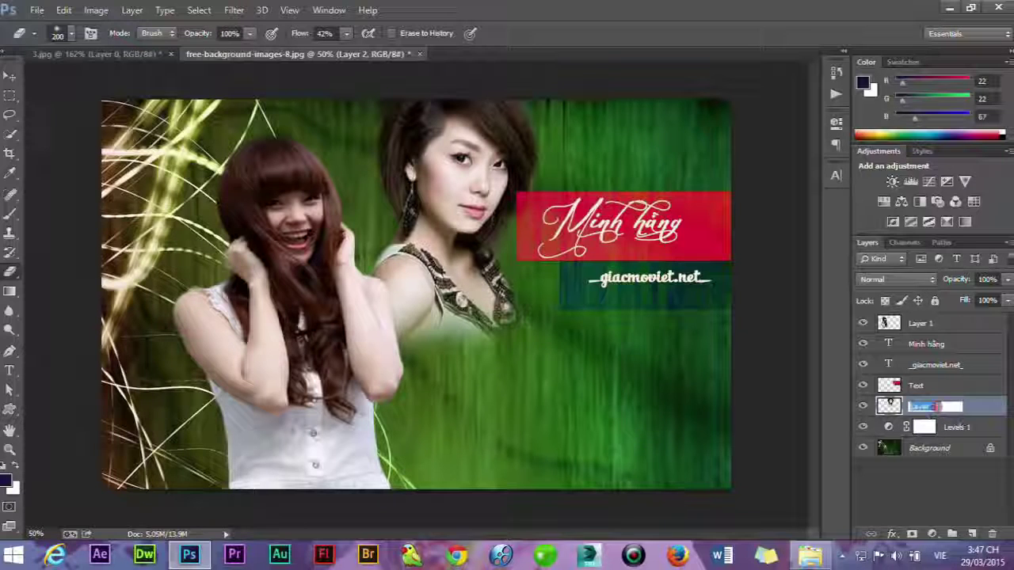
{"action": "type", "text": "Minh hằng"}
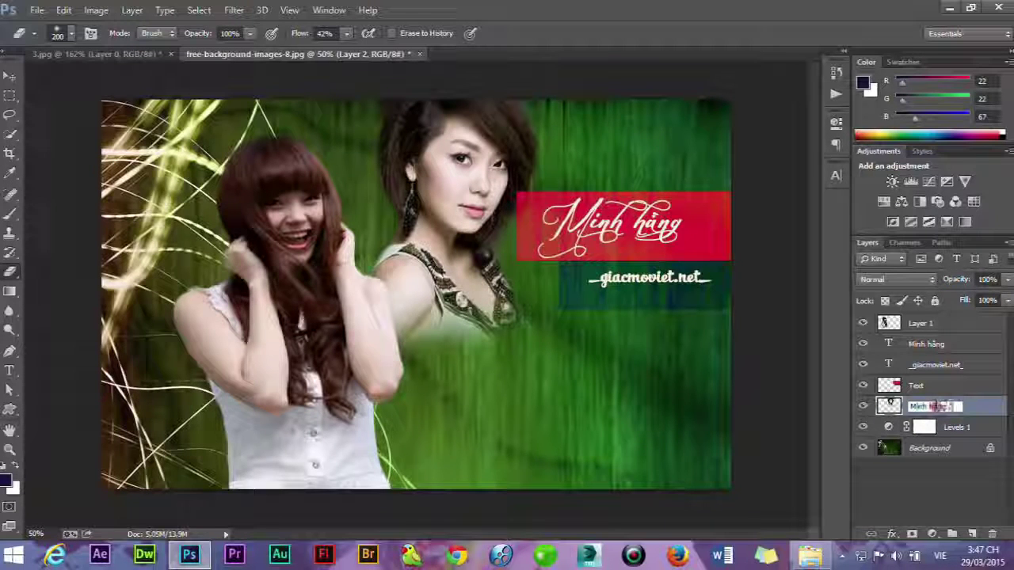
{"action": "key", "text": "Return"}
{"action": "left_click", "coordinate": [1008, 280]}
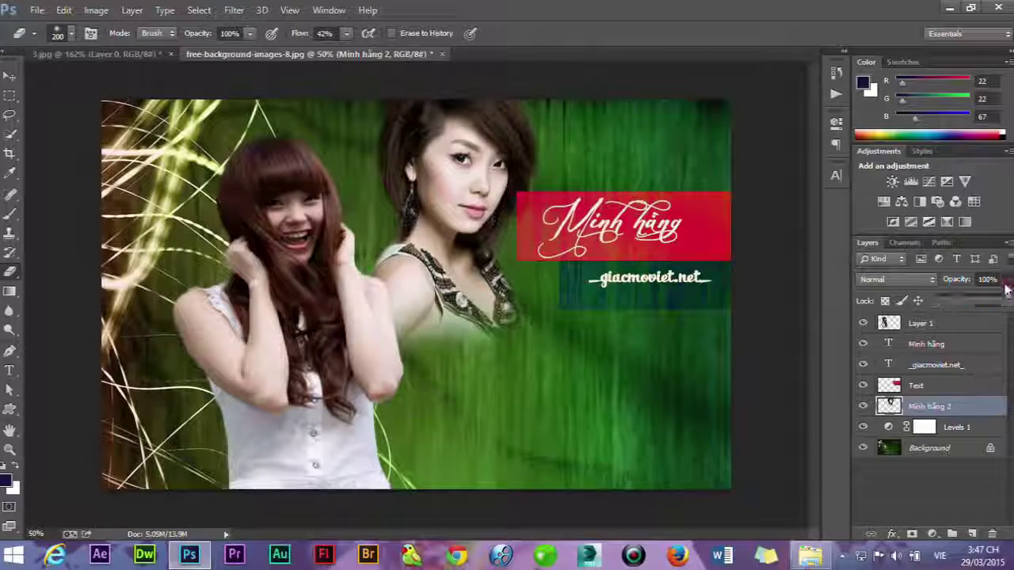
{"action": "mouse_move", "coordinate": [1005, 300]}
{"action": "left_mouse_down"}
{"action": "mouse_move", "coordinate": [982, 313]}
{"action": "mouse_move", "coordinate": [996, 311]}
{"action": "left_mouse_up"}
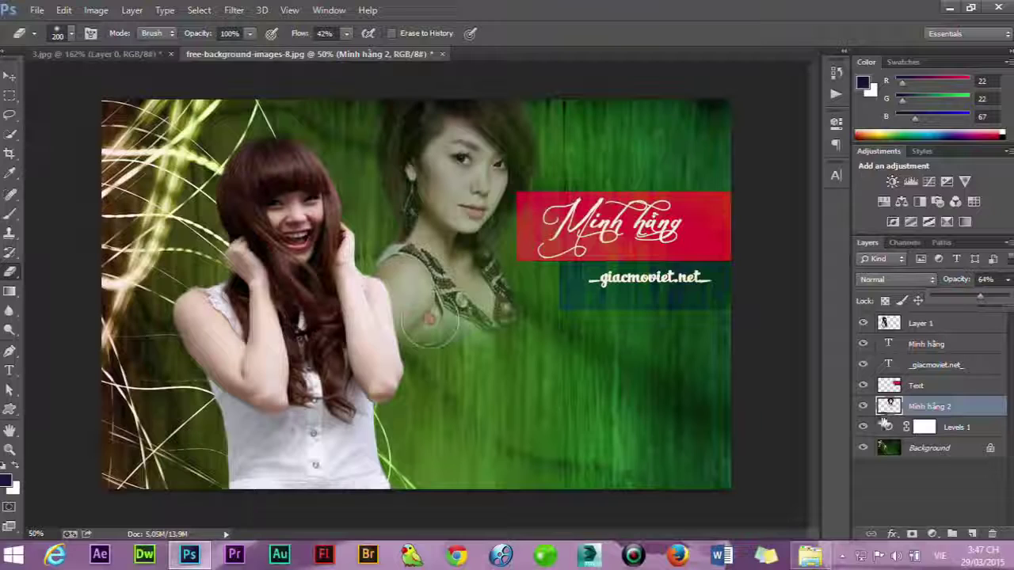
{"action": "left_click", "coordinate": [927, 448]}
{"action": "left_click", "coordinate": [923, 325]}
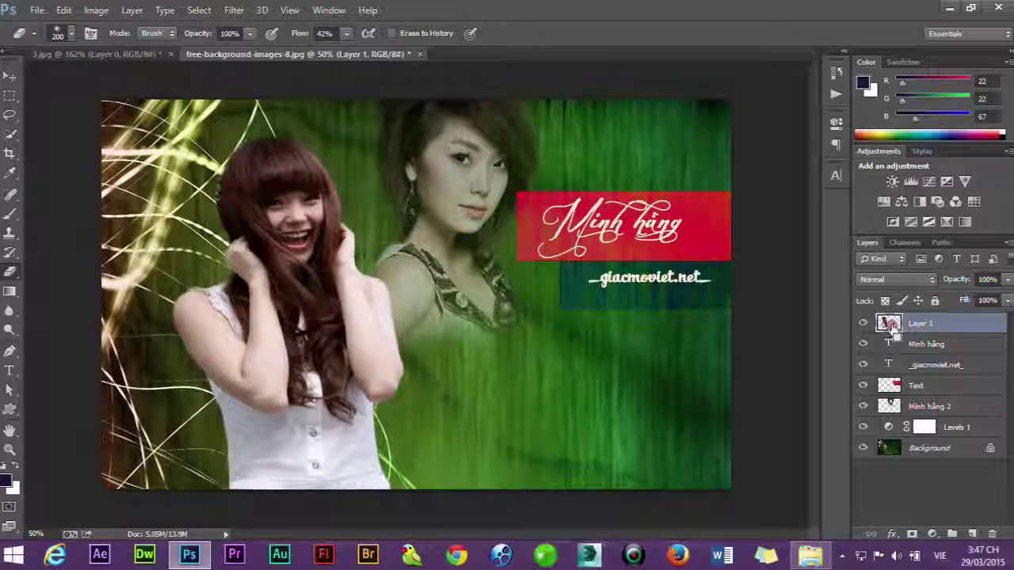
Add a Curves 1 adjustment masked to the laughing girl, raising the curve to brighten her
{"action": "left_click", "coordinate": [890, 325], "text": "ctrl"}
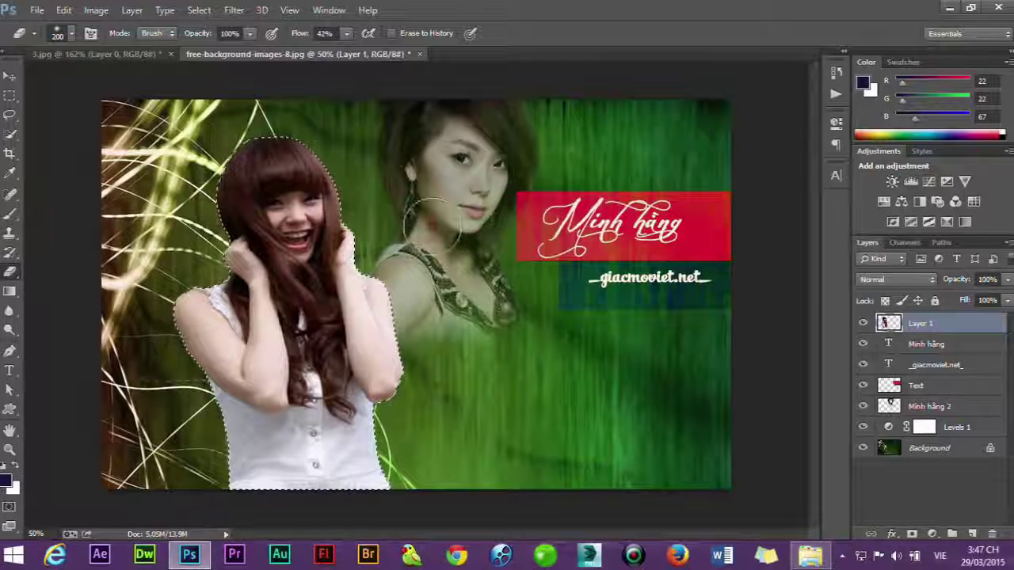
{"action": "left_click", "coordinate": [928, 182]}
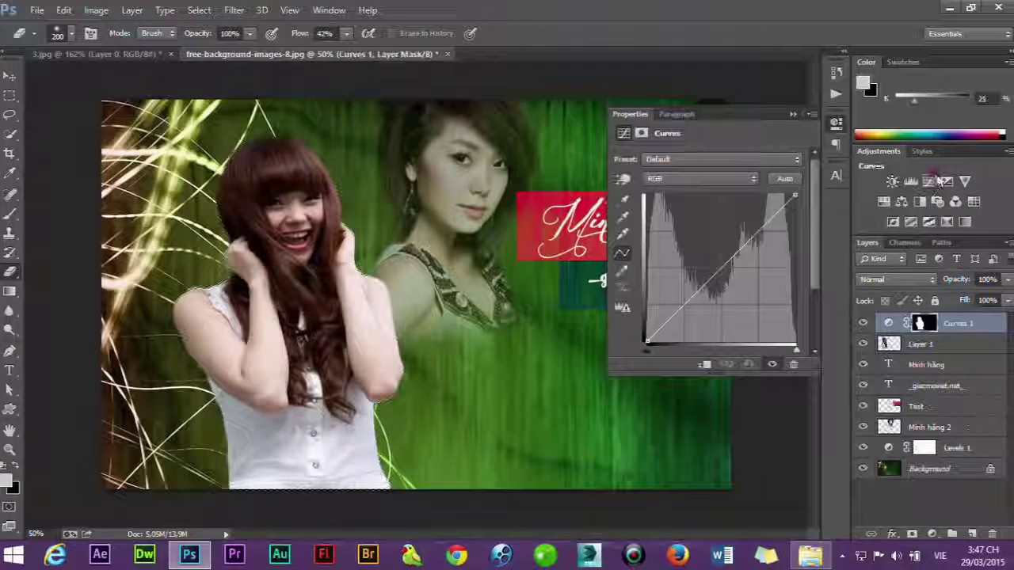
{"action": "mouse_move", "coordinate": [723, 270]}
{"action": "left_mouse_down"}
{"action": "mouse_move", "coordinate": [723, 254]}
{"action": "mouse_move", "coordinate": [696, 226]}
{"action": "mouse_move", "coordinate": [707, 262]}
{"action": "mouse_move", "coordinate": [713, 253]}
{"action": "left_mouse_up"}
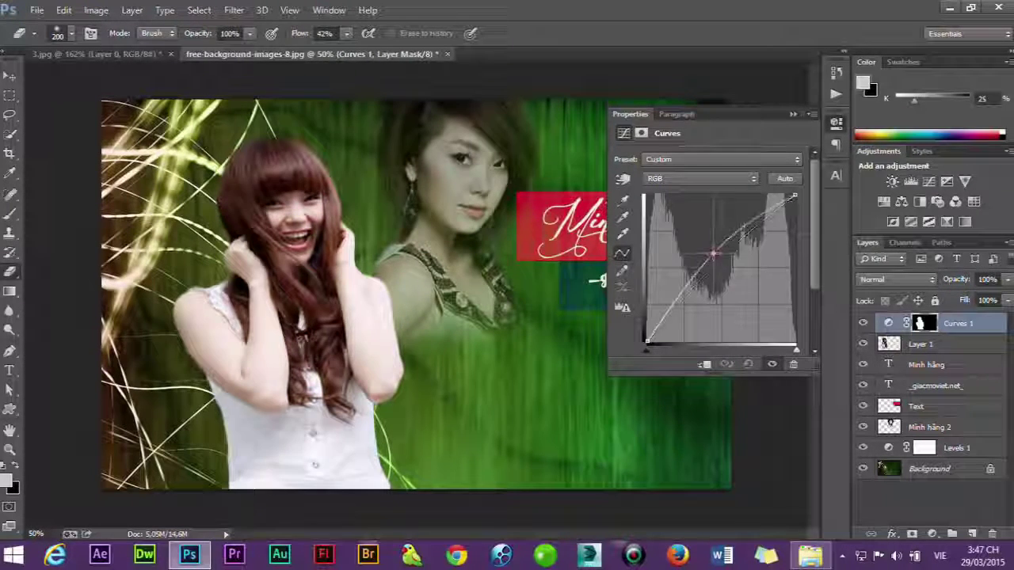
{"action": "left_click", "coordinate": [793, 114]}
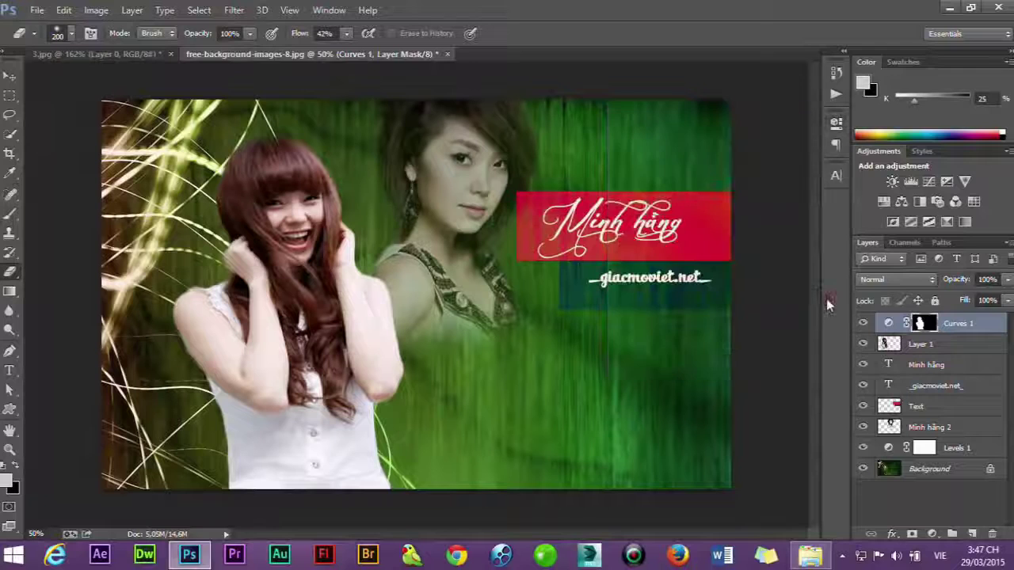
{"action": "left_click", "coordinate": [1007, 280]}
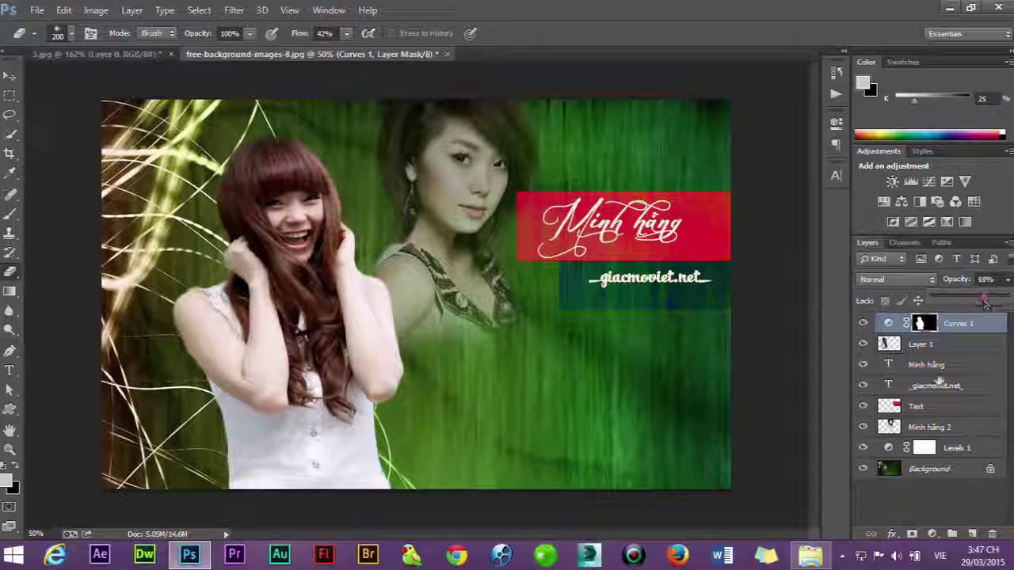
{"action": "left_click", "coordinate": [943, 388]}
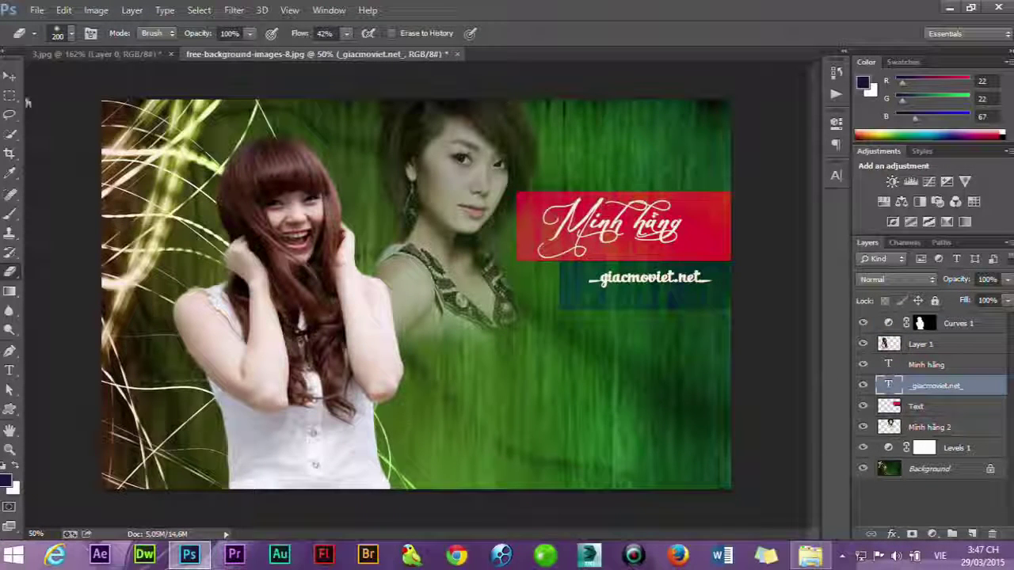
Add a 72 pt white text line with the site's e-mail address near the banner bottom
{"action": "left_click", "coordinate": [10, 115]}
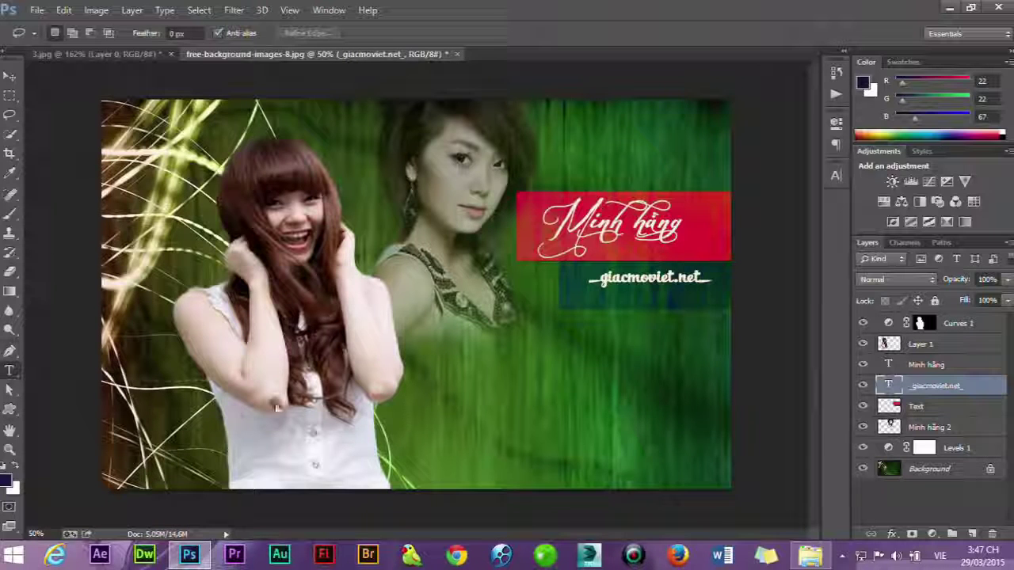
{"action": "left_click", "coordinate": [358, 361]}
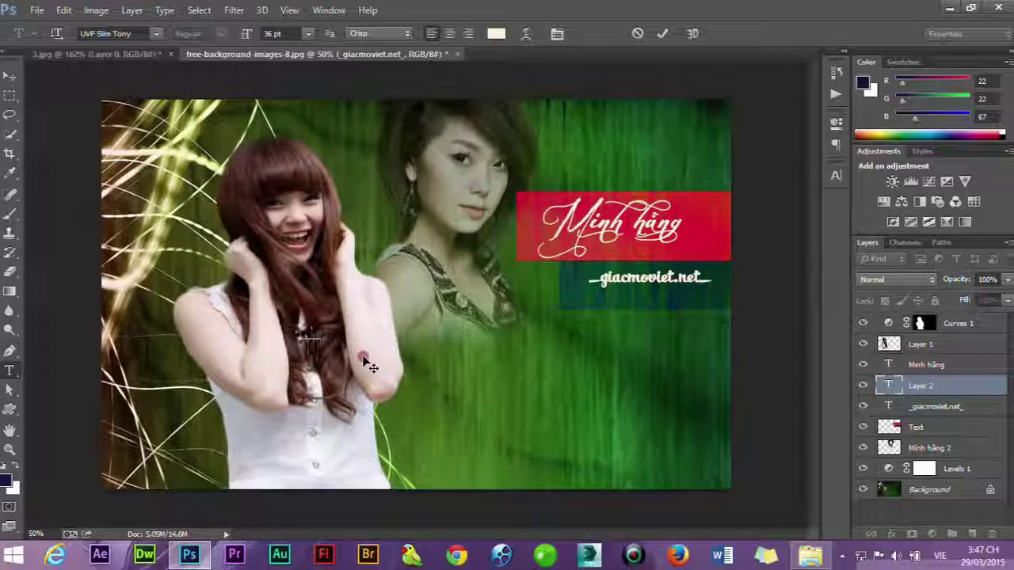
{"action": "left_click", "coordinate": [308, 33]}
{"action": "left_click", "coordinate": [309, 287]}
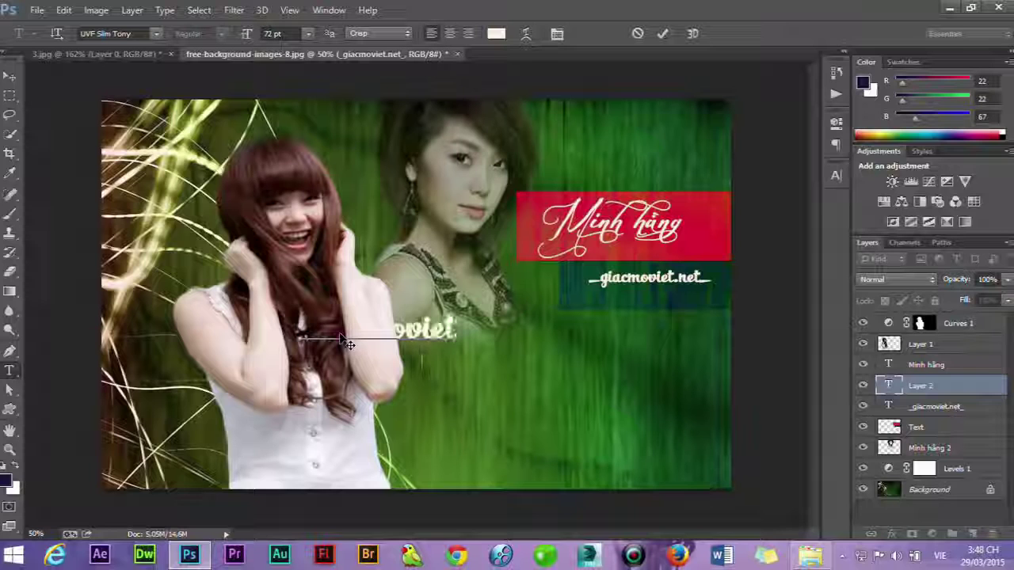
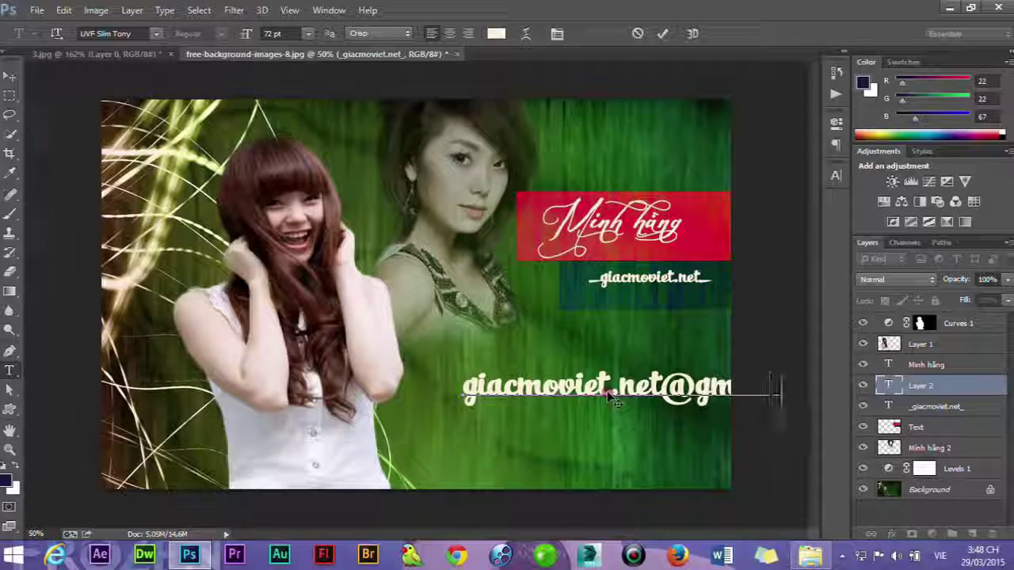
{"action": "left_click_drag", "start_coordinate": [823, 374], "coordinate": [721, 417]}
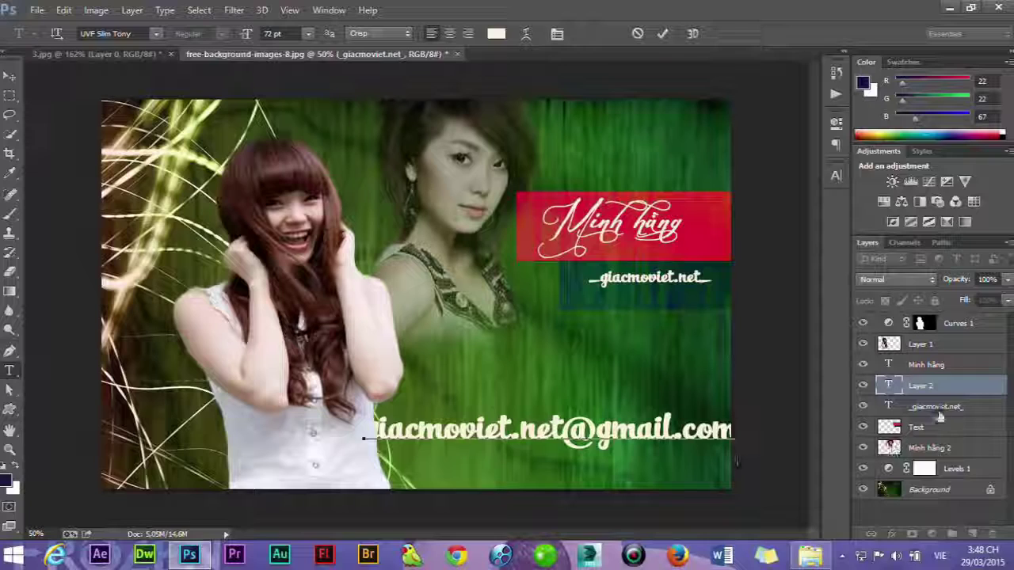
{"action": "key", "text": "ctrl+Return"}
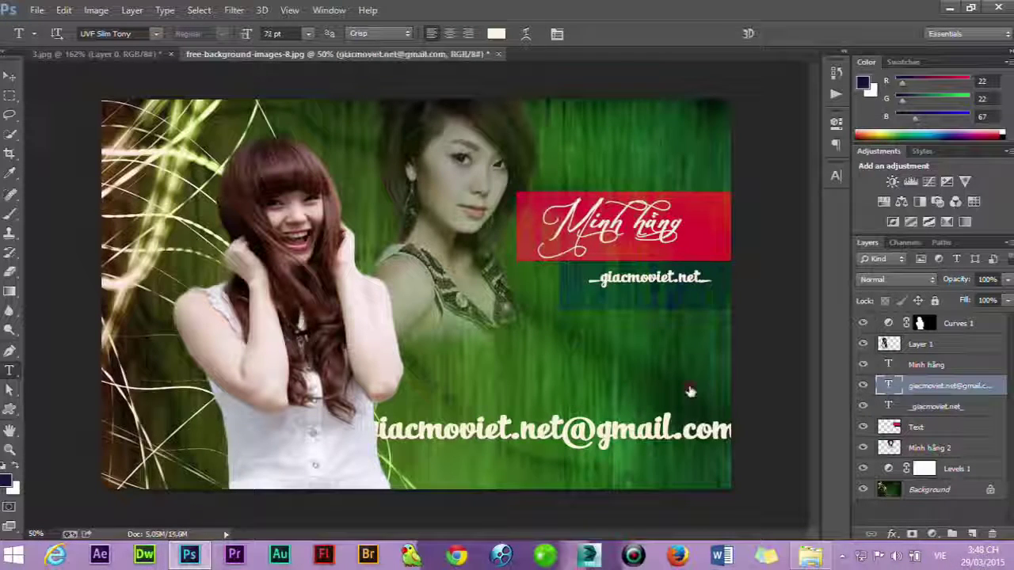
Scale the e-mail text down to about 52.72 pt inside the bottom-right corner
{"action": "key", "text": "ctrl+t"}
{"action": "left_click_drag", "start_coordinate": [741, 410], "coordinate": [630, 414]}
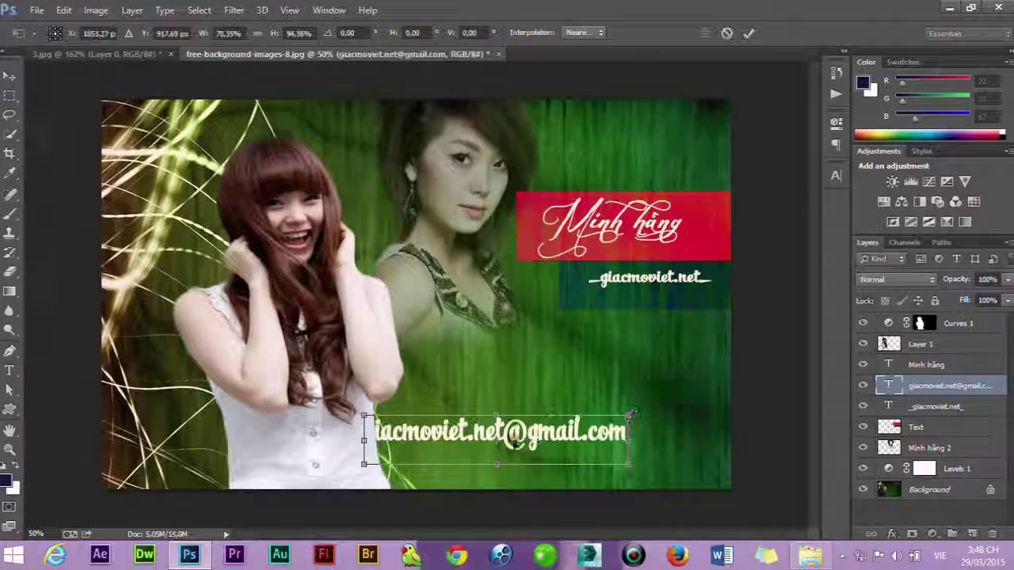
{"action": "mouse_move", "coordinate": [509, 446]}
{"action": "left_mouse_down"}
{"action": "mouse_move", "coordinate": [610, 447]}
{"action": "mouse_move", "coordinate": [600, 461]}
{"action": "left_mouse_up"}
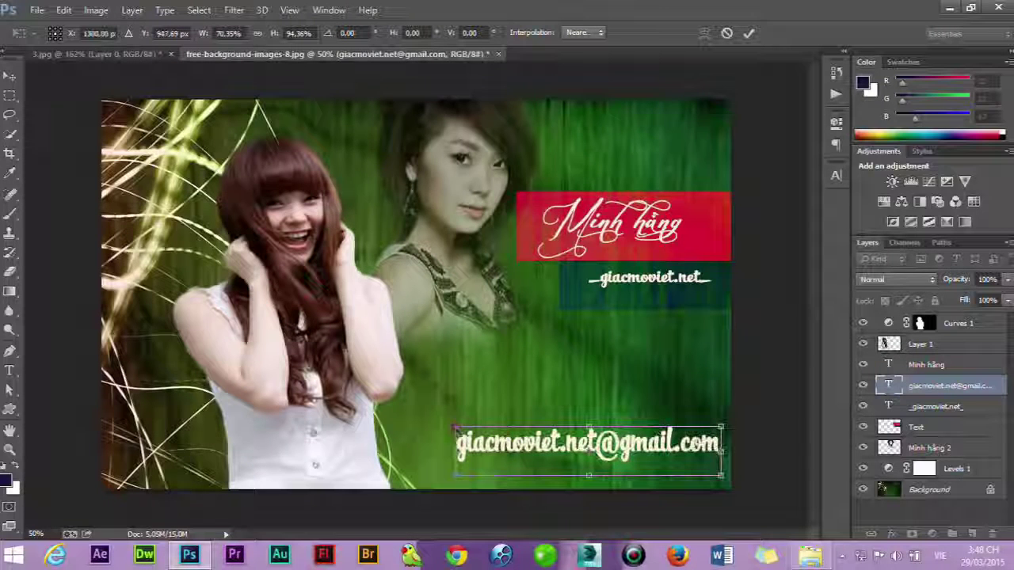
{"action": "mouse_move", "coordinate": [456, 427]}
{"action": "left_mouse_down"}
{"action": "mouse_move", "coordinate": [450, 439]}
{"action": "mouse_move", "coordinate": [493, 460]}
{"action": "left_mouse_up"}
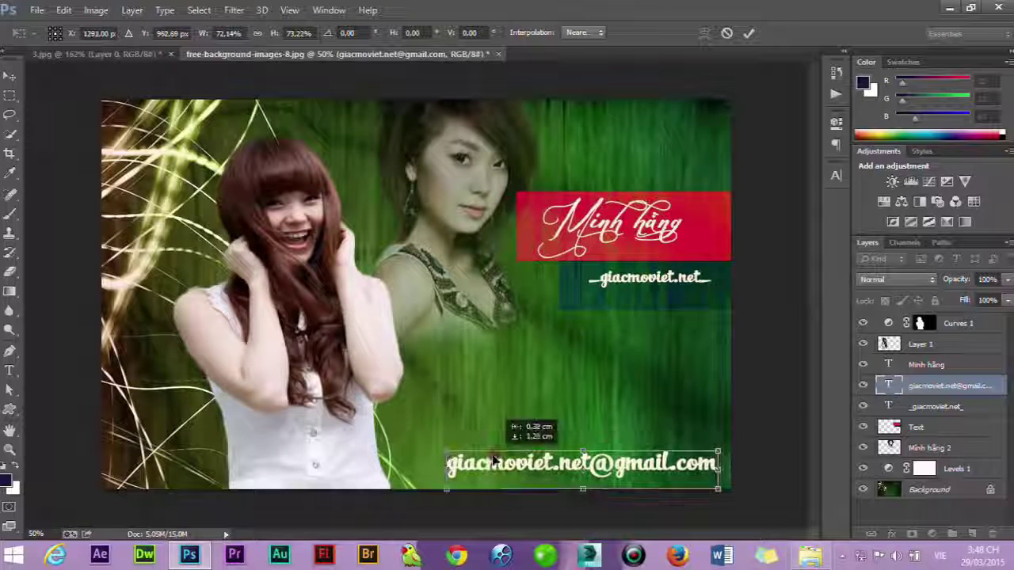
{"action": "key", "text": "Return"}
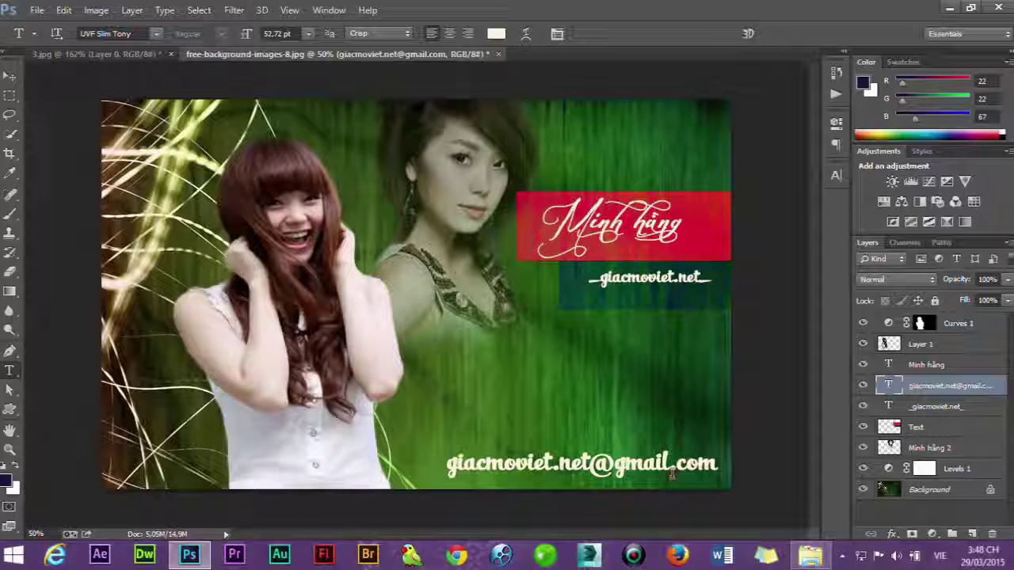
{"action": "left_click", "coordinate": [933, 409]}
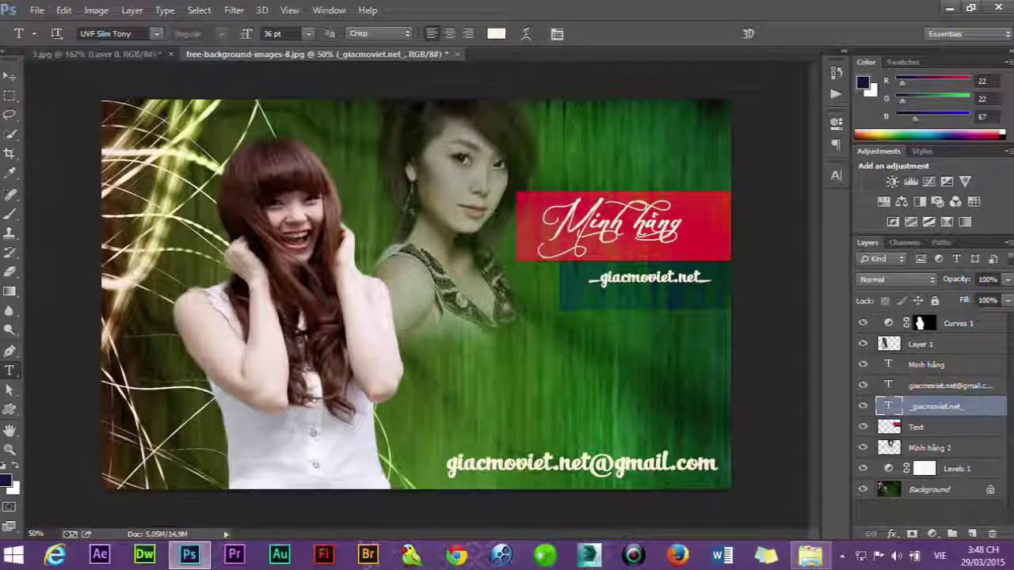
{"action": "left_click", "coordinate": [10, 115]}
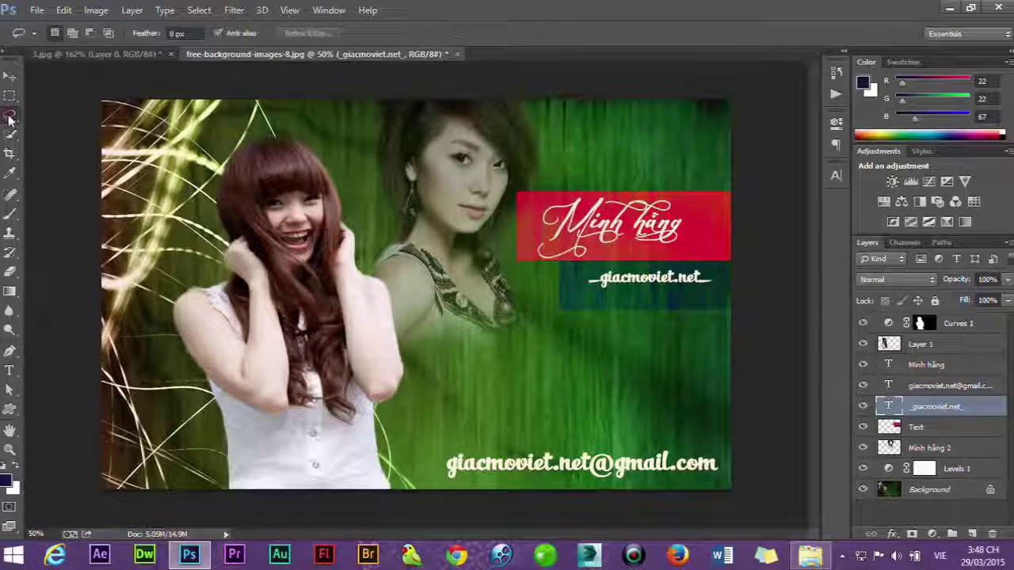
Minimize the Photoshop window
{"action": "left_click", "coordinate": [951, 6]}
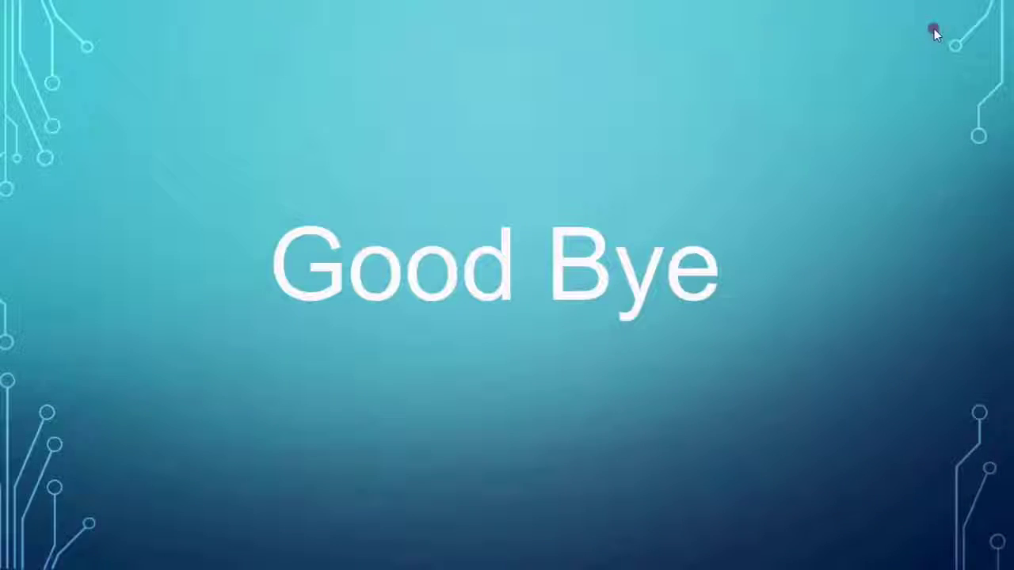